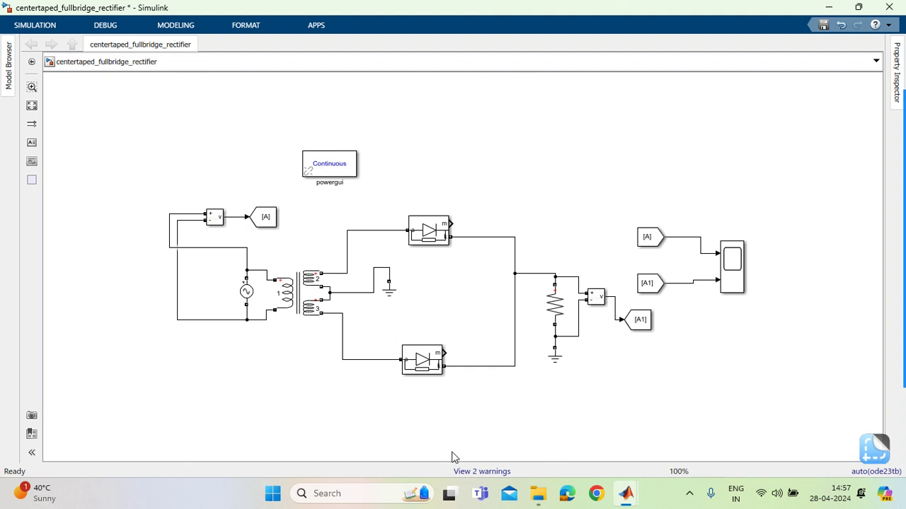
click(254, 292)
click(296, 290)
click(723, 263)
click(776, 238)
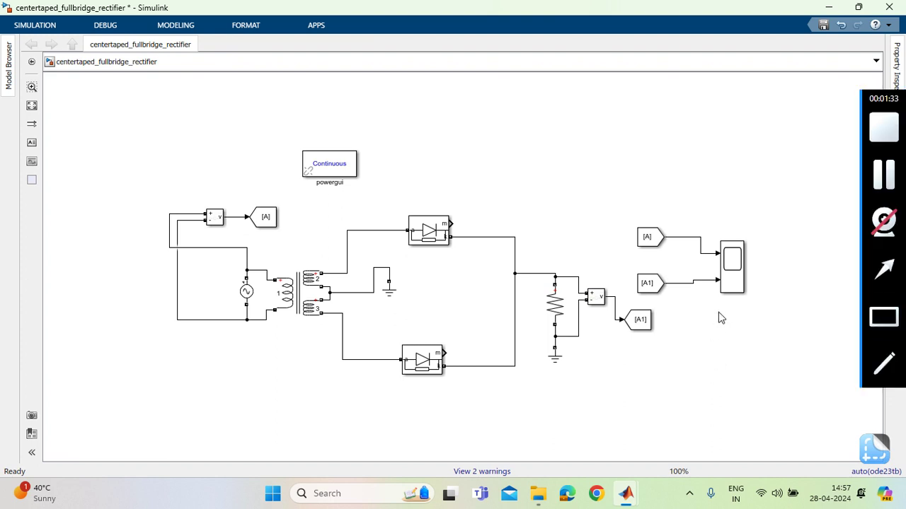
Step: Open the Scope block to examine the source and rectified output voltage waveforms, and return to the rectifier model
click(732, 274)
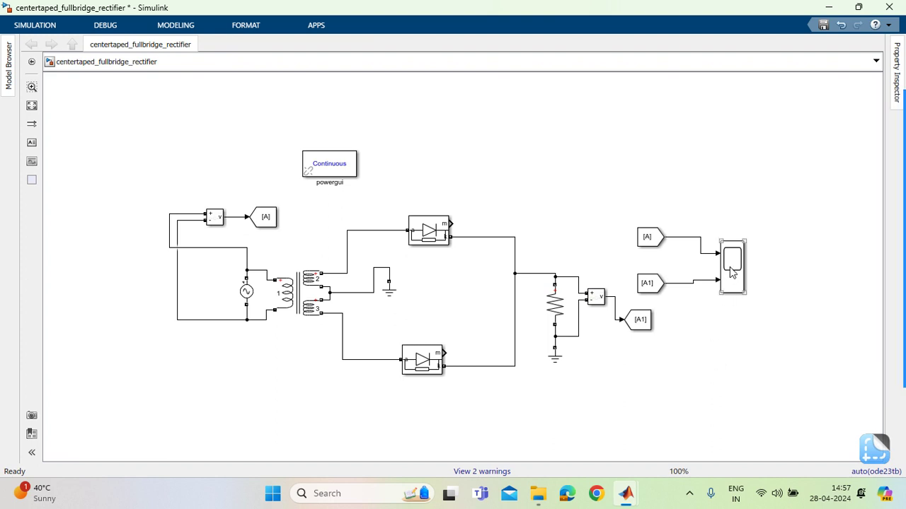
click(732, 276)
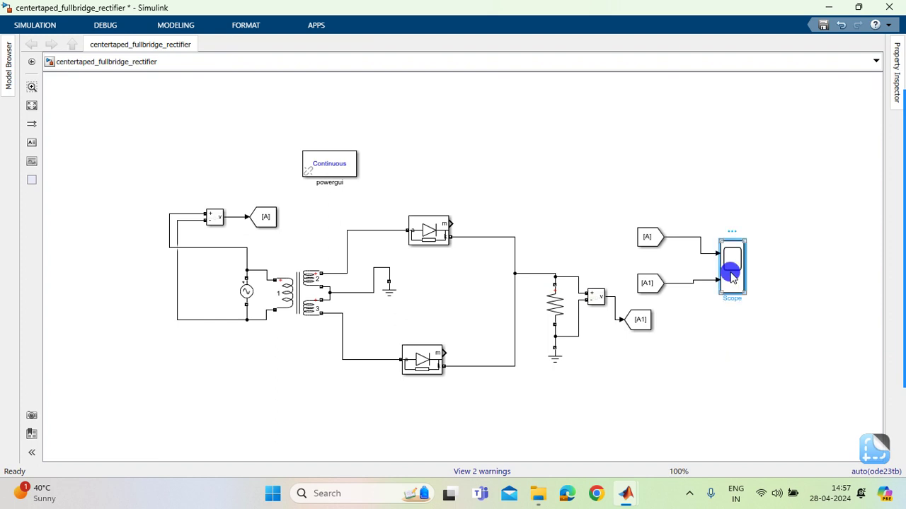
double_click(732, 276)
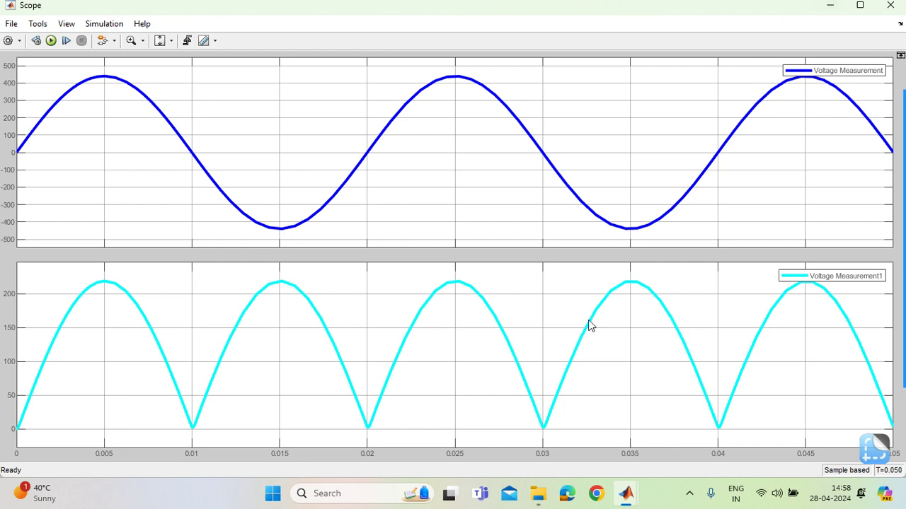
click(830, 6)
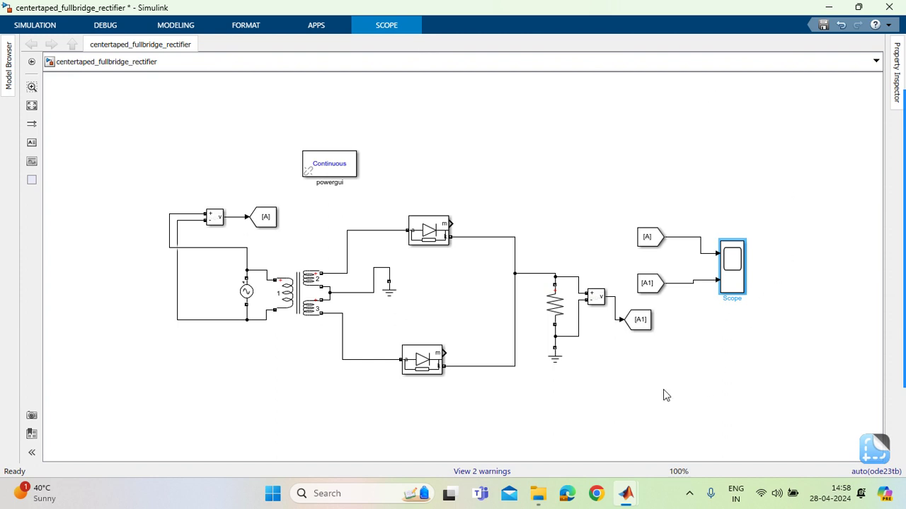
click(555, 150)
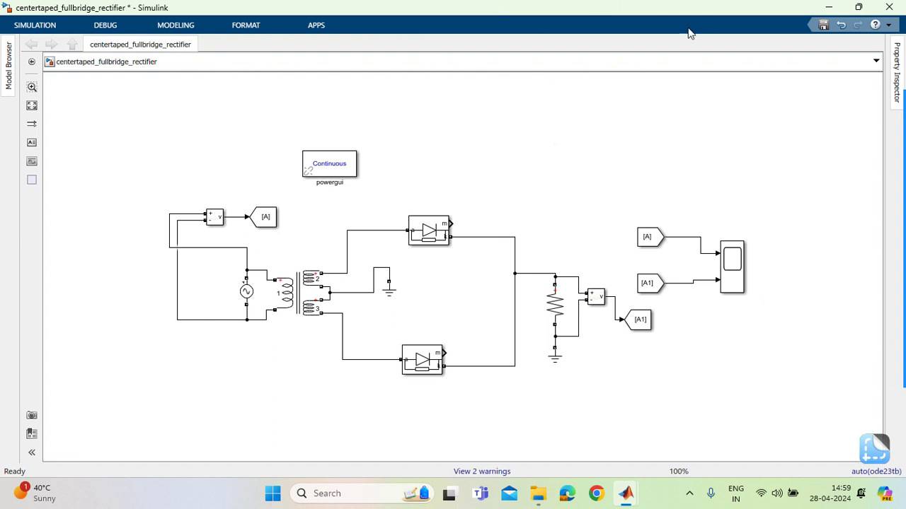
Step: Look up the Simulink Model option among the new-file types in the main MATLAB window, and return to the rectifier model
mouse_move(630, 496)
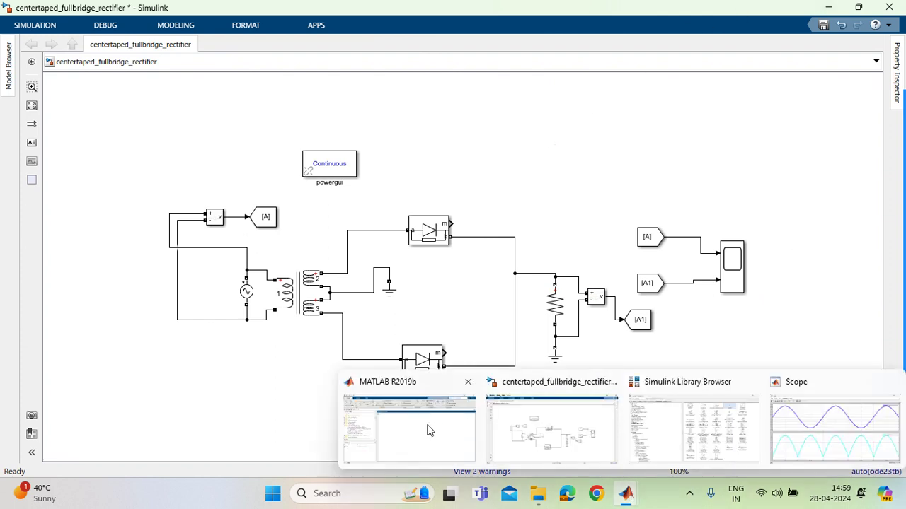
click(380, 434)
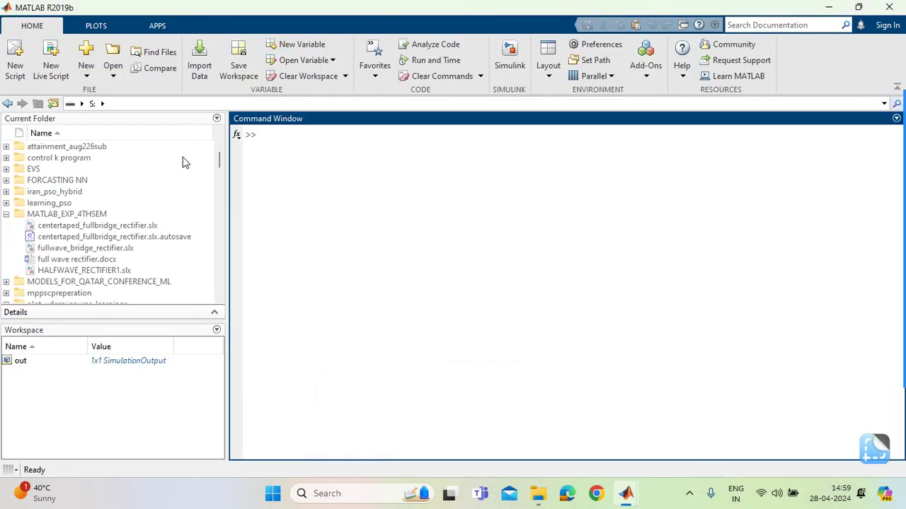
click(87, 78)
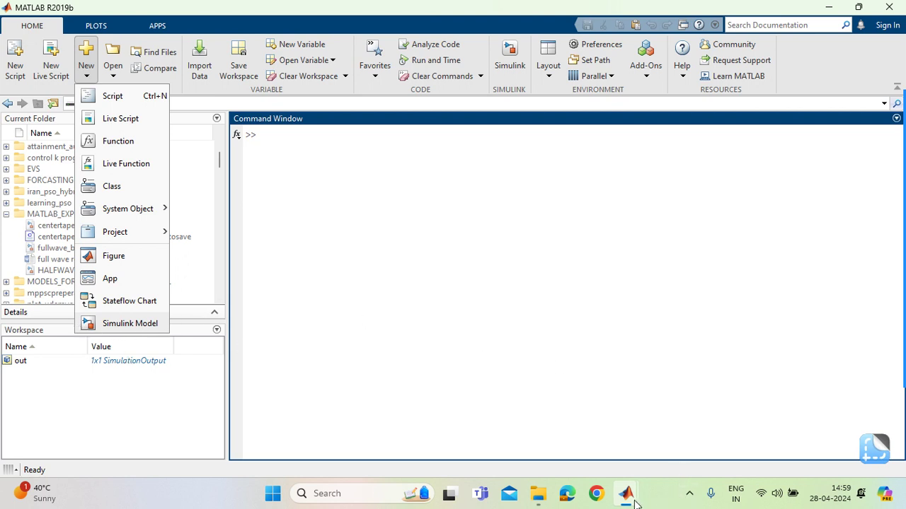
mouse_move(626, 495)
click(541, 442)
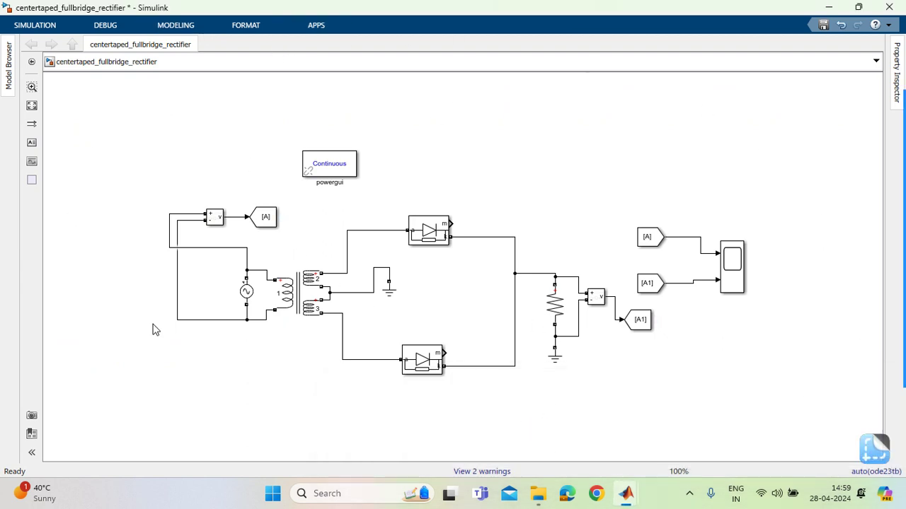
Step: Open the Simulink Library Browser and browse the library tree from the Simulink libraries to Simscape
click(22, 25)
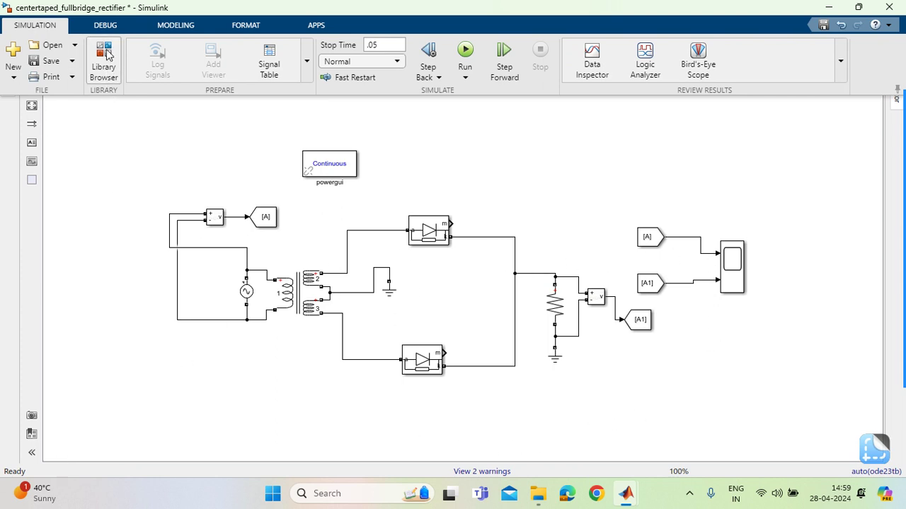
click(106, 52)
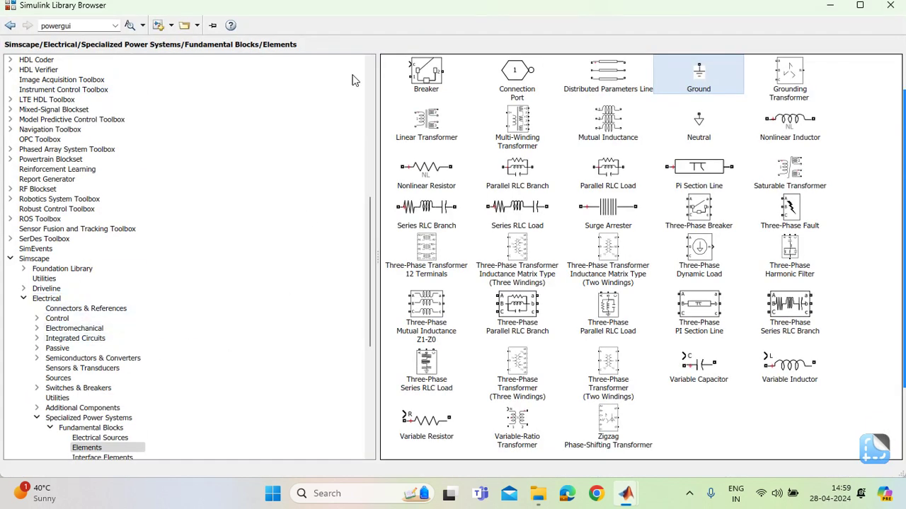
drag(370, 202, 380, 110)
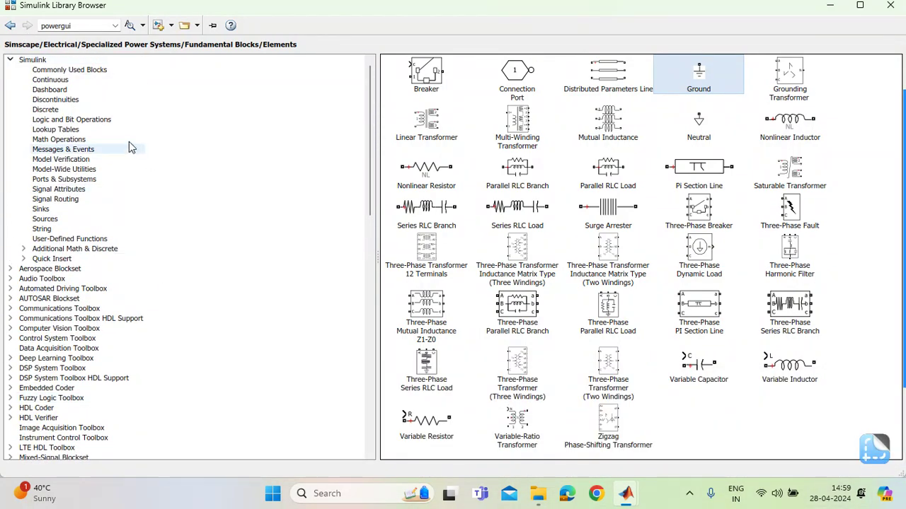
scroll(117, 188, down, 15)
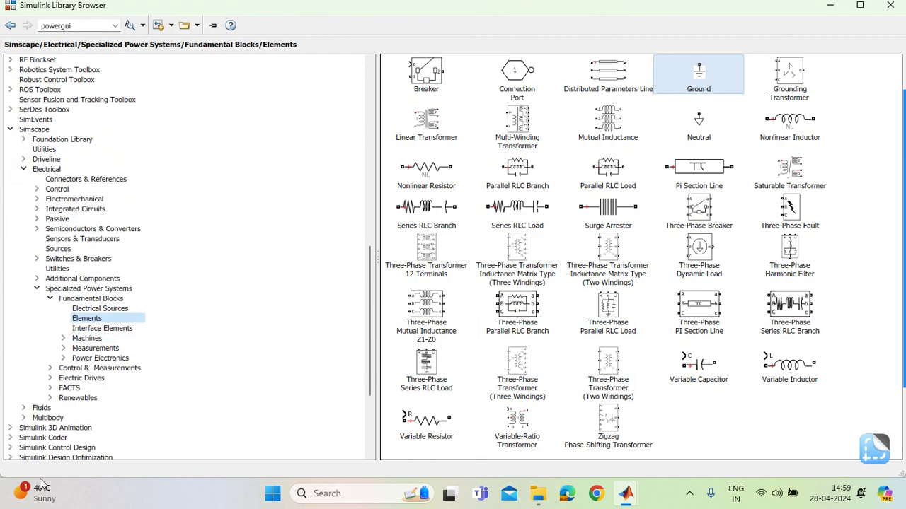
scroll(60, 399, up, 15)
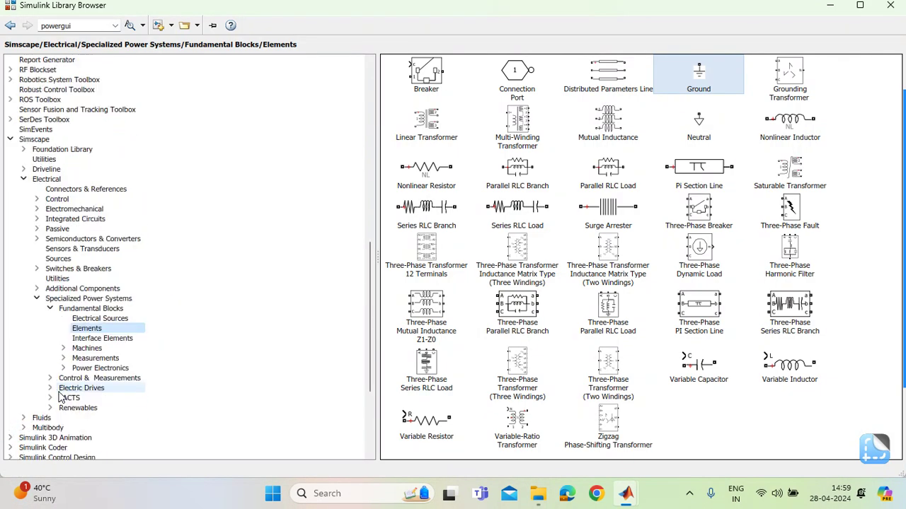
scroll(147, 204, down, 7)
scroll(147, 204, down, 5)
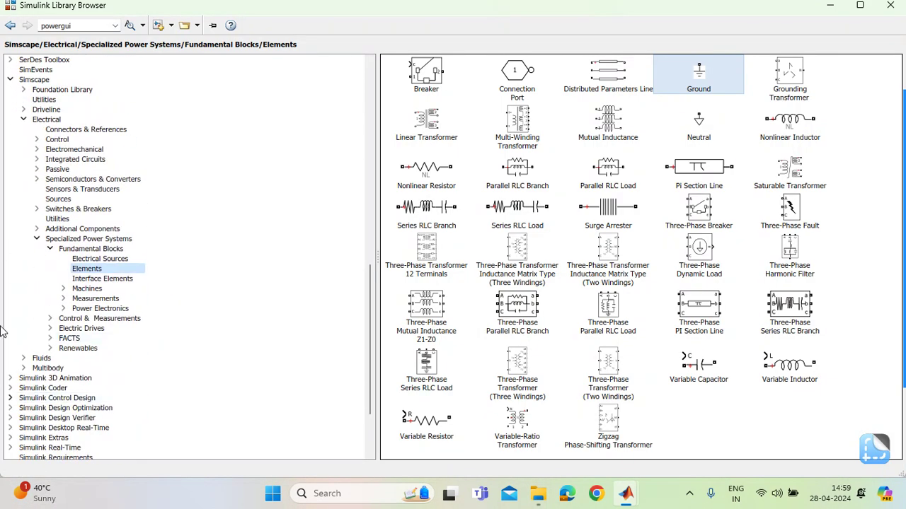
Step: Show the Simscape library's contents, with its Foundation Library expanded into its sub-libraries
click(31, 79)
double_click(31, 80)
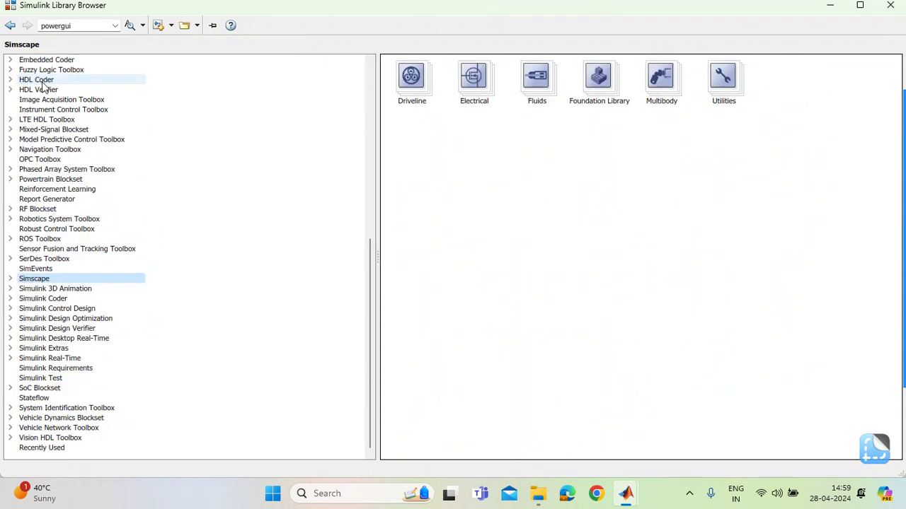
click(10, 278)
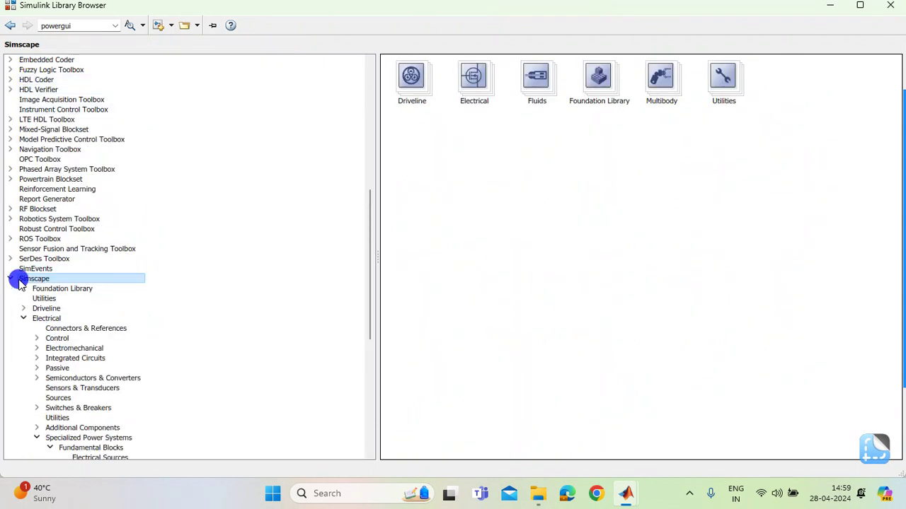
double_click(67, 289)
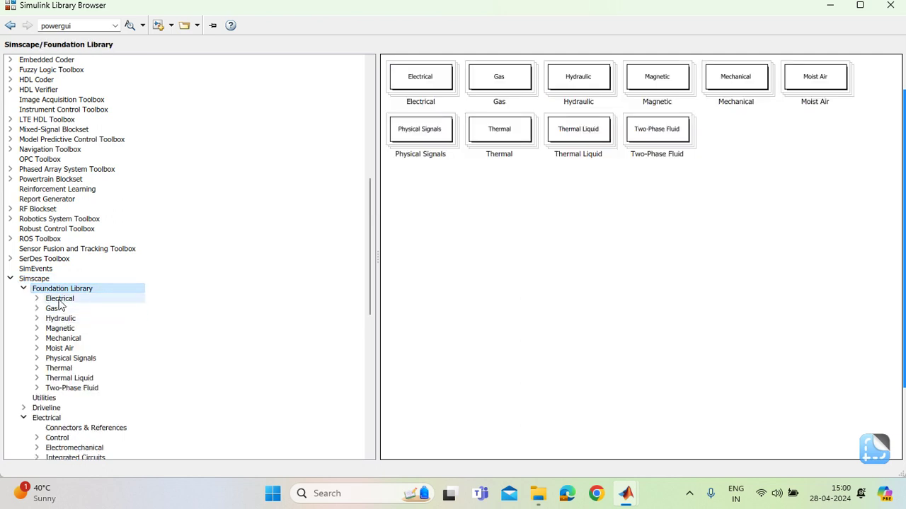
double_click(25, 278)
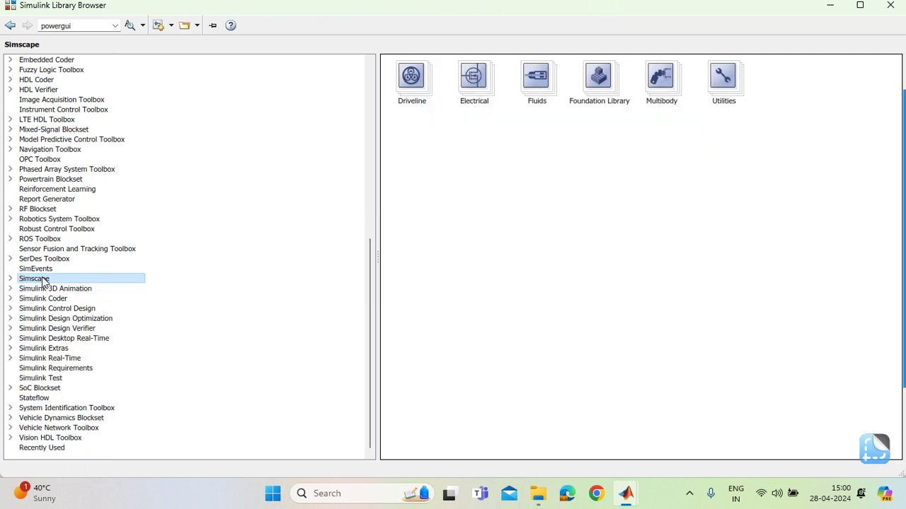
click(41, 279)
double_click(41, 279)
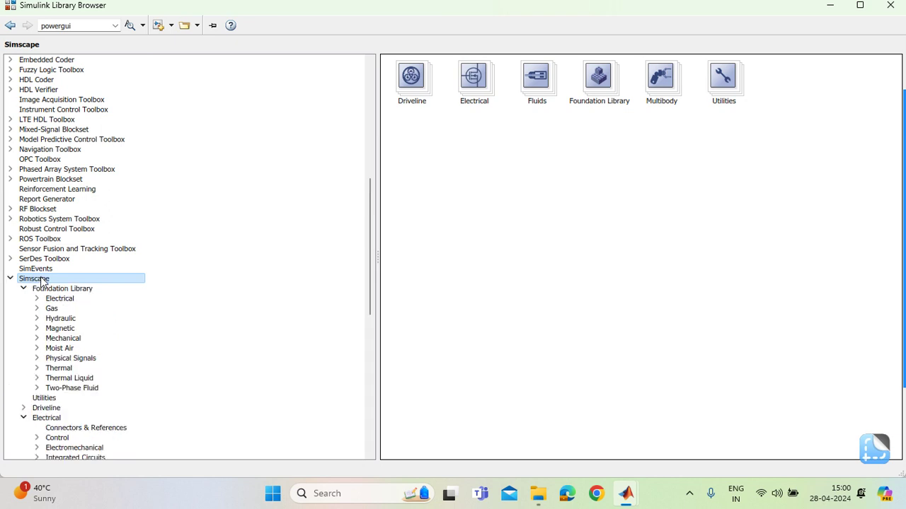
scroll(170, 375, down, 3)
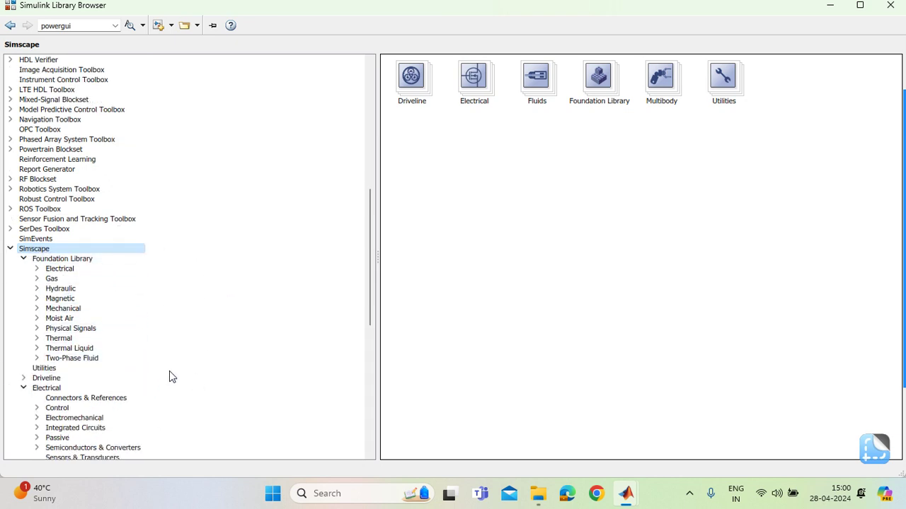
scroll(212, 404, down, 2)
scroll(223, 368, up, 7)
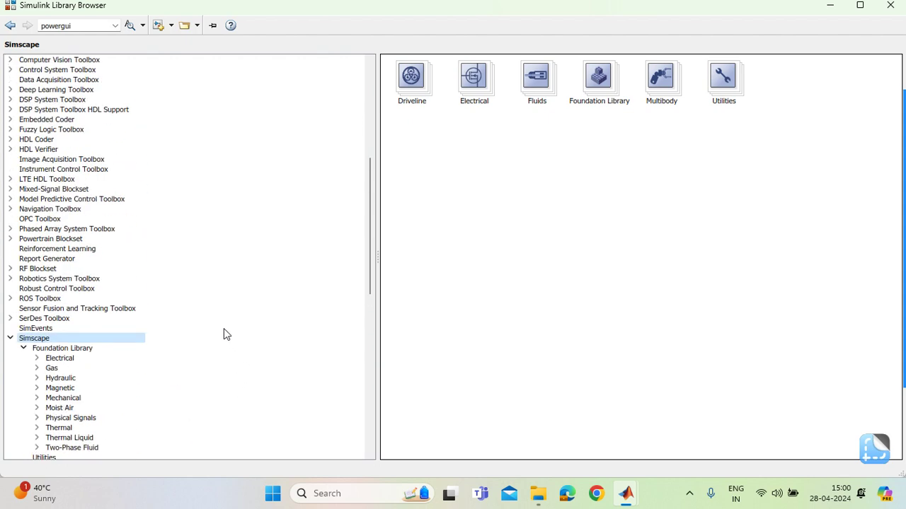
Step: Search the library for powergui and locate the block in its Fundamental Blocks library under Specialized Power Systems
click(130, 25)
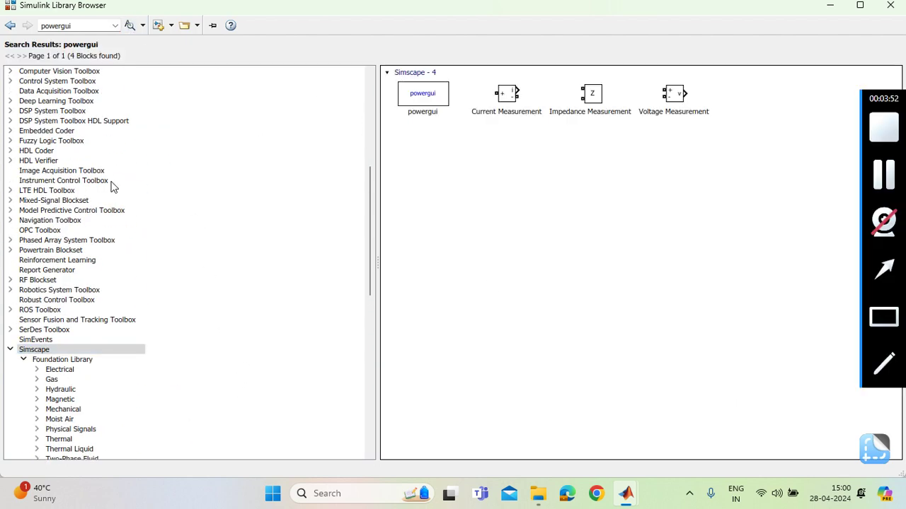
right_click(433, 96)
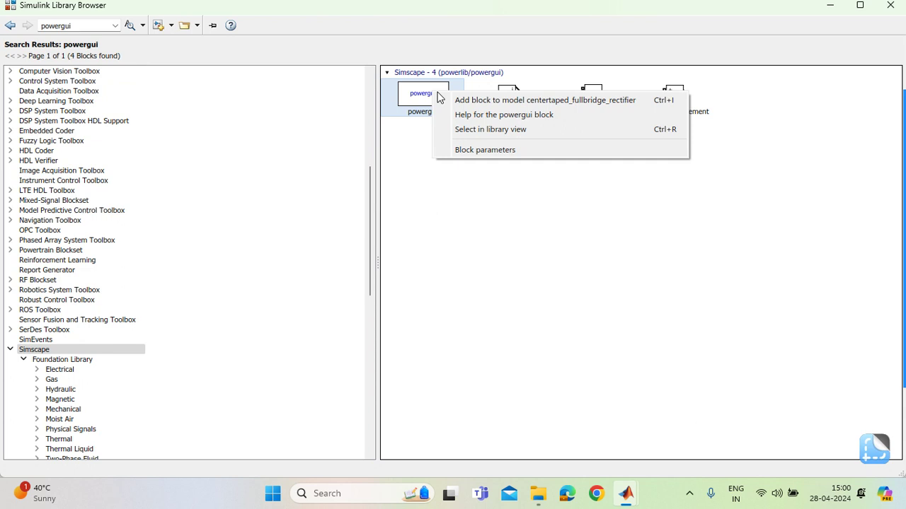
click(491, 129)
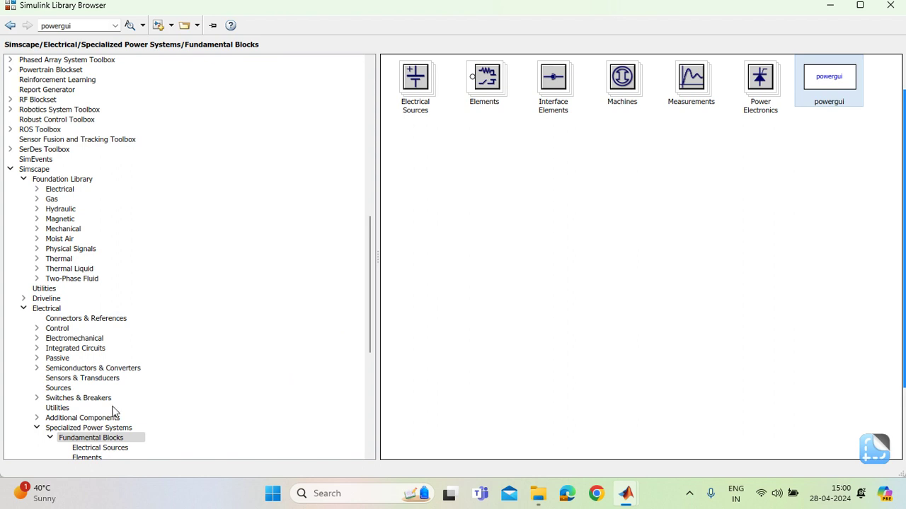
click(71, 439)
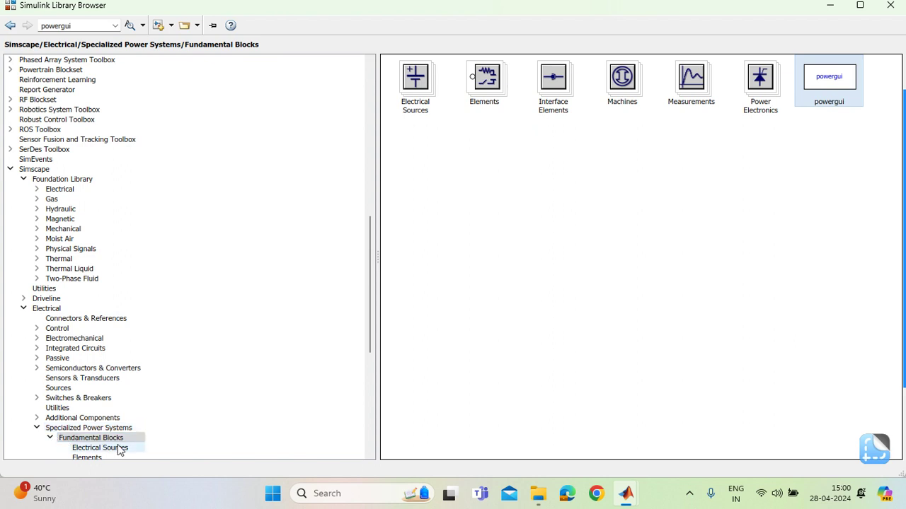
Step: Examine the AC source and the two diode blocks in the rectifier model, and return to the Library Browser
mouse_move(904, 248)
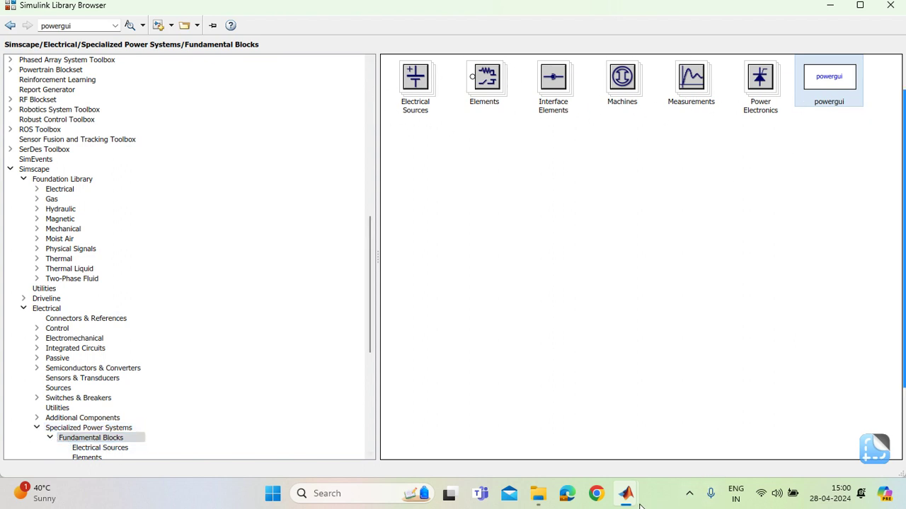
mouse_move(629, 497)
click(560, 442)
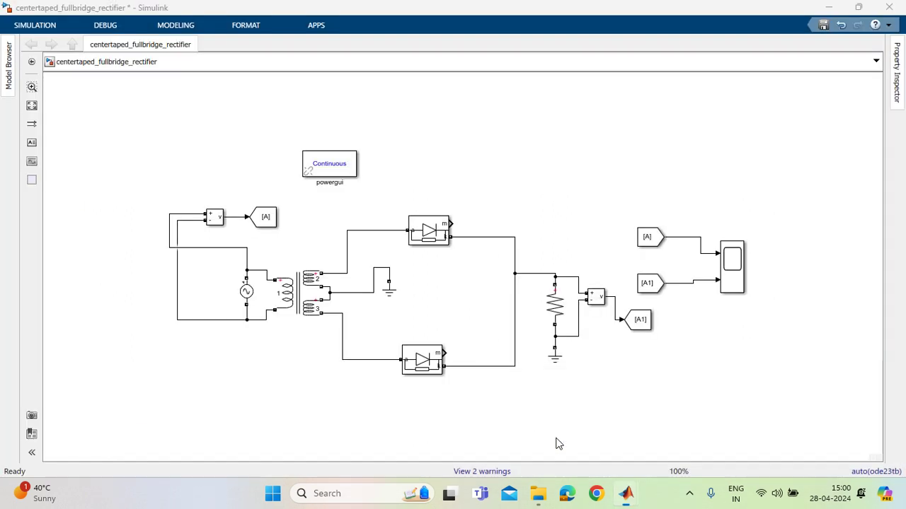
click(246, 295)
click(439, 224)
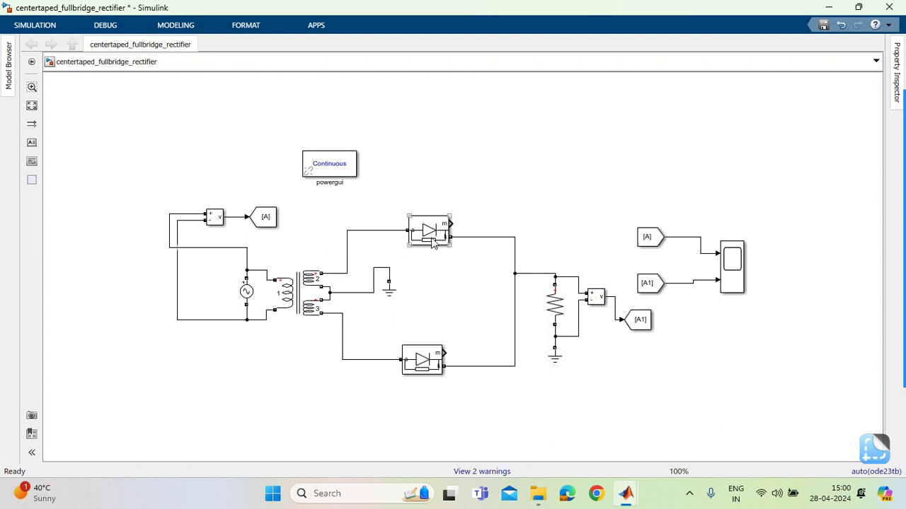
click(435, 364)
click(427, 415)
click(829, 7)
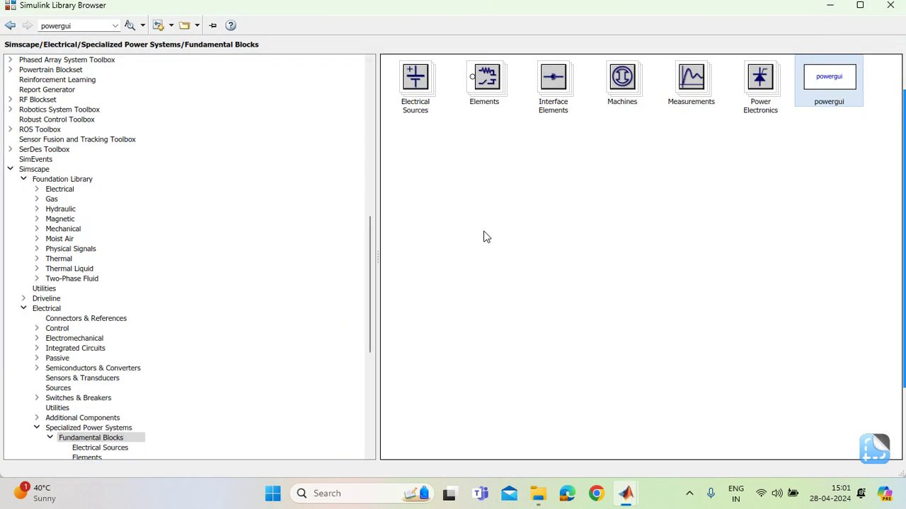
Step: Show the blocks of the Simulink Sources library in the Library Browser
click(68, 438)
mouse_move(625, 489)
mouse_move(560, 421)
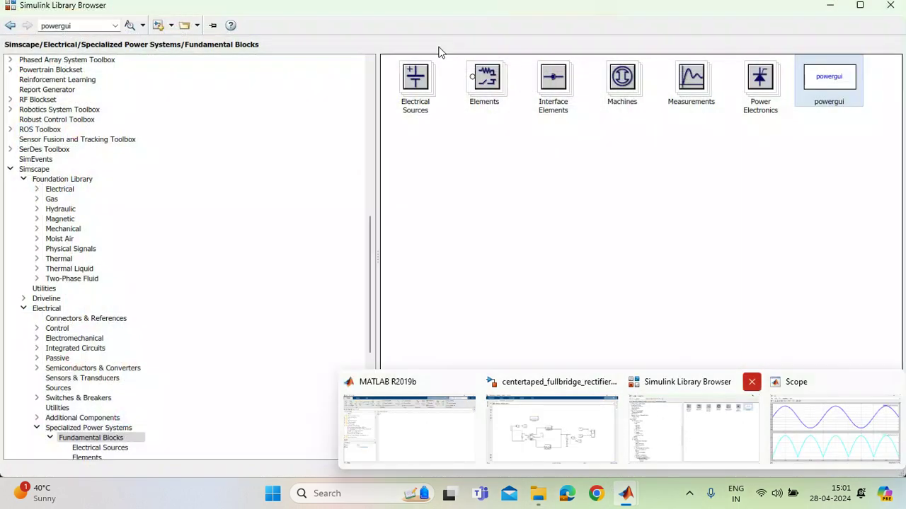
click(690, 396)
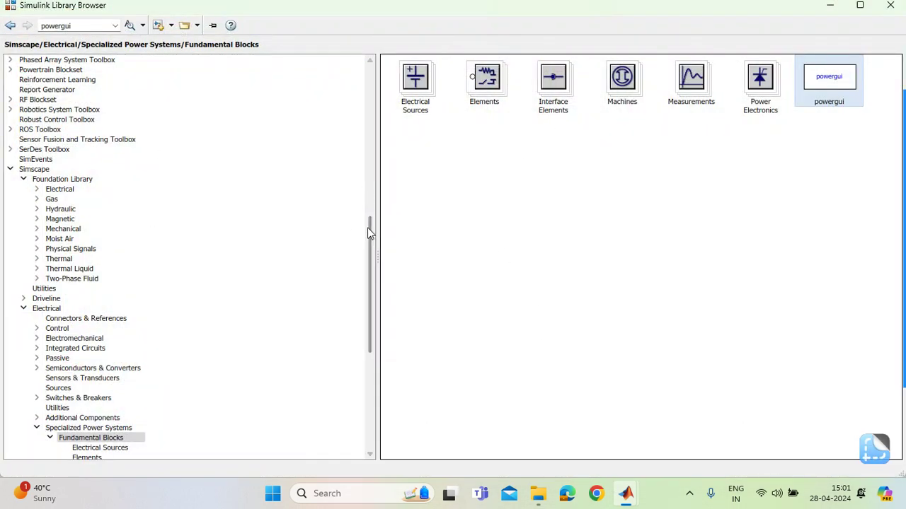
mouse_move(370, 233)
mouse_down()
mouse_move(367, 71)
mouse_move(368, 95)
mouse_up()
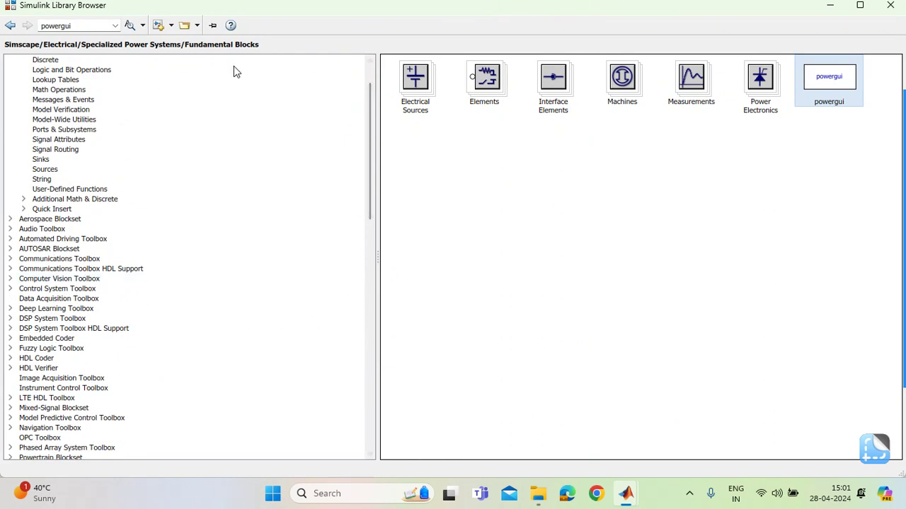
click(38, 169)
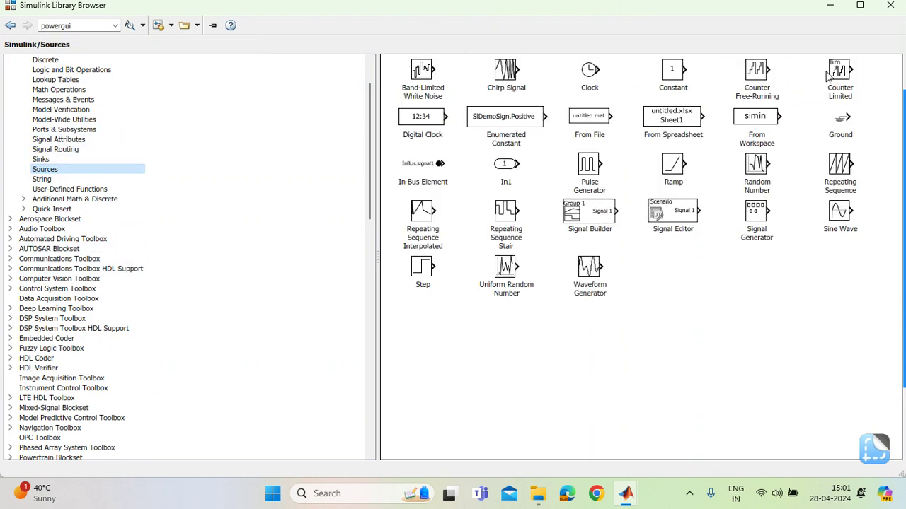
Step: Add a Sine Wave block from the Simulink Sources library to the centertaped_fullbridge_rectifier model
click(838, 211)
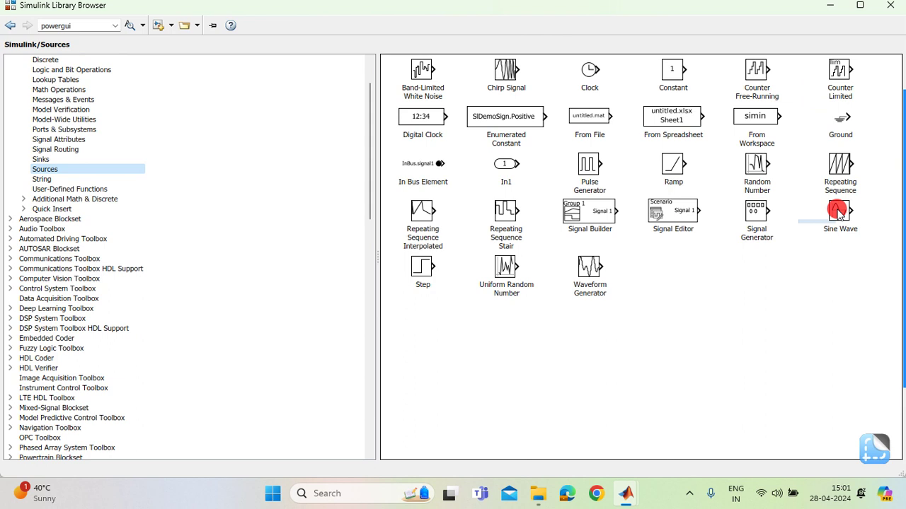
right_click(837, 211)
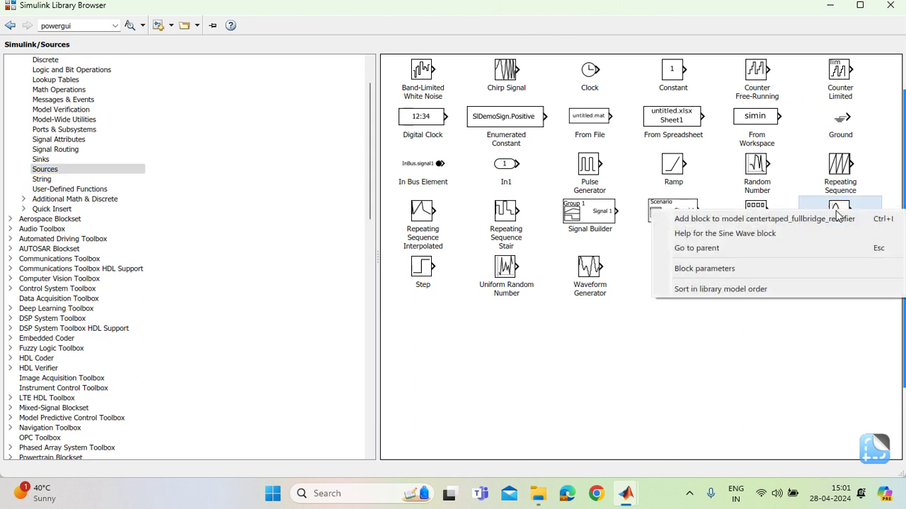
click(736, 220)
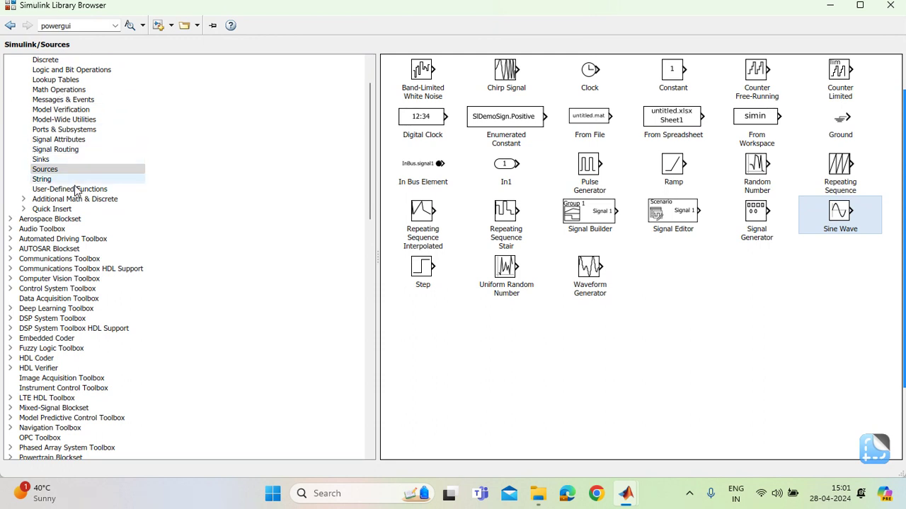
Step: Add a Scope block from the Simulink Sinks library to the centertaped_fullbridge_rectifier model
click(41, 159)
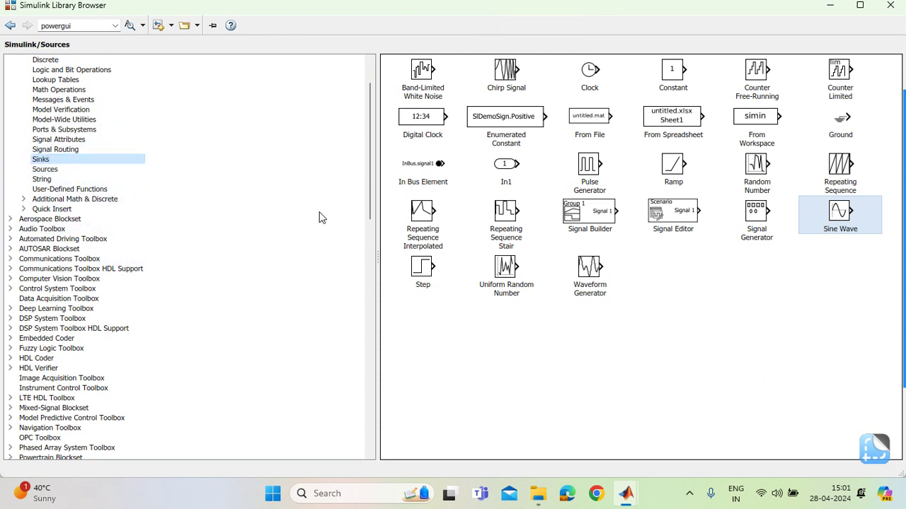
click(51, 160)
right_click(691, 72)
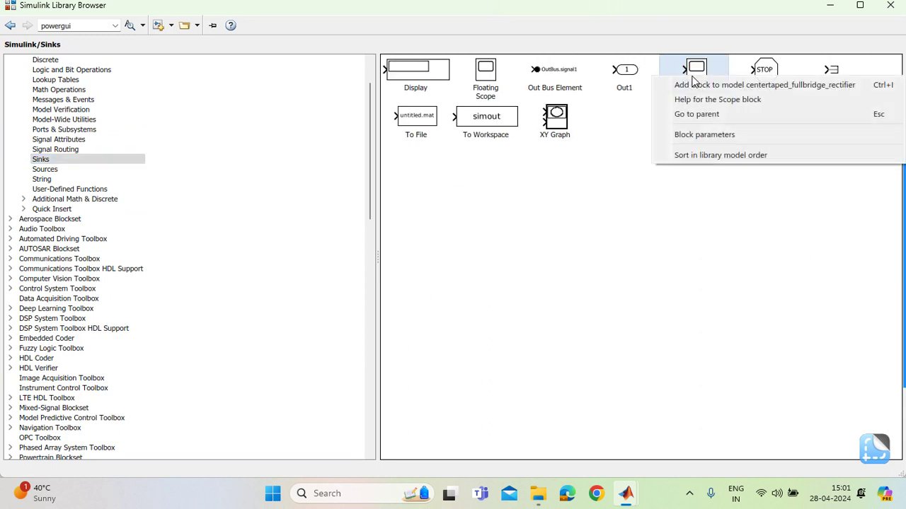
click(673, 85)
Step: In the rectifier model, place the new Sine Wave and Scope blocks side by side below the circuit and connect the sine output to the scope
click(834, 5)
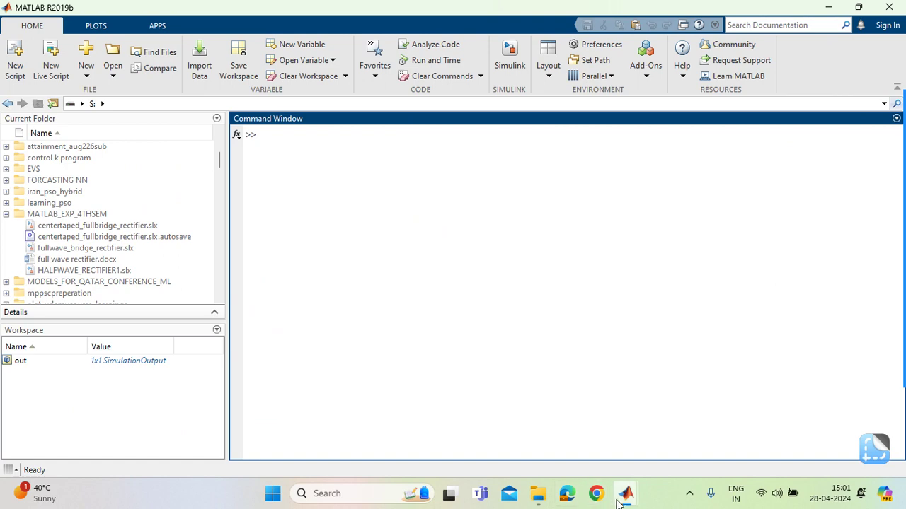
mouse_move(626, 499)
click(555, 427)
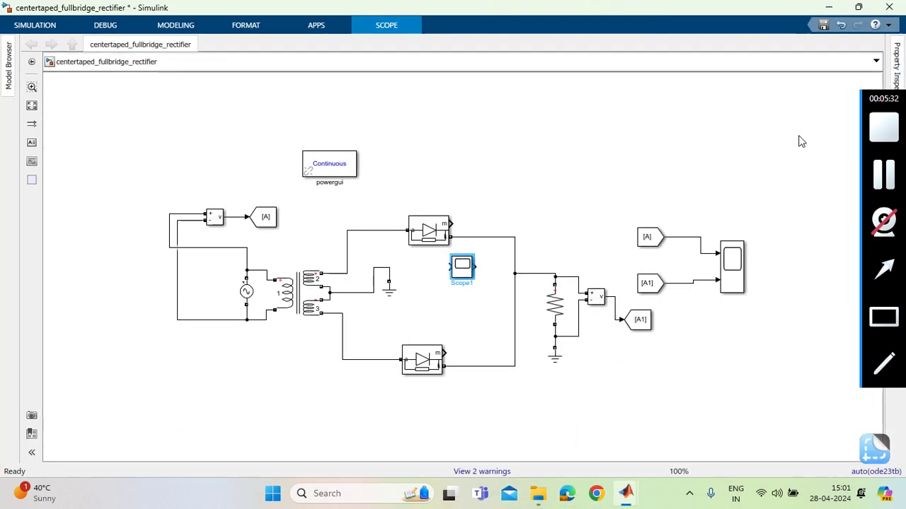
drag(462, 267, 130, 394)
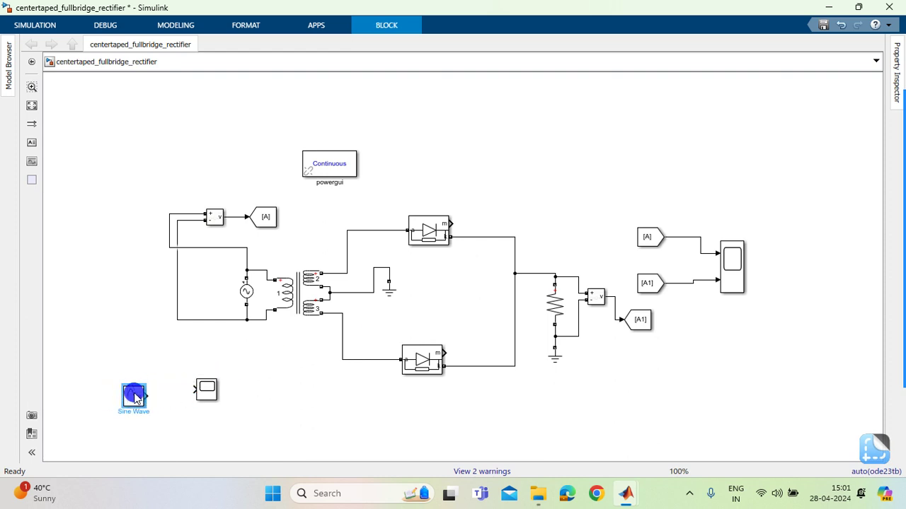
click(206, 389)
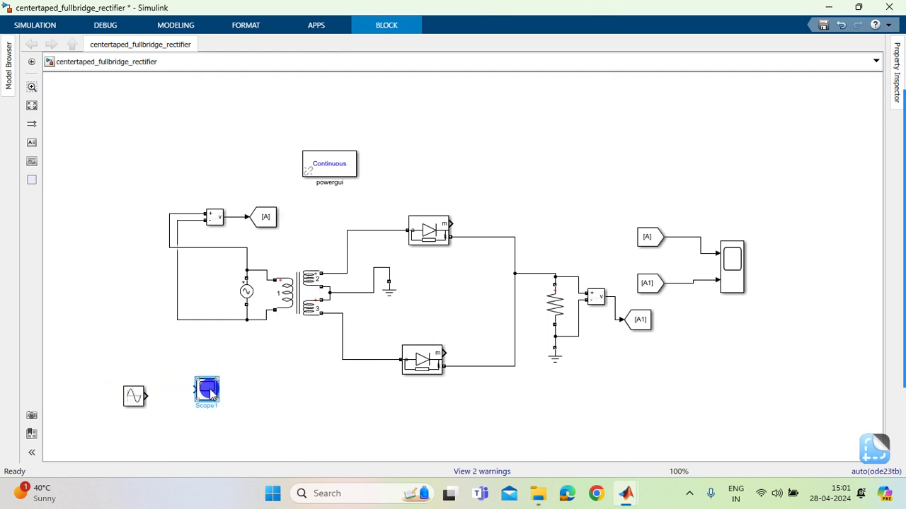
click(133, 399)
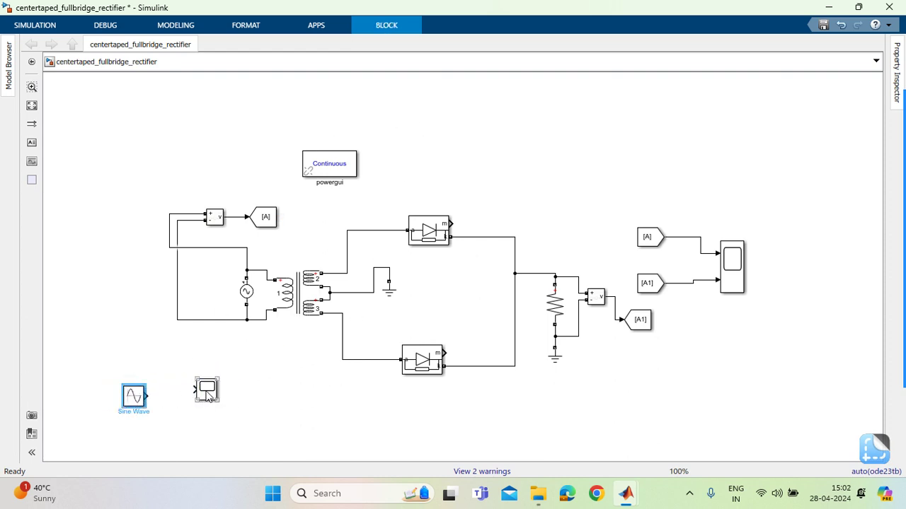
drag(206, 396, 199, 396)
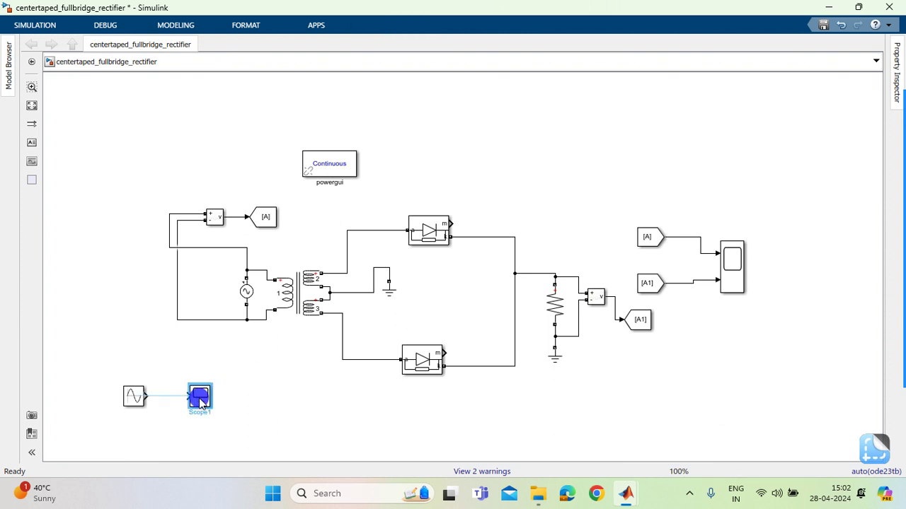
click(162, 397)
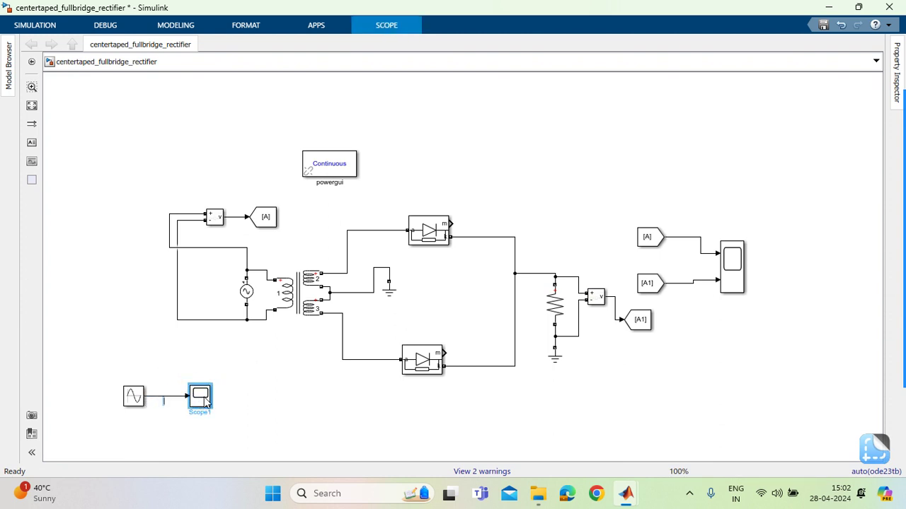
click(252, 403)
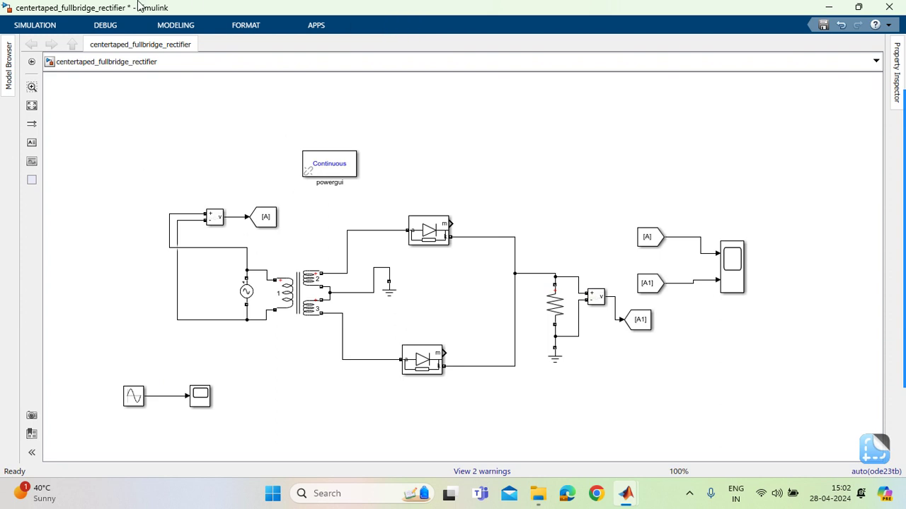
Step: Create a new blank Simulink model from the rectifier model's window
click(34, 27)
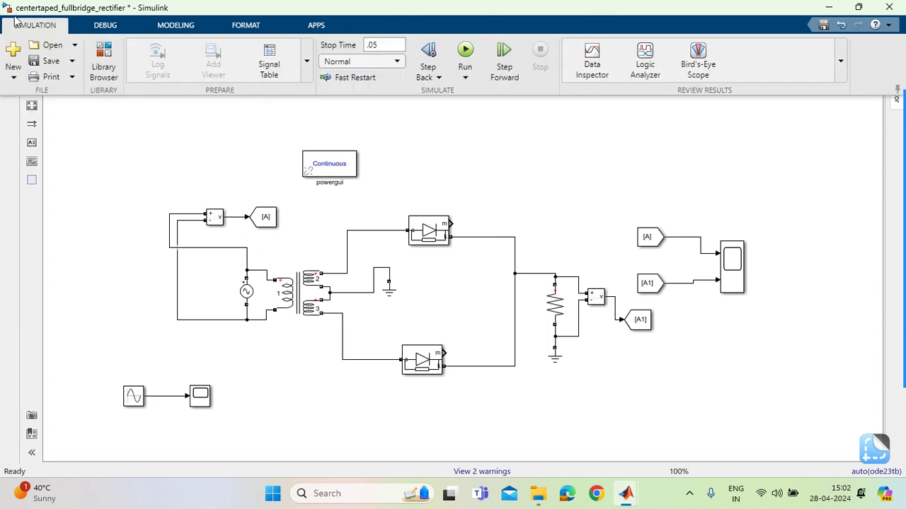
click(14, 71)
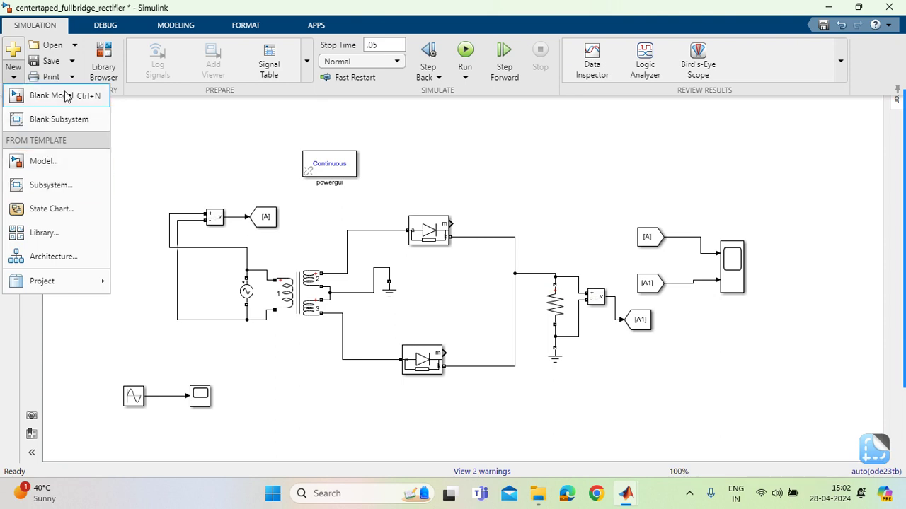
click(127, 148)
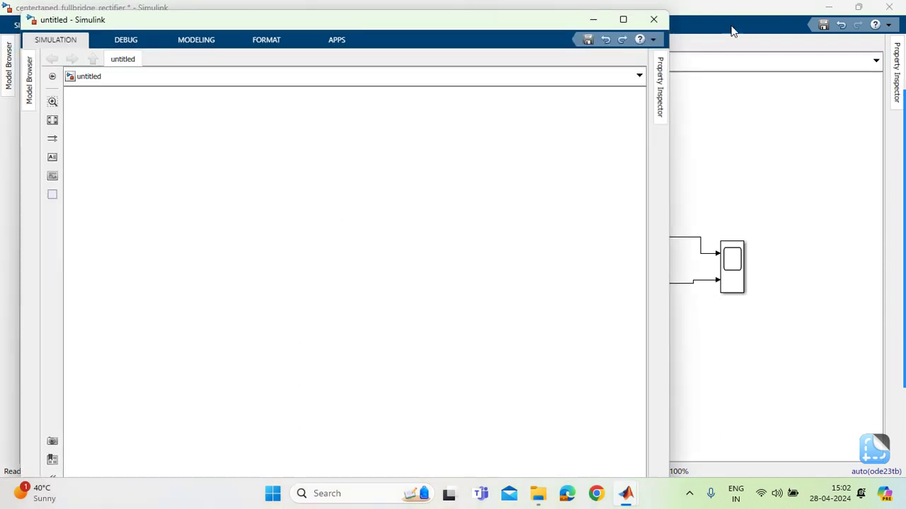
Step: Copy the connected Sine Wave and Scope blocks from the rectifier model into the blank model, and maximize the new model's window
click(596, 24)
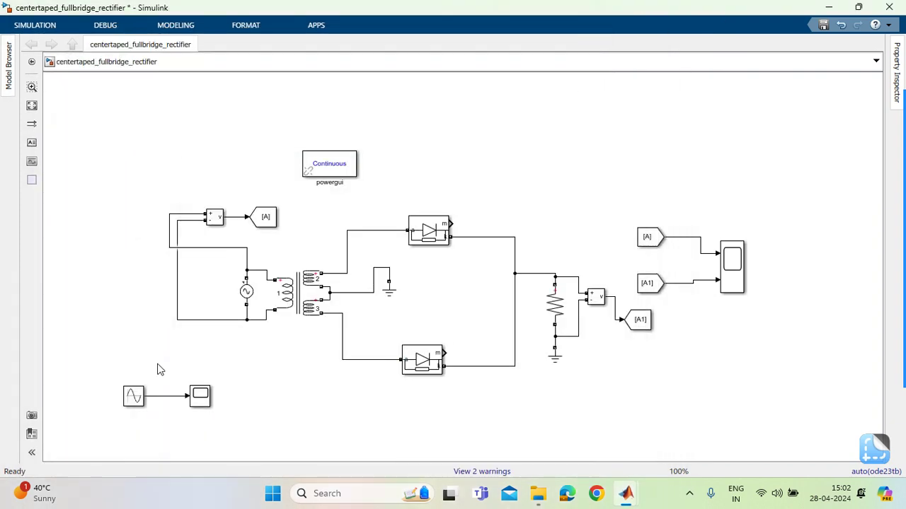
drag(117, 367, 247, 440)
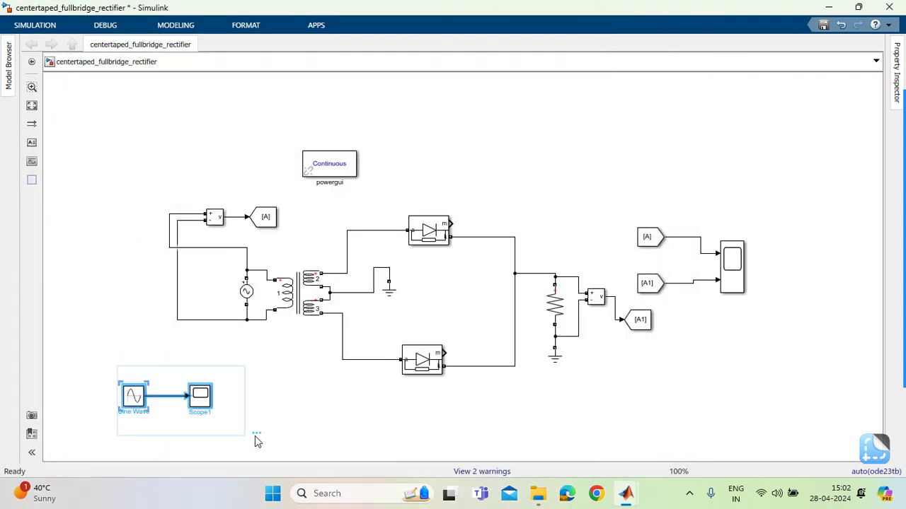
mouse_move(624, 495)
click(845, 433)
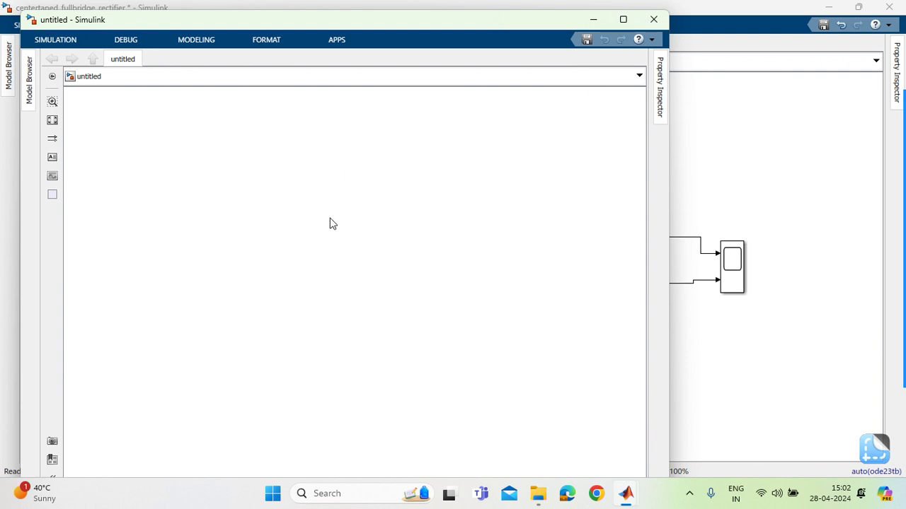
key(ctrl+v)
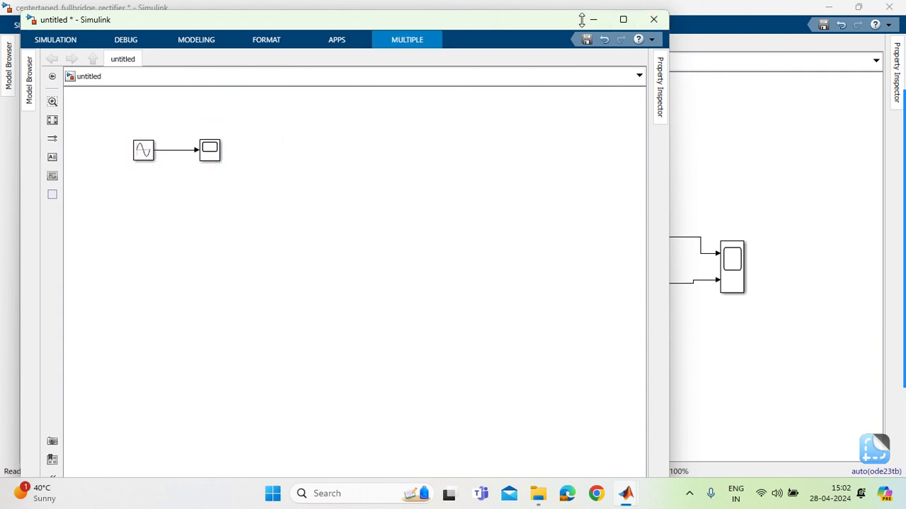
click(624, 20)
click(248, 232)
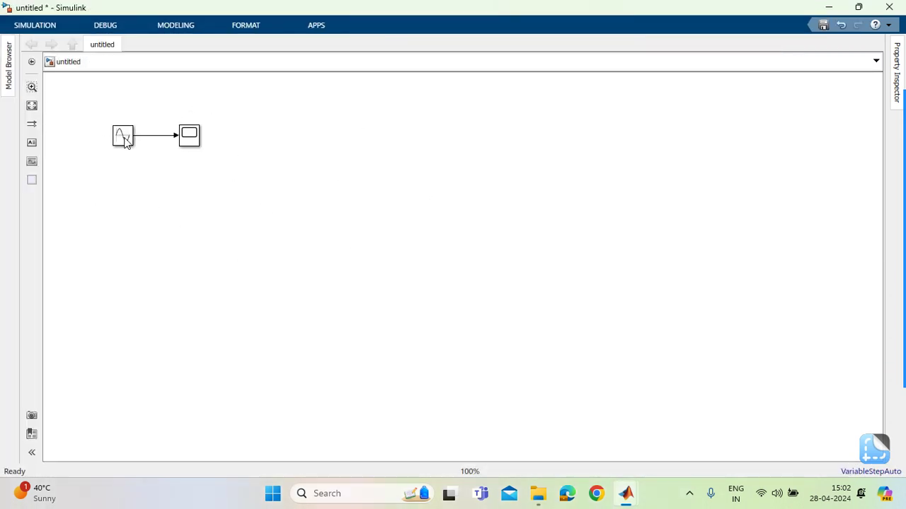
Step: Examine the Specialized Power Systems library and its Fundamental Blocks in the Library Browser, and return to the Simulink library list
mouse_move(622, 481)
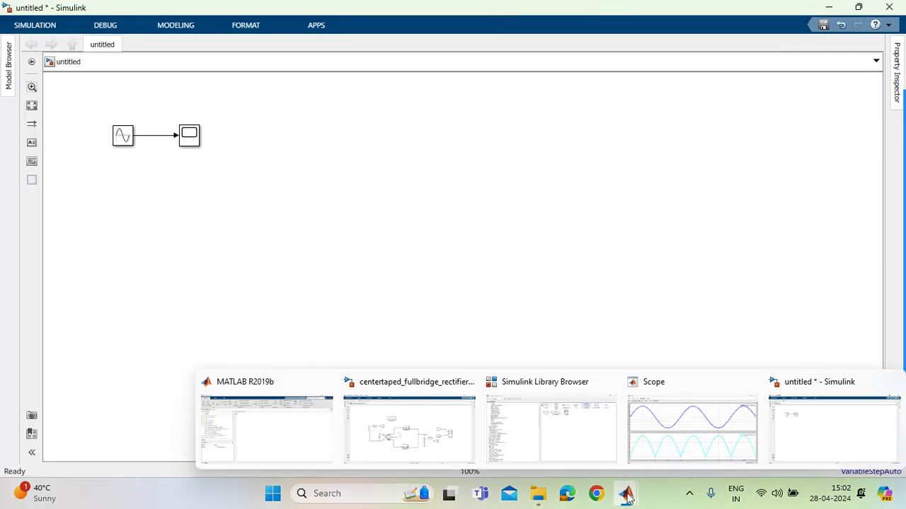
click(500, 431)
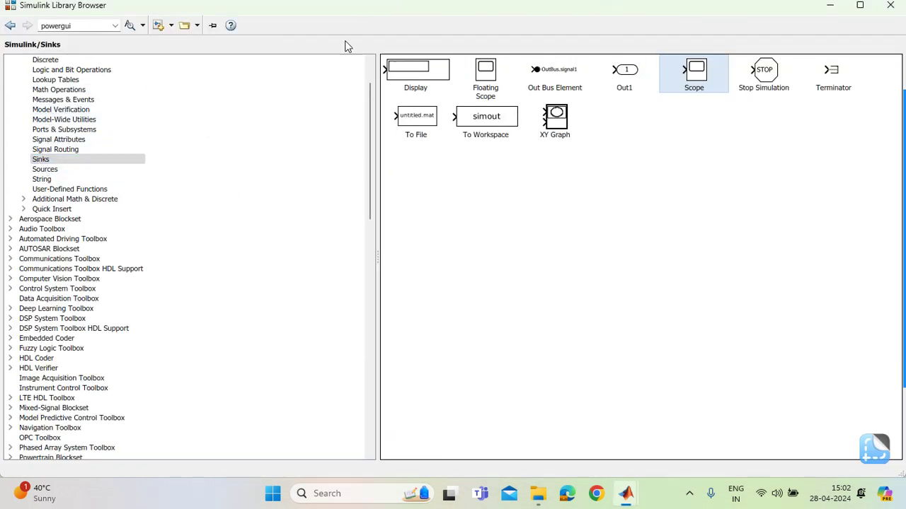
scroll(134, 384, down, 7)
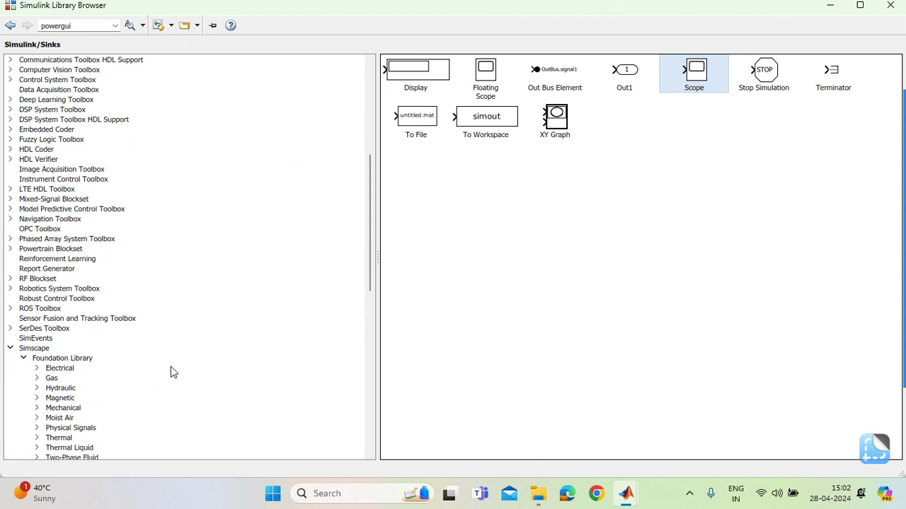
scroll(171, 373, down, 15)
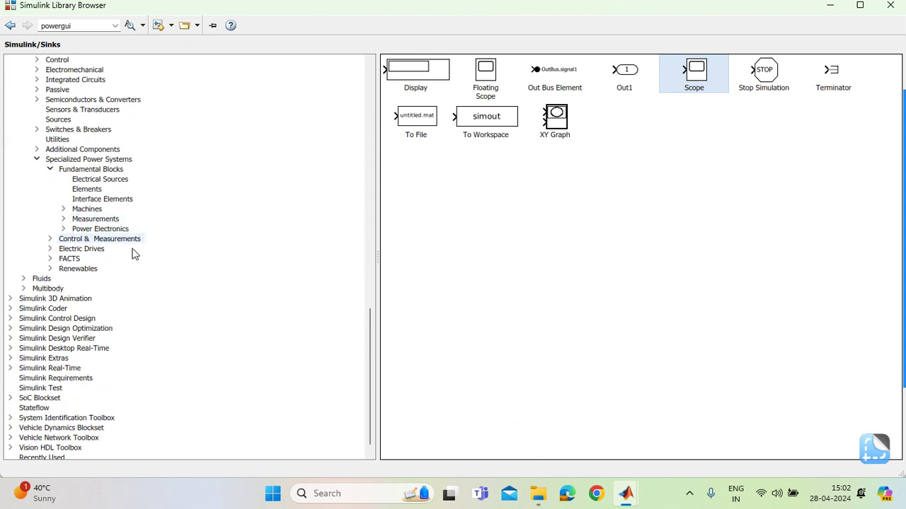
click(88, 159)
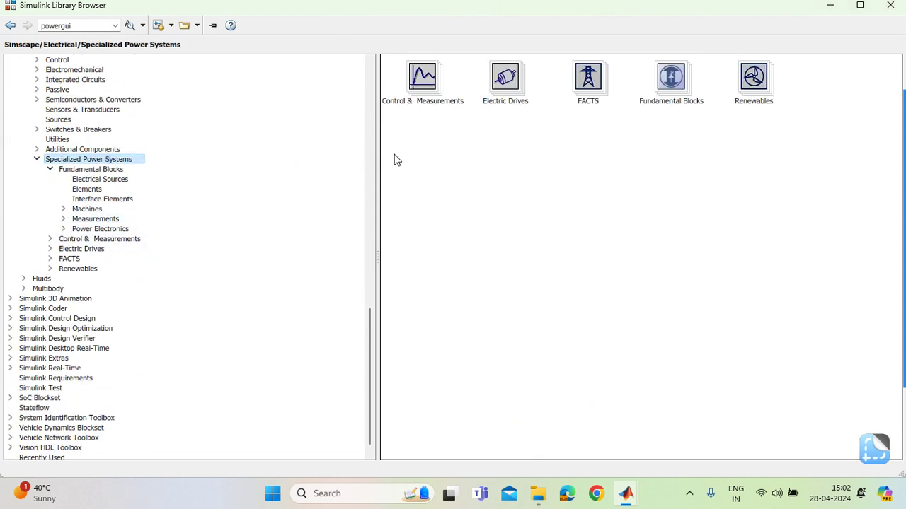
click(88, 169)
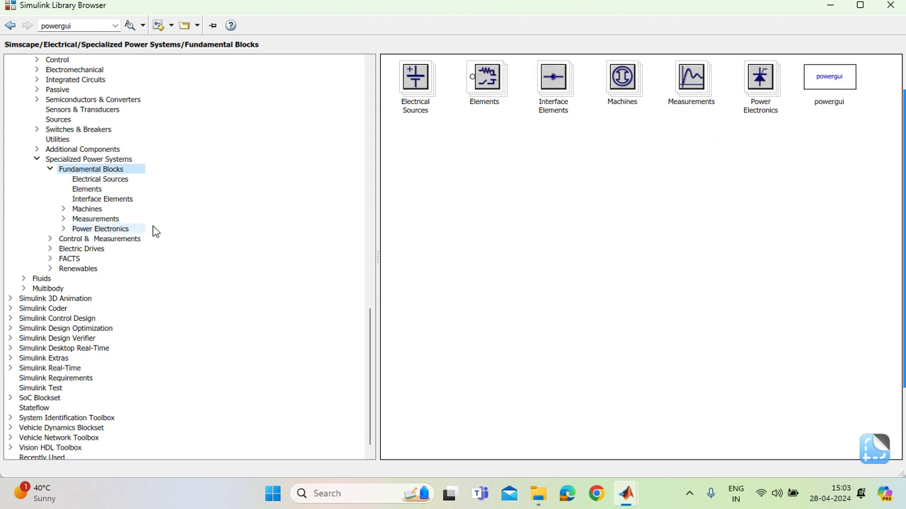
scroll(149, 248, up, 18)
scroll(111, 264, up, 6)
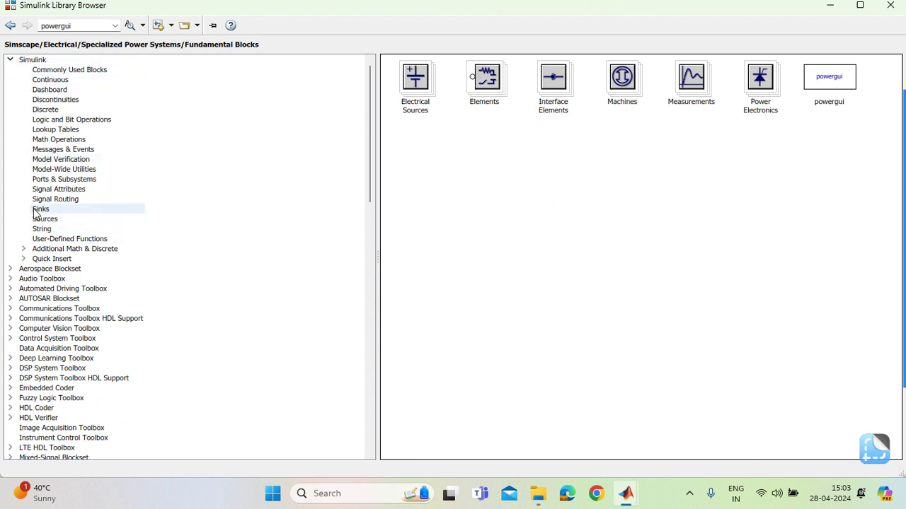
Step: Save the new untitled model as experiment in the MATLAB_EXP_4THSEM folder, in Simulink Models (*.slx) format
mouse_move(626, 487)
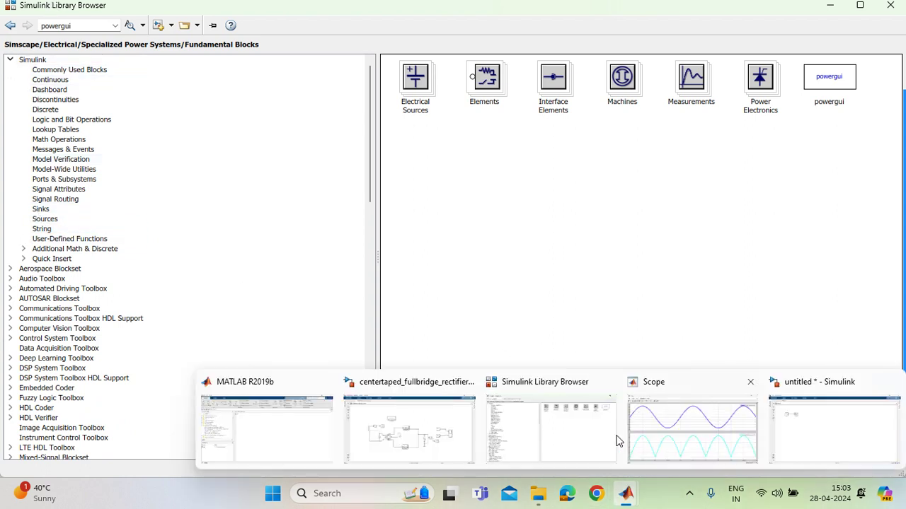
click(801, 430)
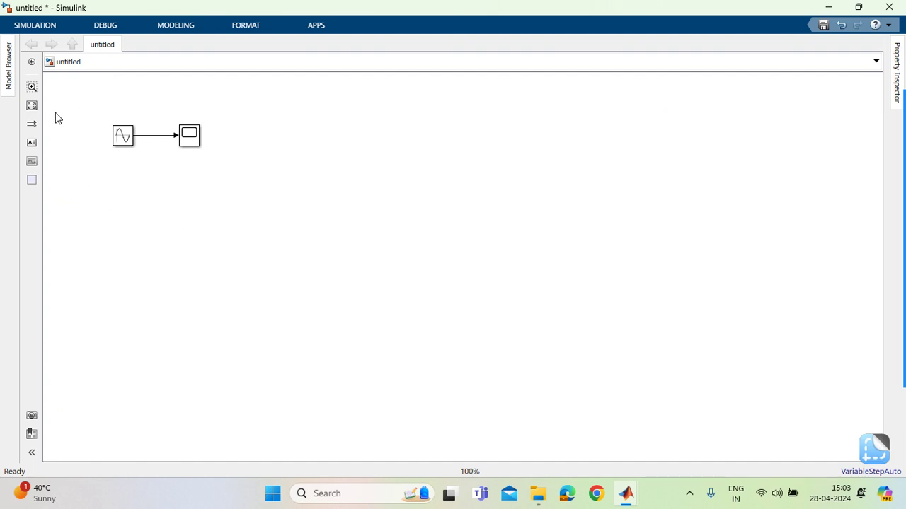
click(31, 26)
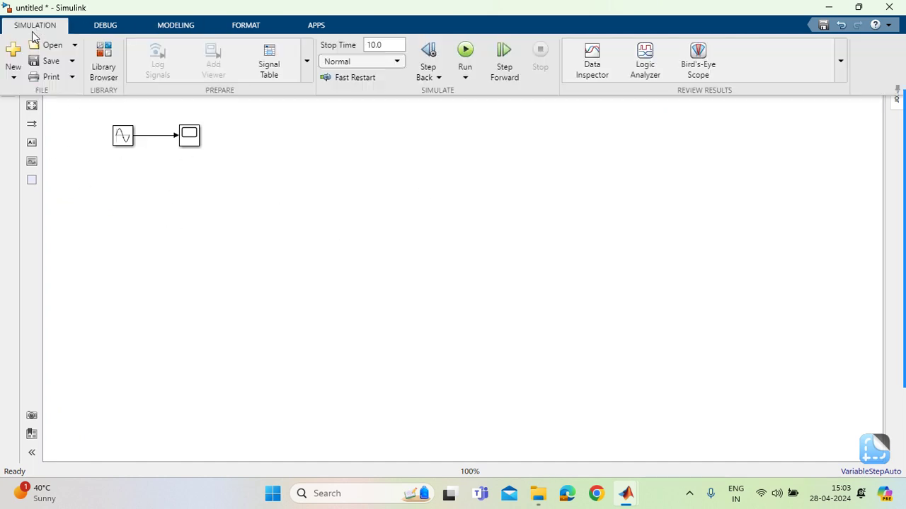
click(72, 61)
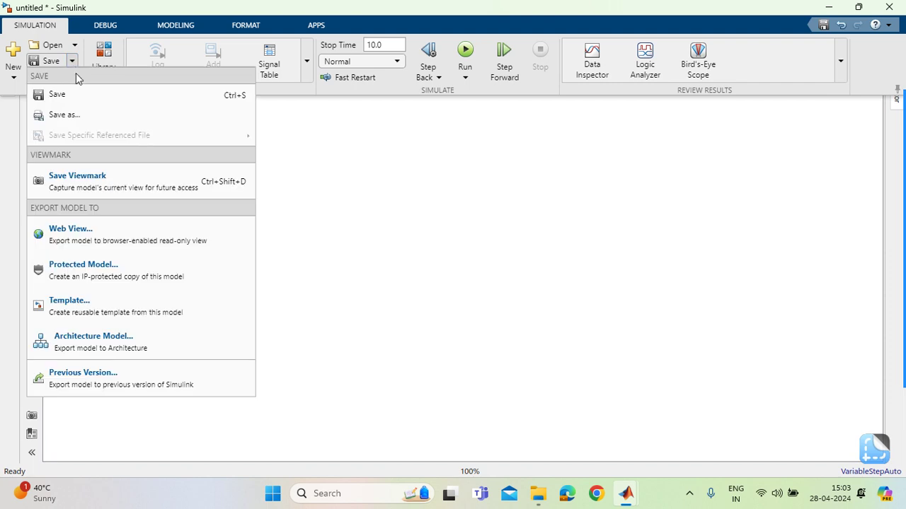
click(85, 116)
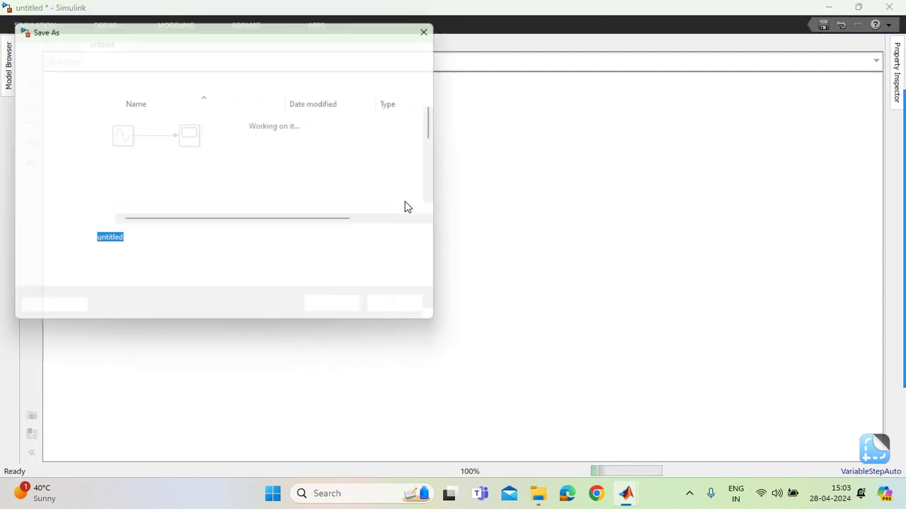
double_click(178, 204)
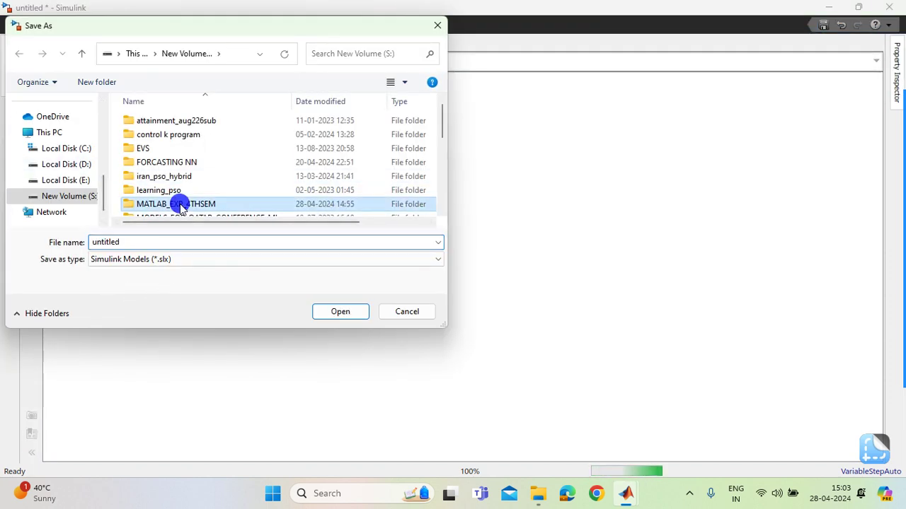
double_click(134, 241)
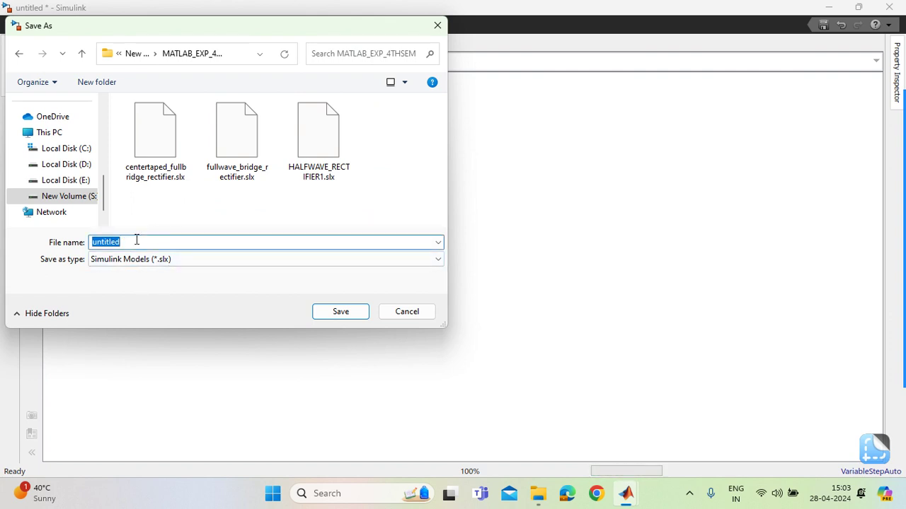
text(e)
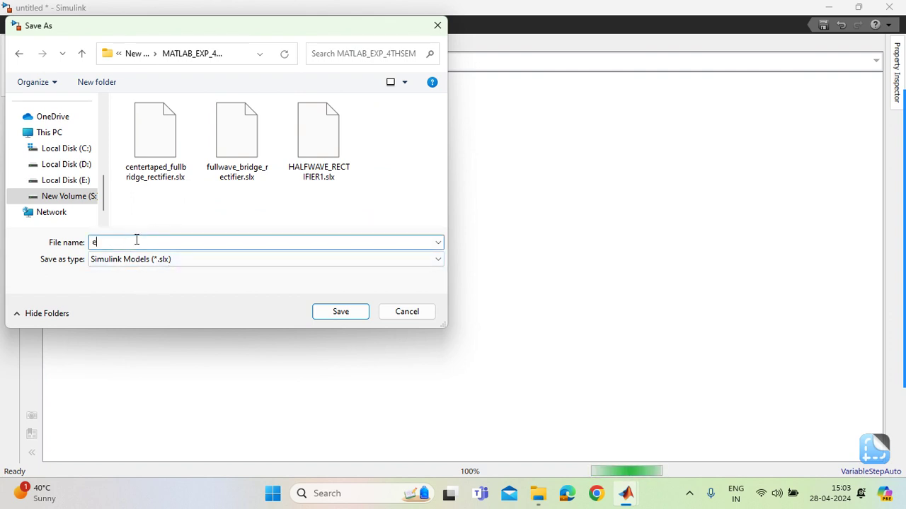
text(xperiment)
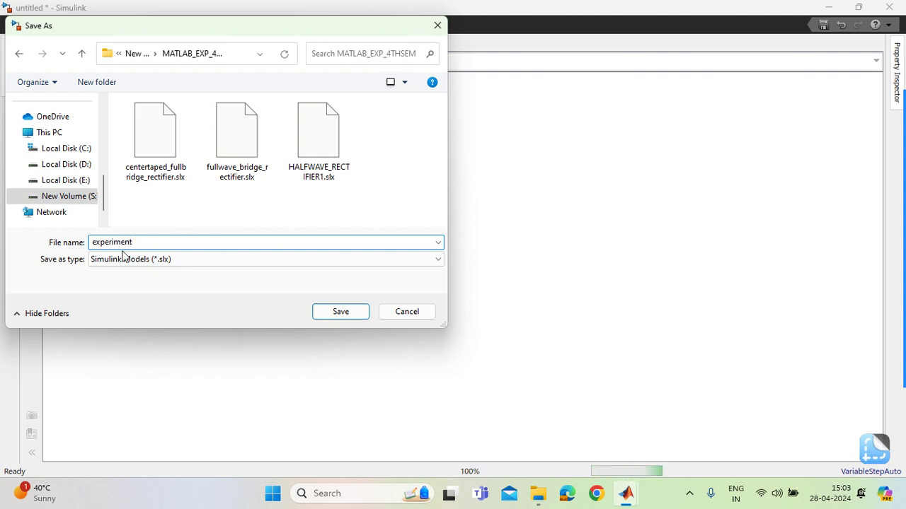
click(340, 312)
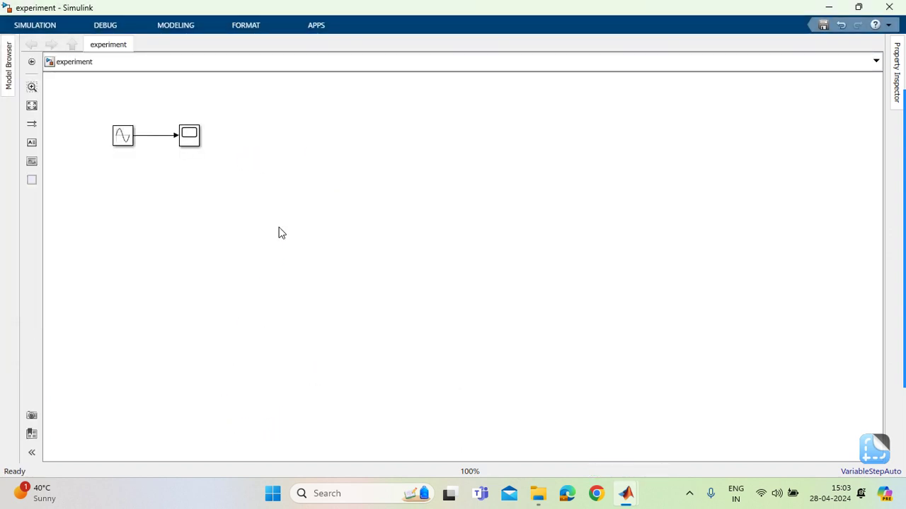
Step: Set the experiment model's simulation stop time to .05, run it and view the sine waveform in the scope
click(35, 24)
click(394, 44)
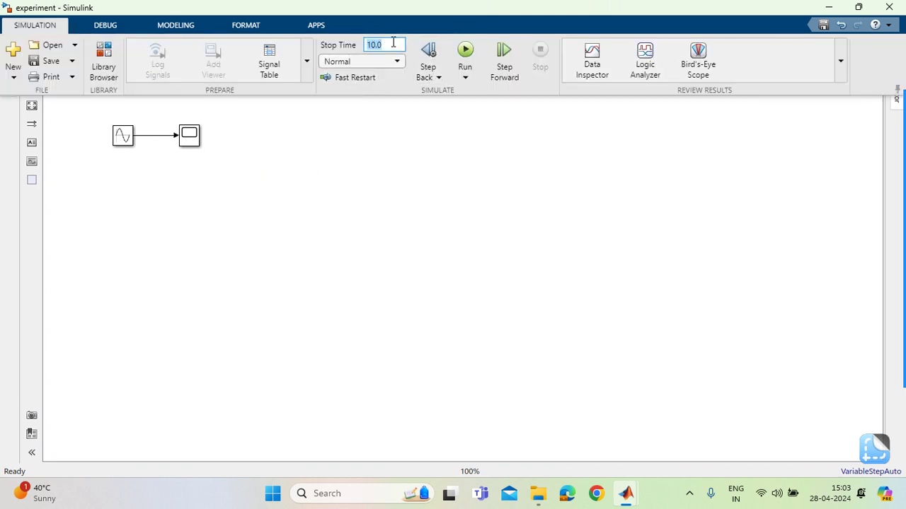
key(BackSpace)
text(.0)
click(465, 50)
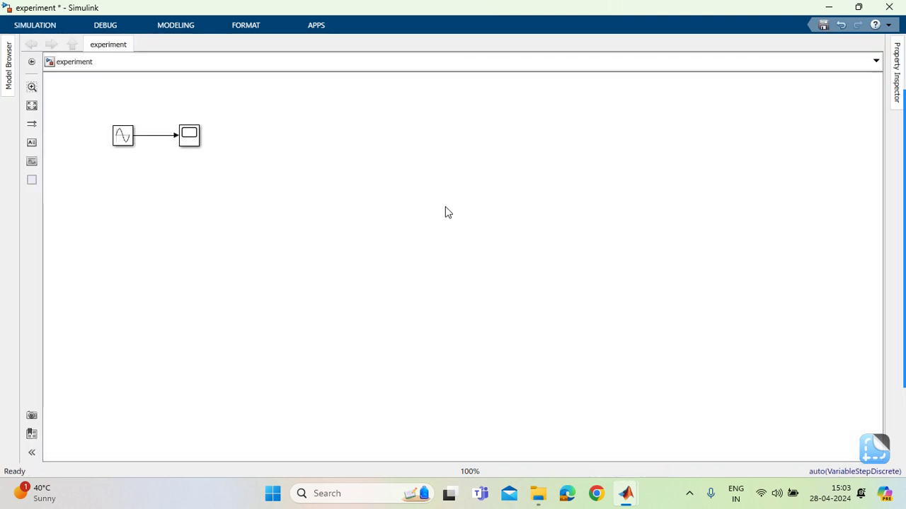
click(188, 134)
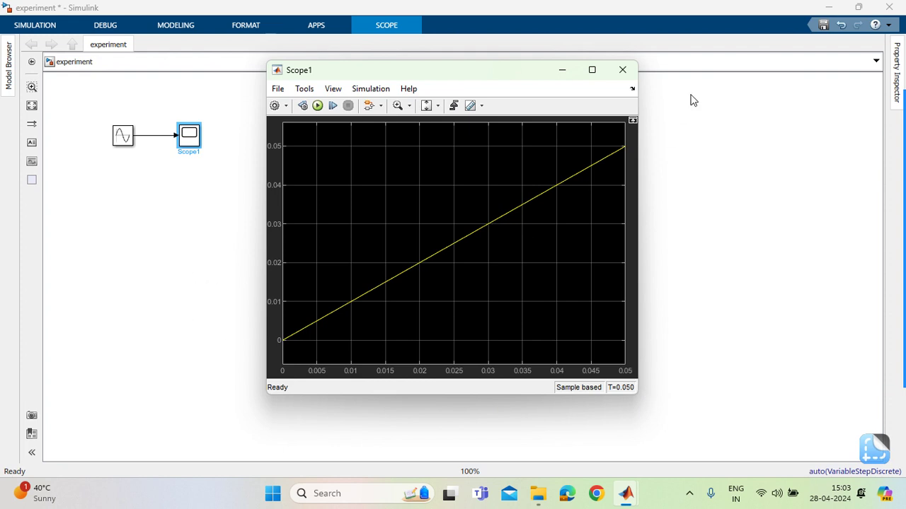
click(622, 70)
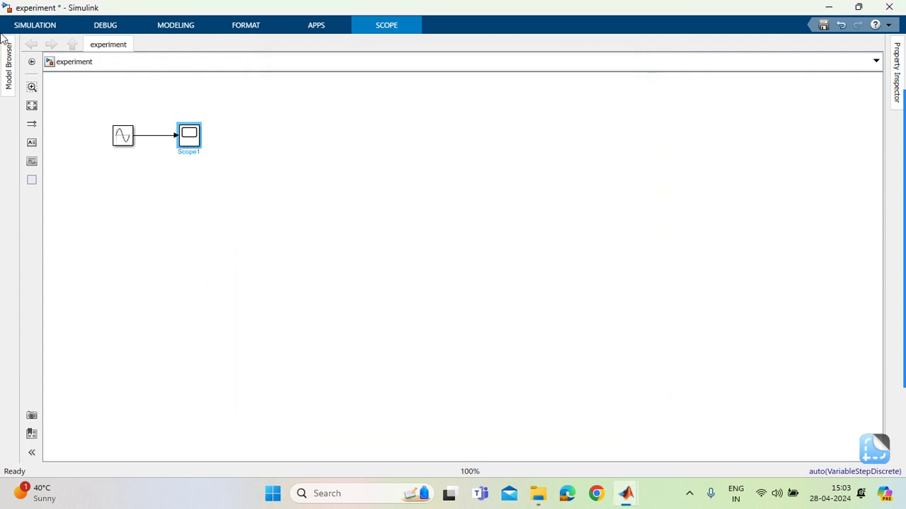
Step: Change the stop time again, rerun the experiment model and reopen the scope to check the output
click(61, 29)
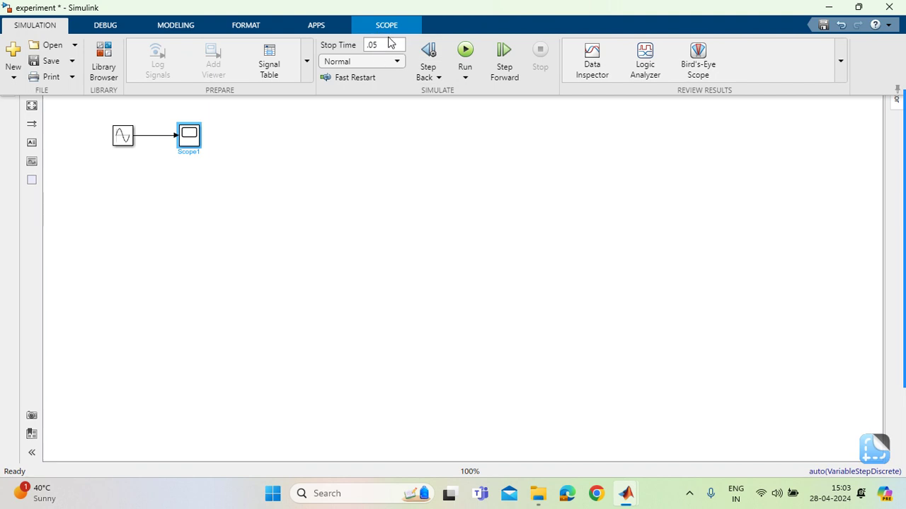
click(384, 46)
click(463, 57)
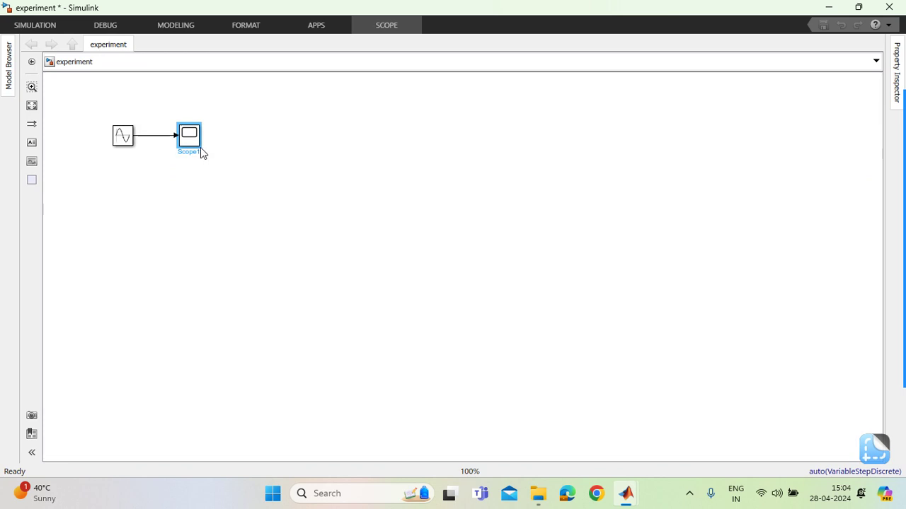
double_click(189, 138)
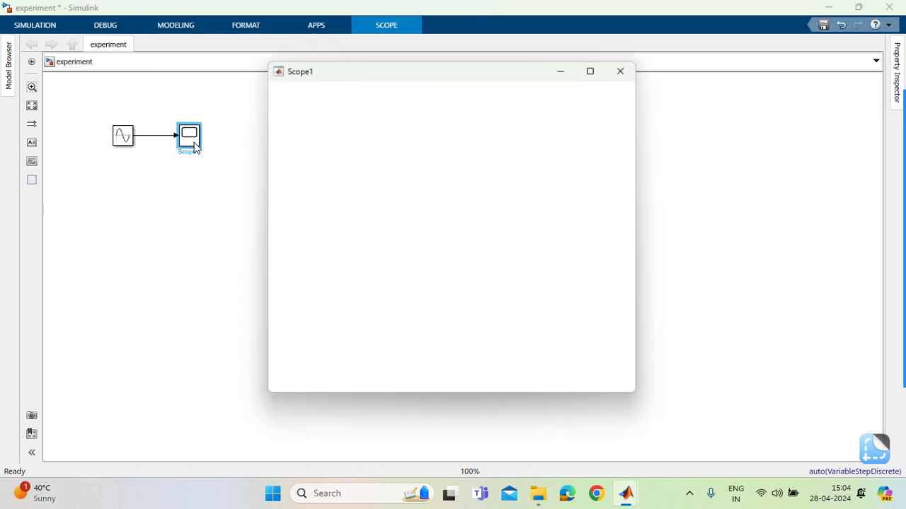
click(622, 69)
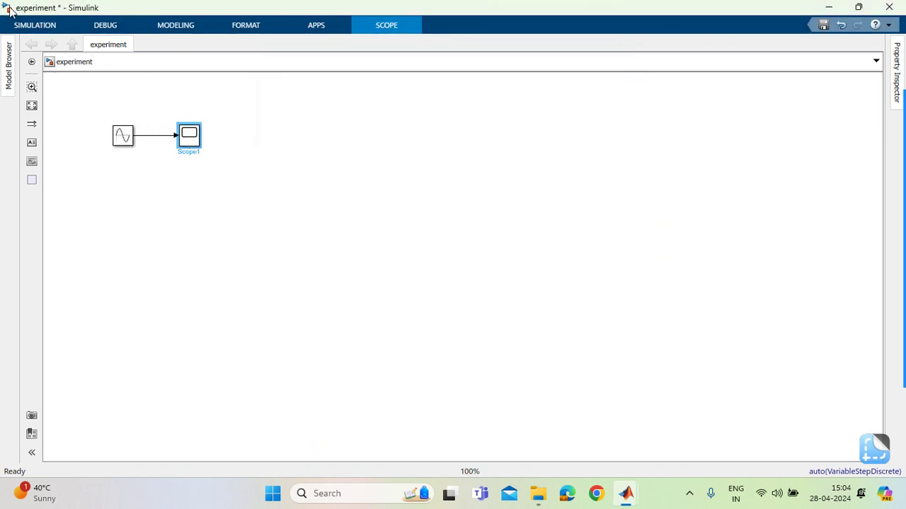
Step: Set the stop time to 10, run the simulation and view the resulting sine waveform in the scope
click(18, 25)
click(377, 45)
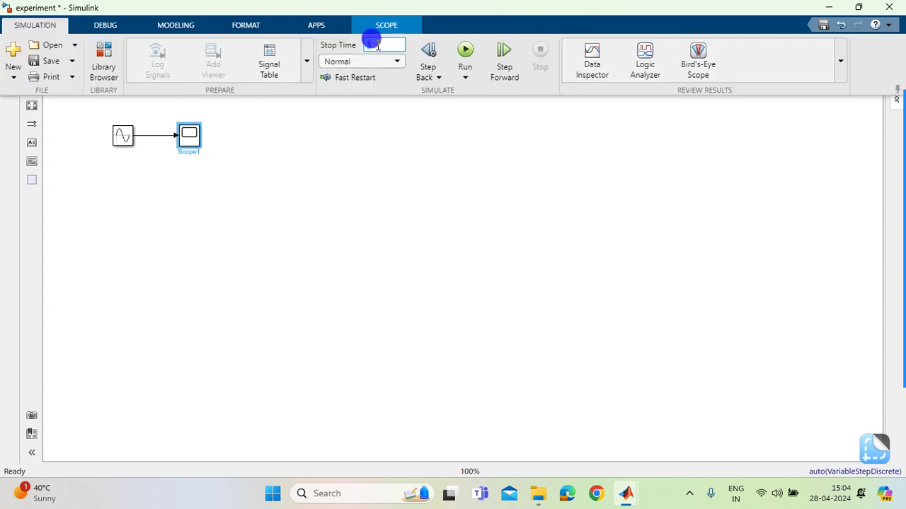
click(383, 45)
click(388, 46)
text(0)
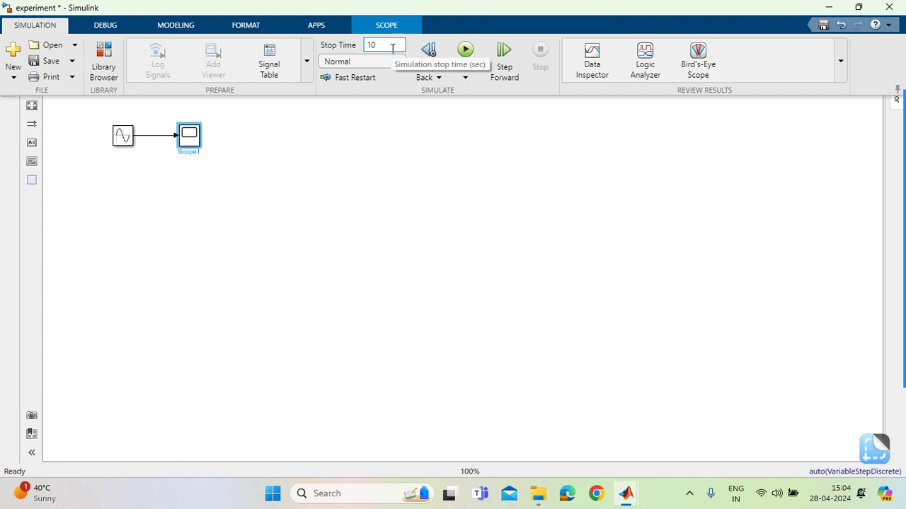
click(465, 52)
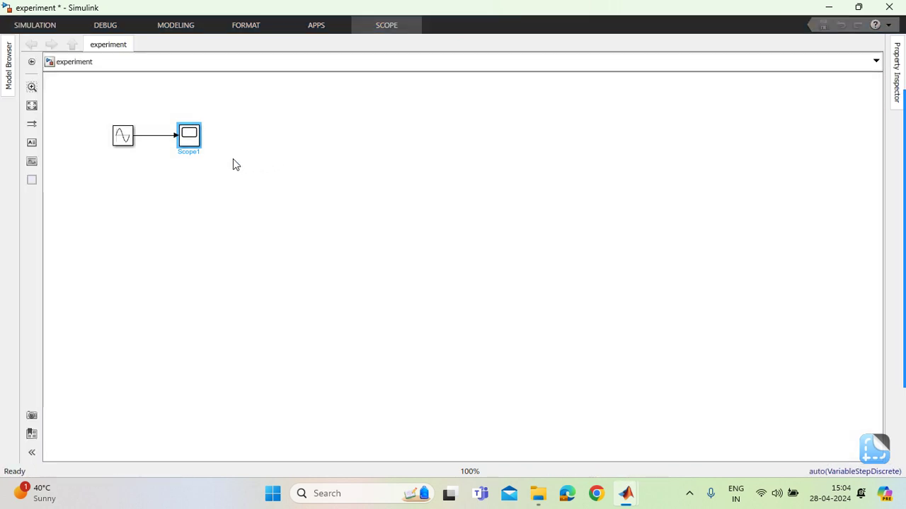
double_click(190, 136)
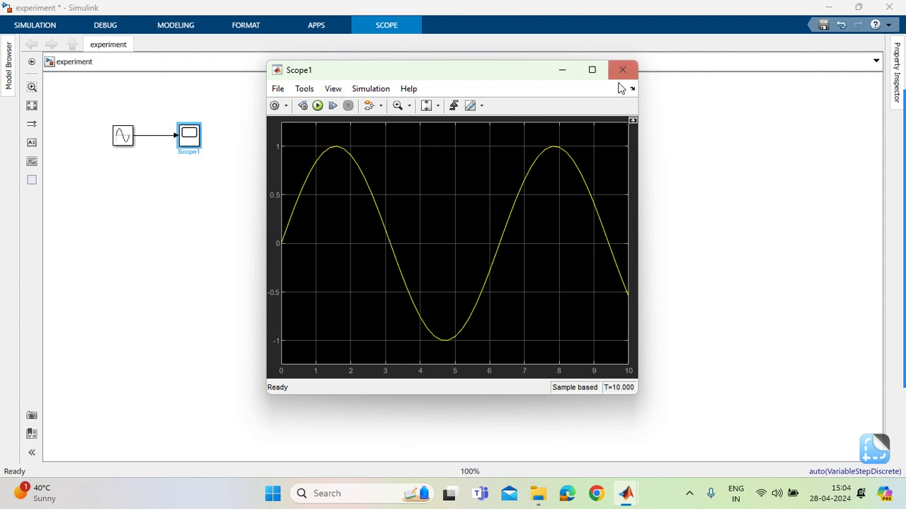
click(622, 51)
click(621, 69)
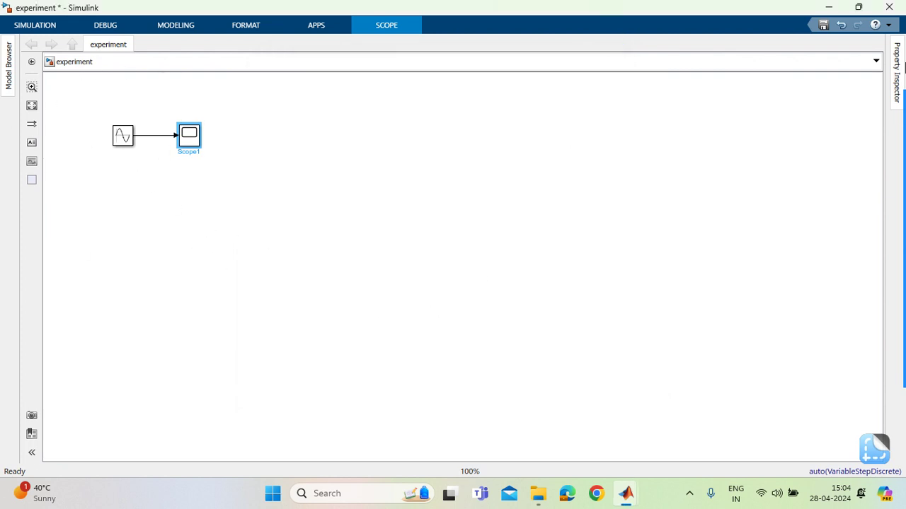
Step: Go back to the centertaped_fullbridge_rectifier model, and find Fundamental Blocks under Specialized Power Systems in the Library Browser
click(829, 7)
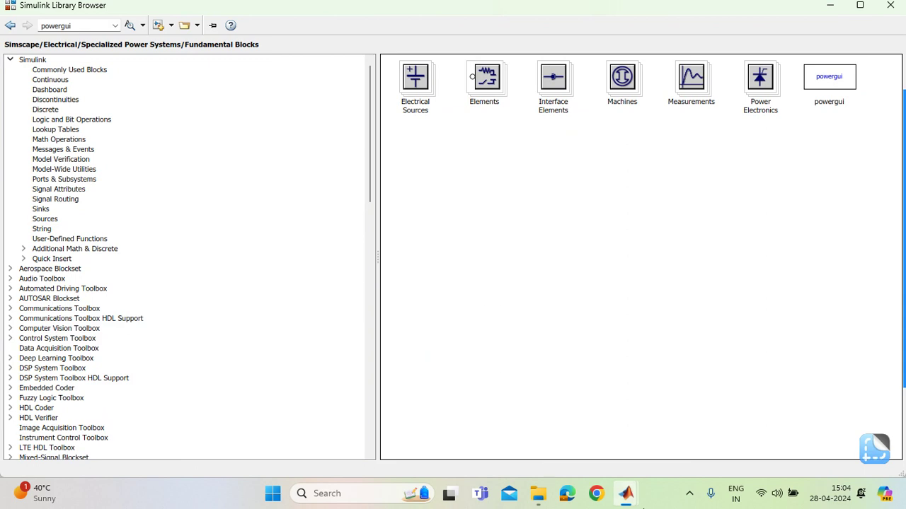
mouse_move(628, 491)
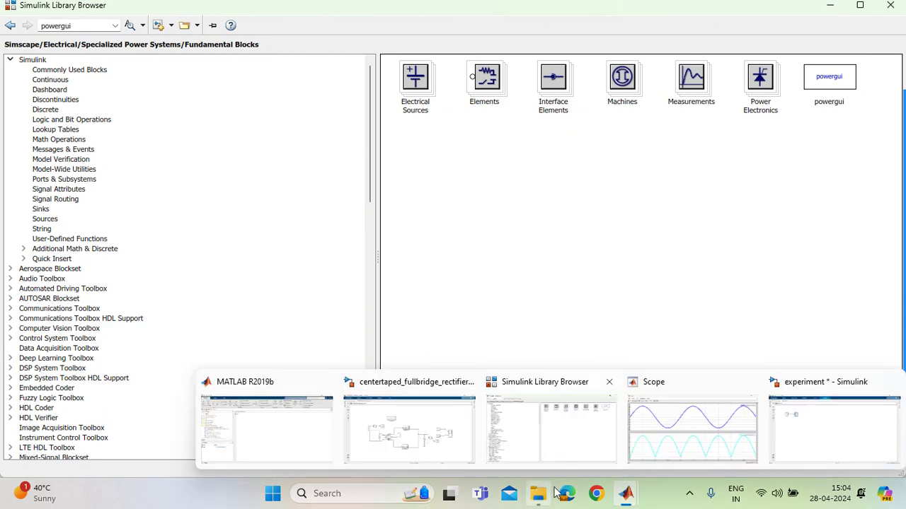
click(387, 415)
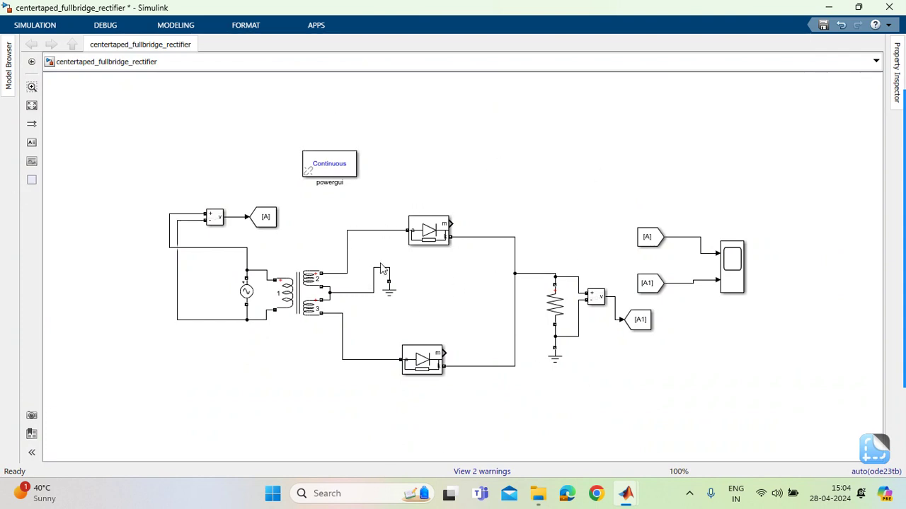
mouse_move(624, 500)
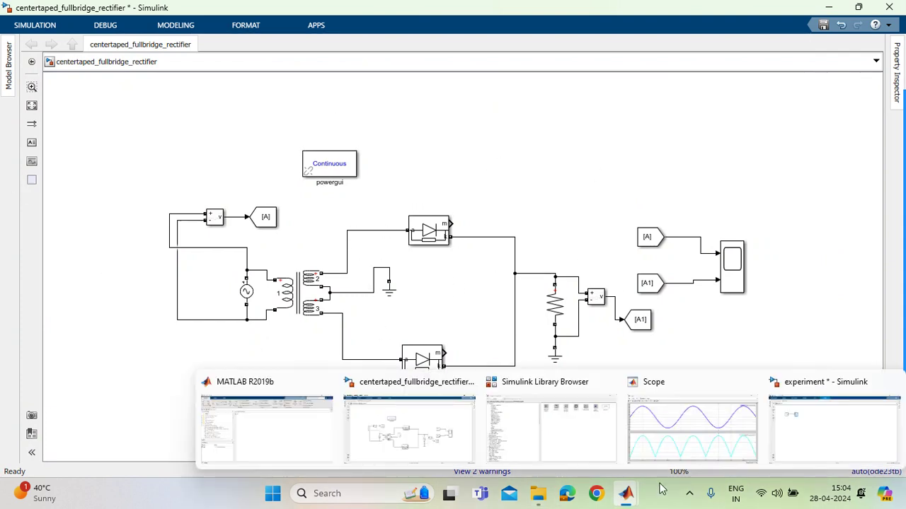
click(512, 432)
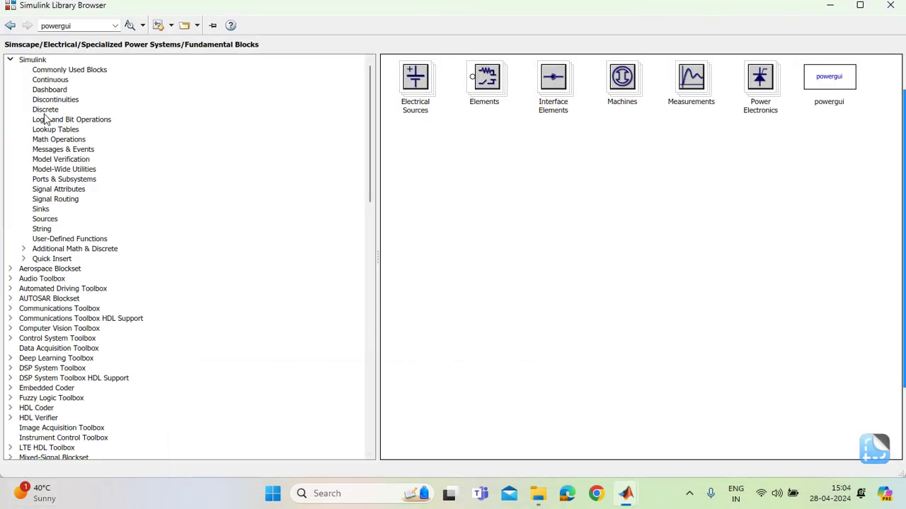
scroll(123, 206, down, 20)
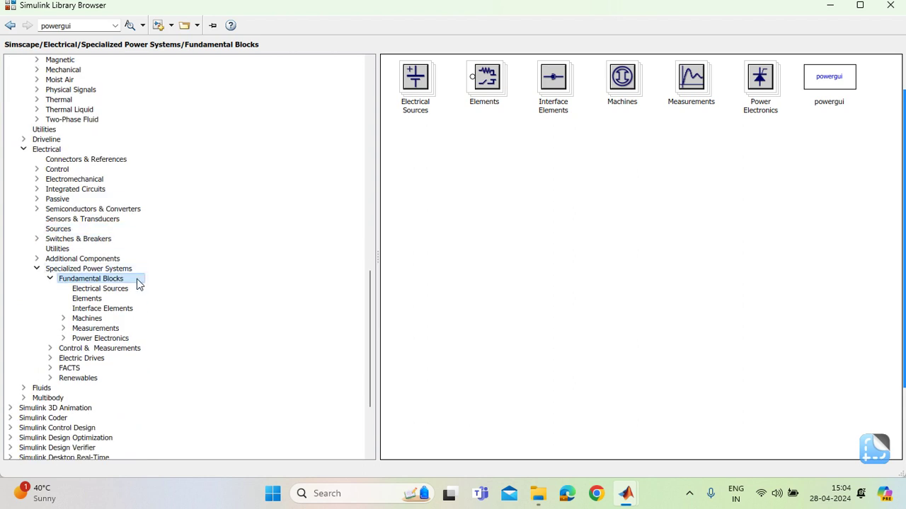
click(138, 280)
Step: Return to the rectifier model and examine its transformer and AC voltage source
click(829, 6)
click(300, 268)
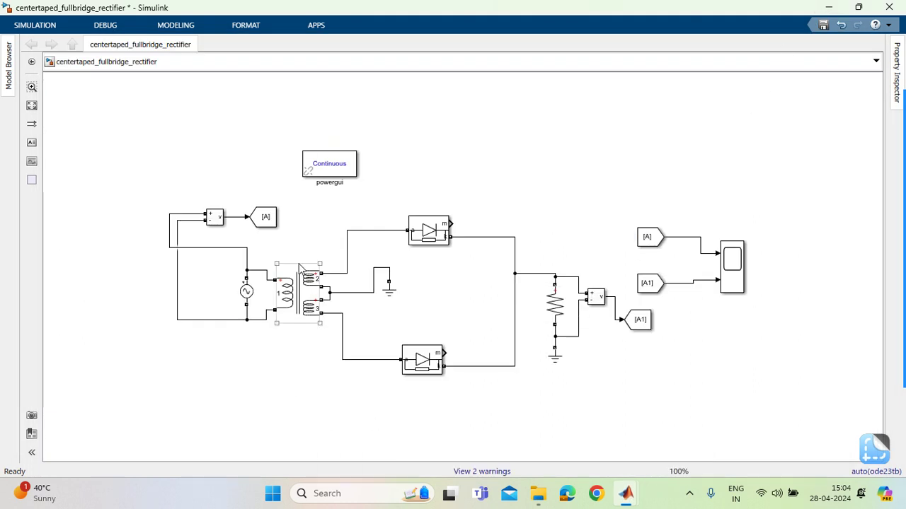
click(263, 233)
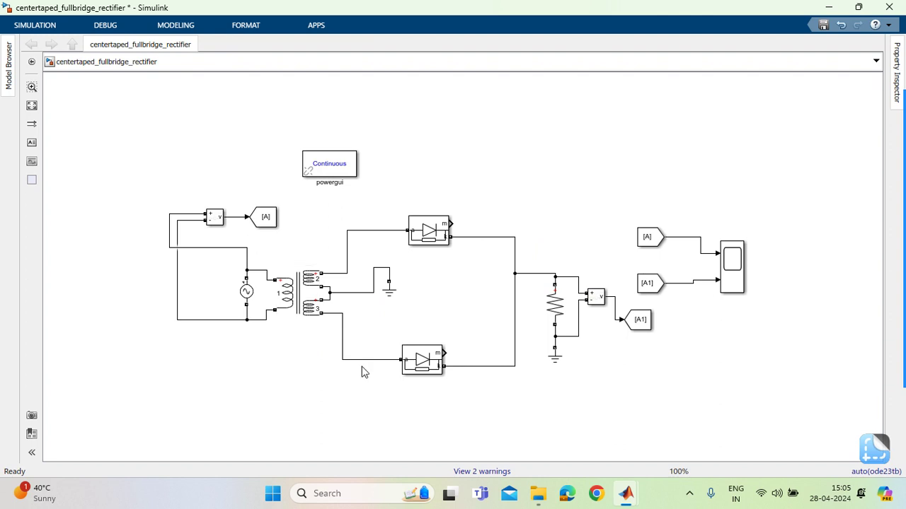
scroll(391, 299, down, 2)
scroll(391, 299, up, 2)
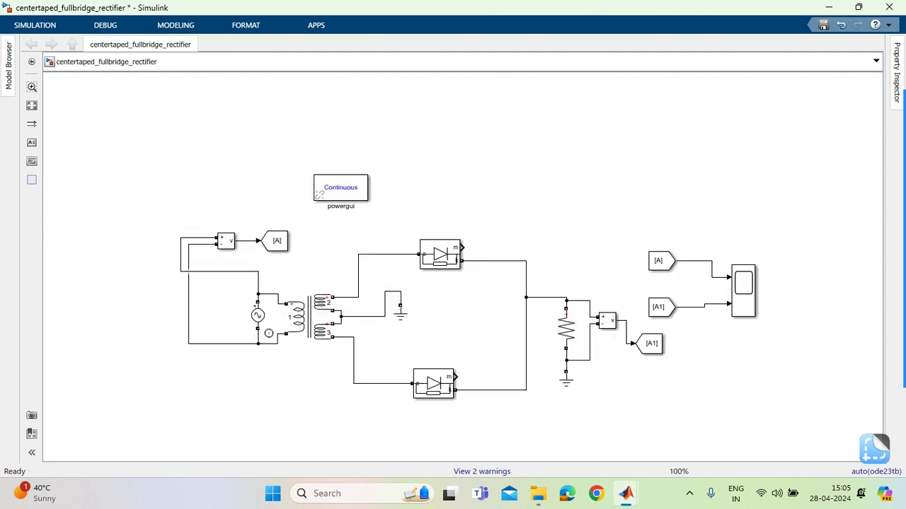
click(258, 317)
Step: In the Library Browser, open the Electrical Sources group of the Fundamental Blocks library
mouse_move(625, 493)
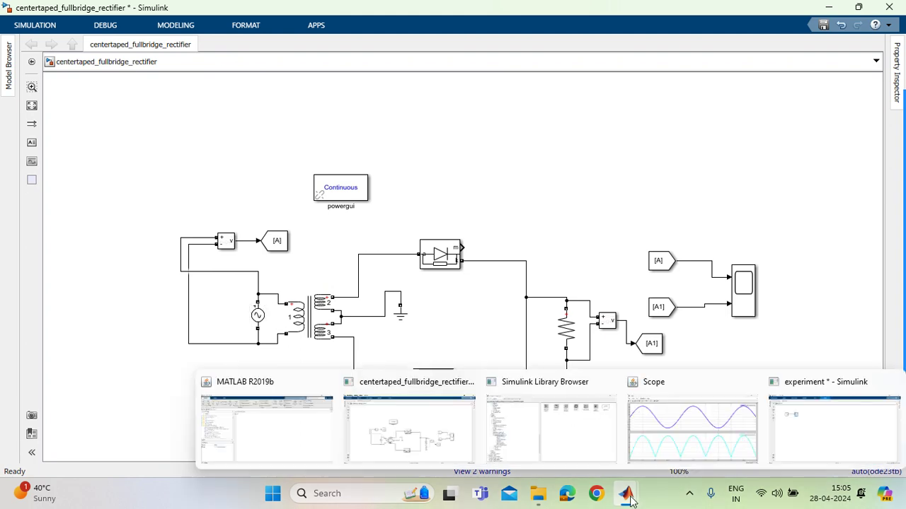
click(525, 444)
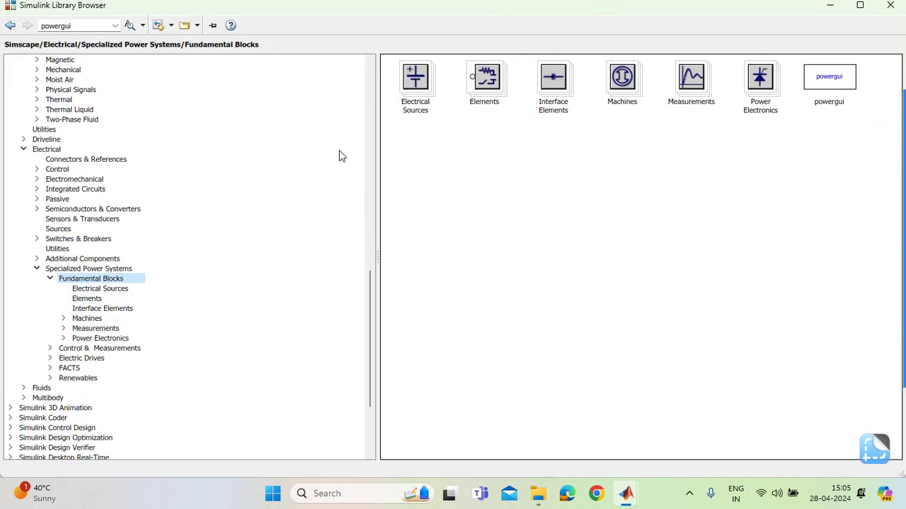
double_click(416, 71)
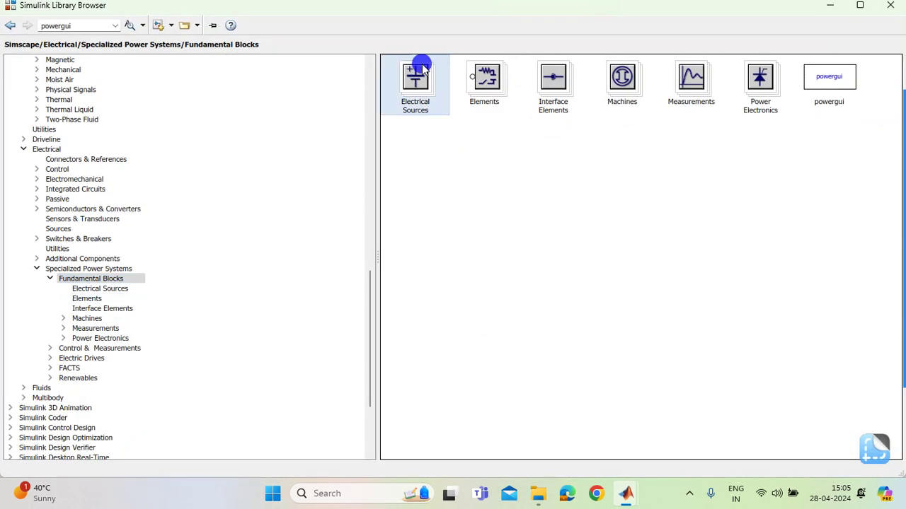
Step: Add an AC Voltage Source block to the centertaped_fullbridge_rectifier model and place it in the empty area above the circuit
right_click(506, 72)
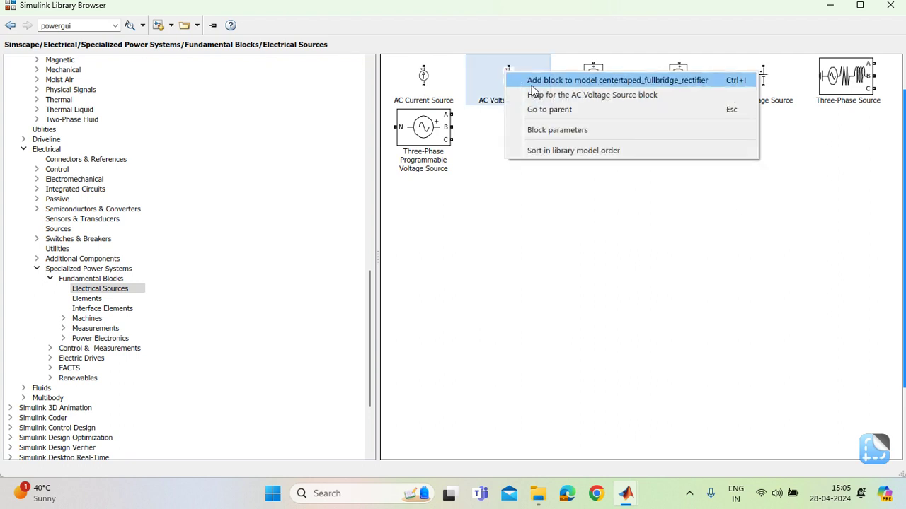
click(536, 81)
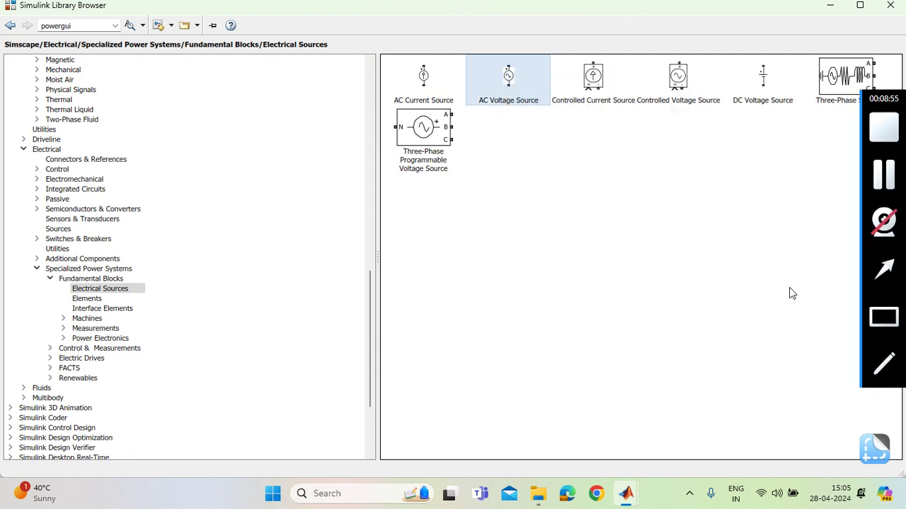
click(830, 5)
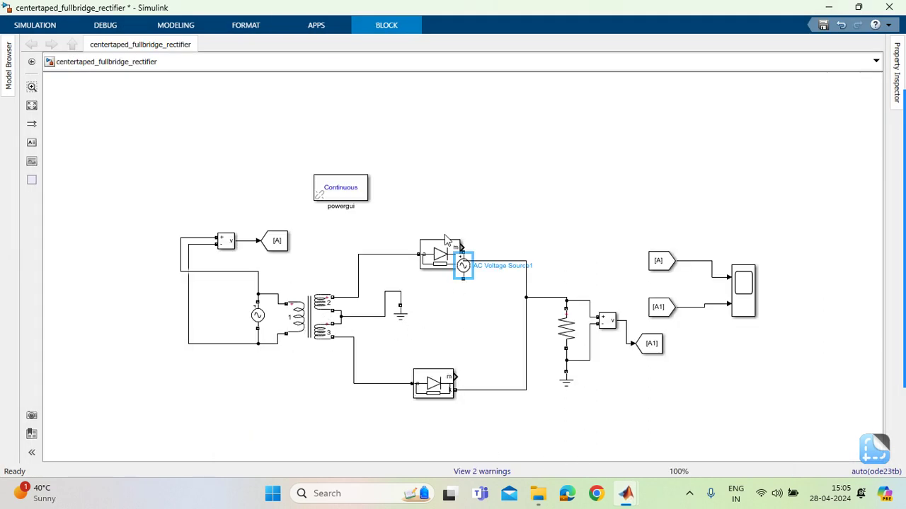
drag(465, 269, 584, 156)
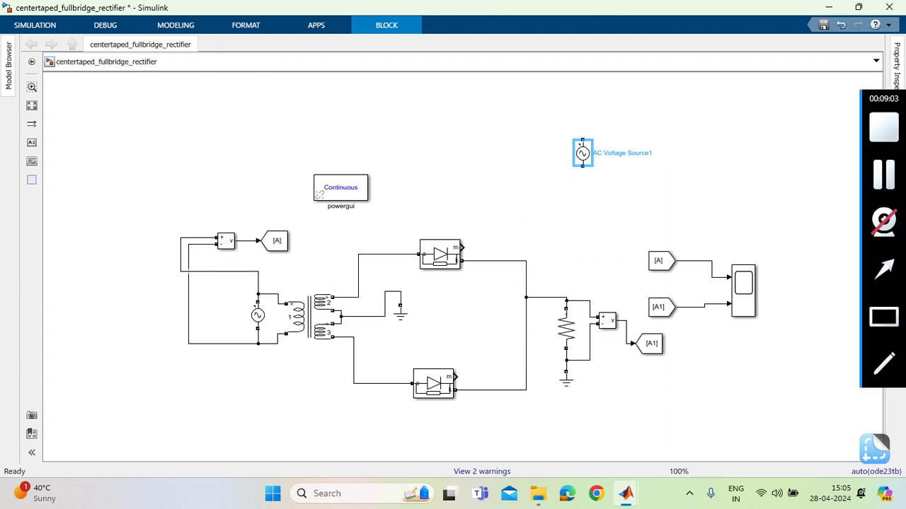
Step: Return to the Library Browser and add a Series RLC Branch from the Elements group to the rectifier model
click(831, 9)
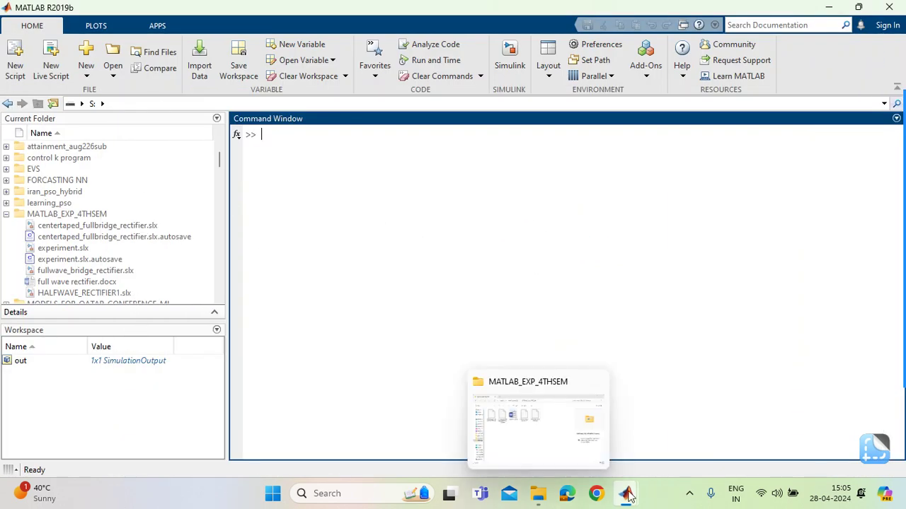
mouse_move(626, 496)
click(490, 417)
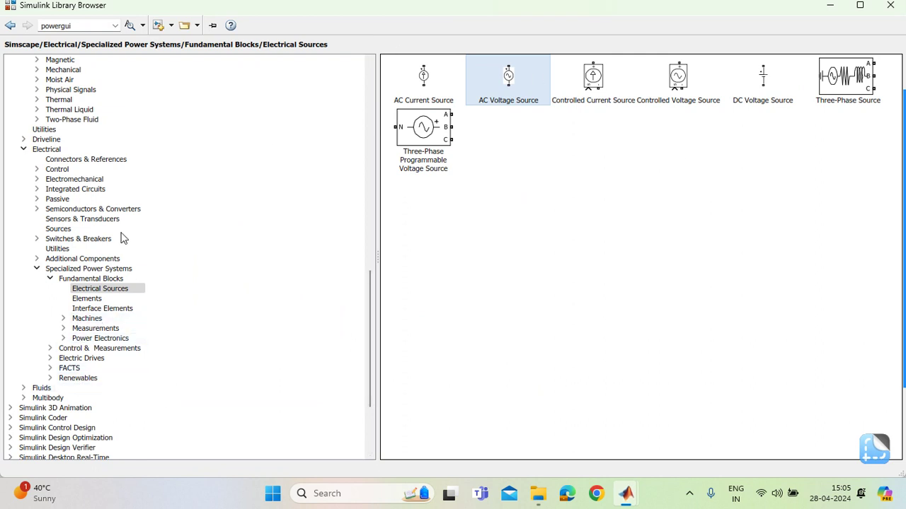
click(96, 299)
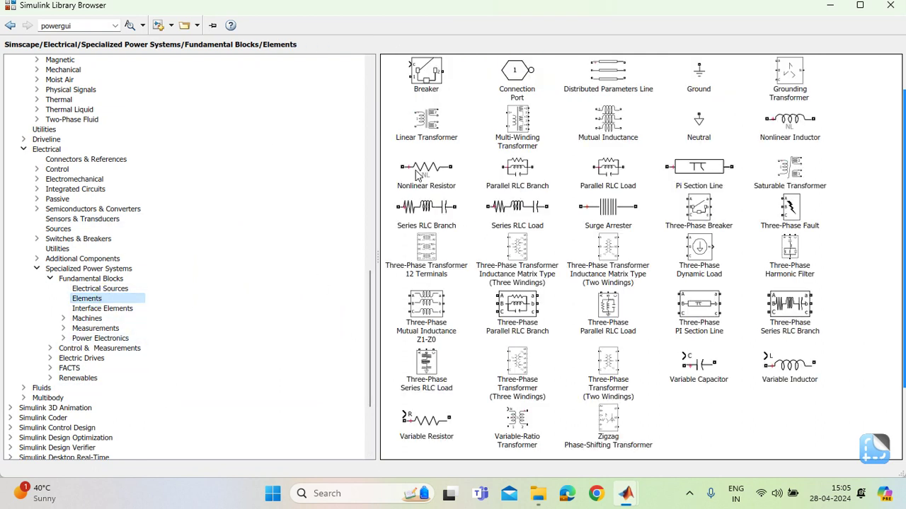
right_click(431, 215)
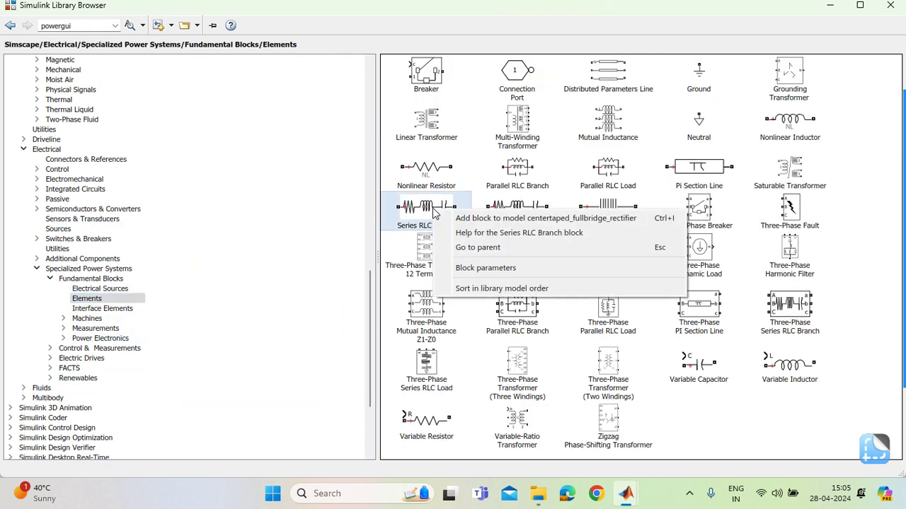
click(569, 220)
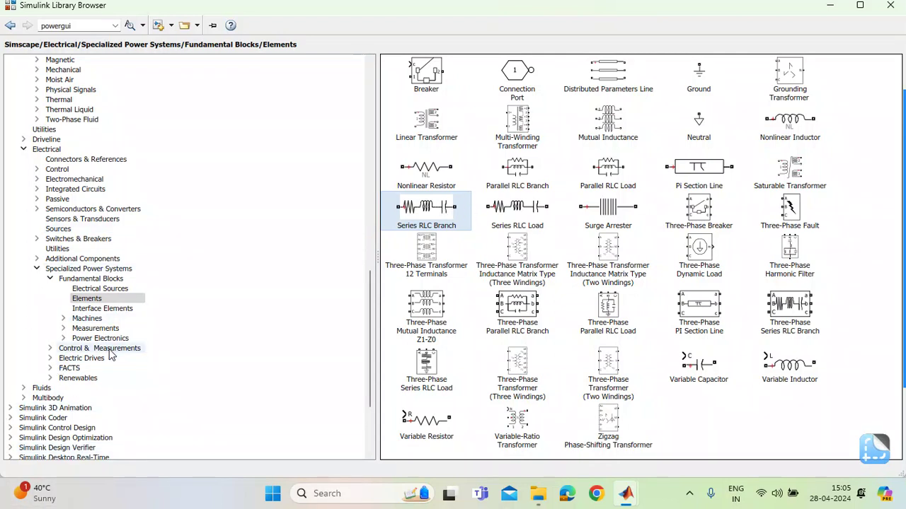
Step: Add a Voltage Measurement block from the Measurements group to the rectifier model
click(95, 328)
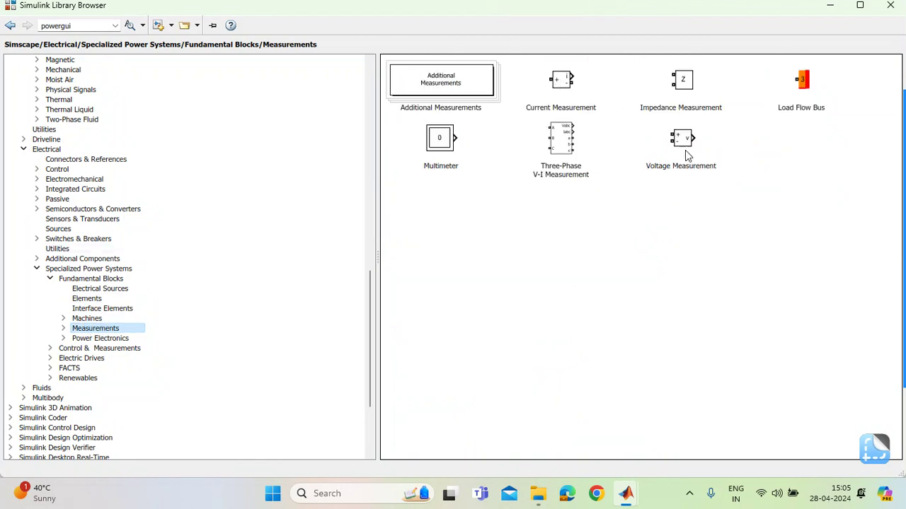
right_click(686, 141)
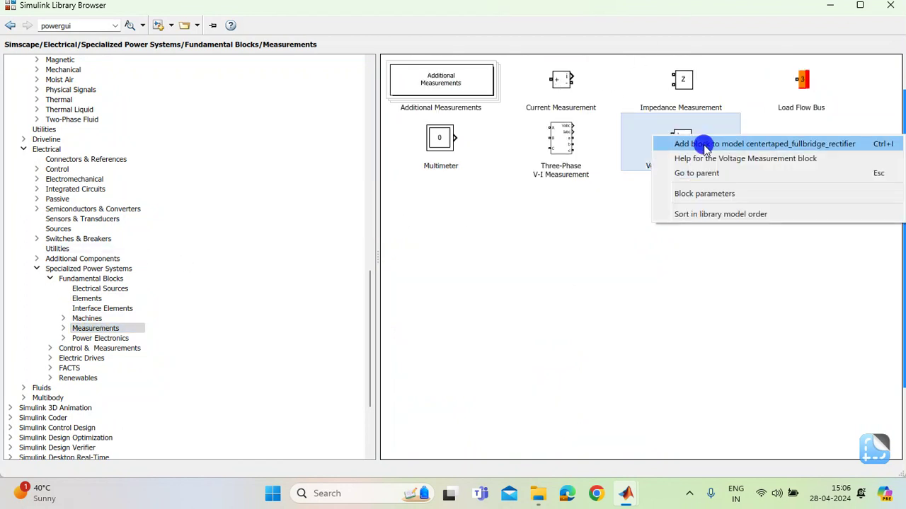
click(701, 141)
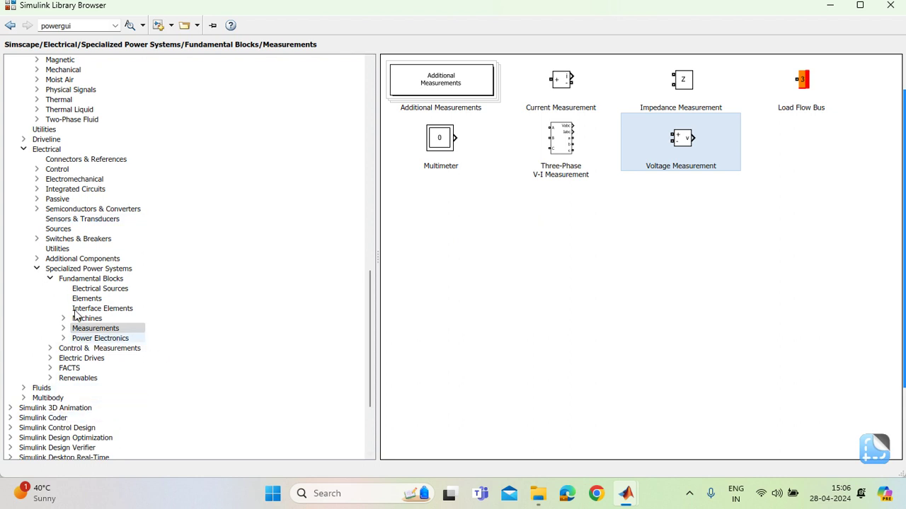
Step: Search the block library for "linear transfromed" and for "linear transfromer"
scroll(138, 312, up, 1)
scroll(138, 304, up, 1)
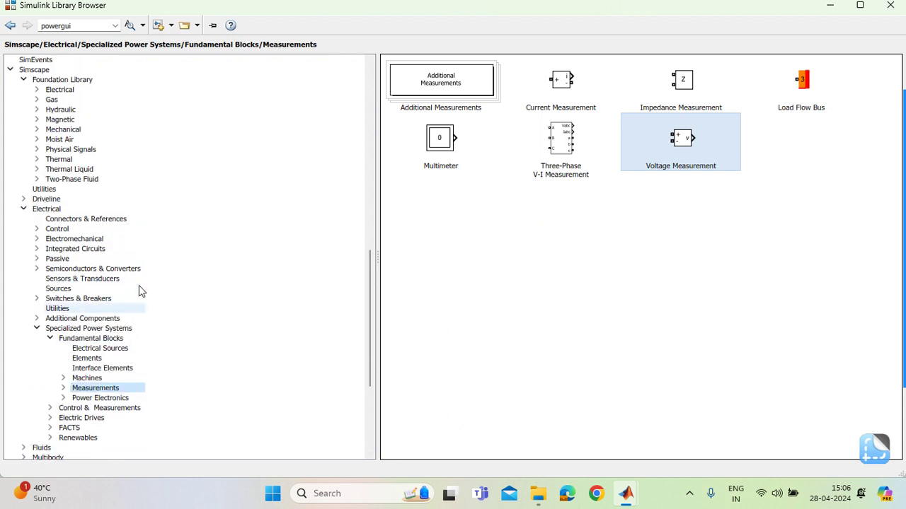
click(95, 24)
key(BackSpace)
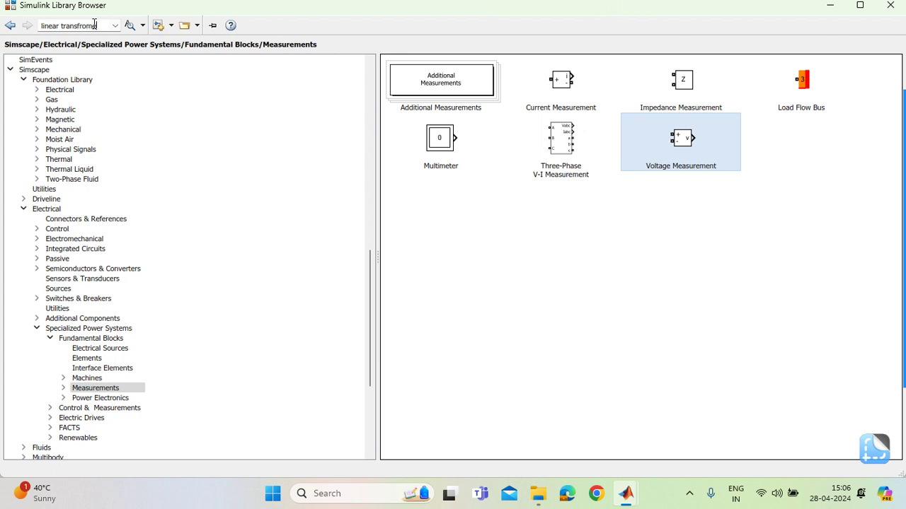
key(Return)
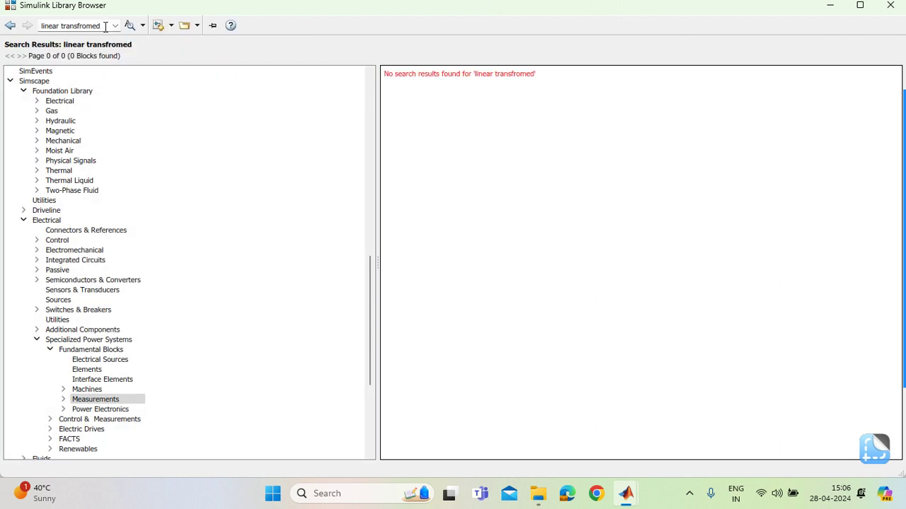
triple_click(105, 27)
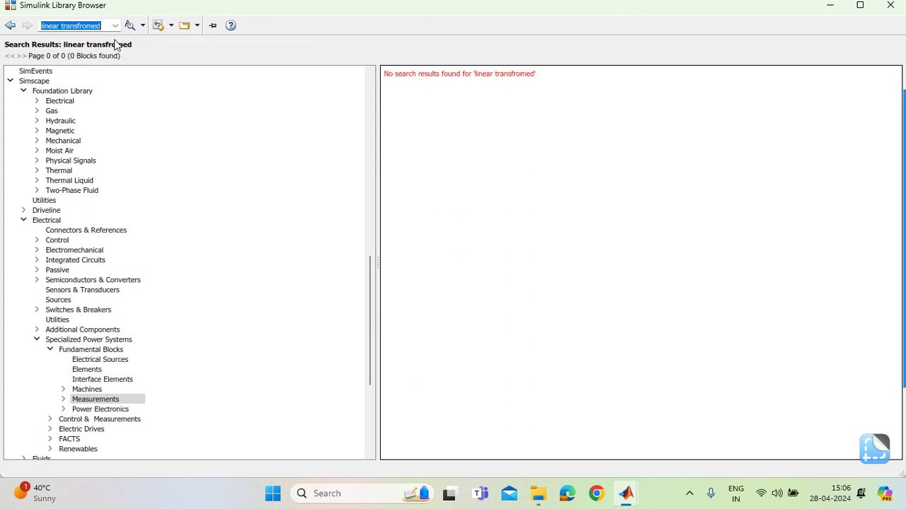
click(92, 25)
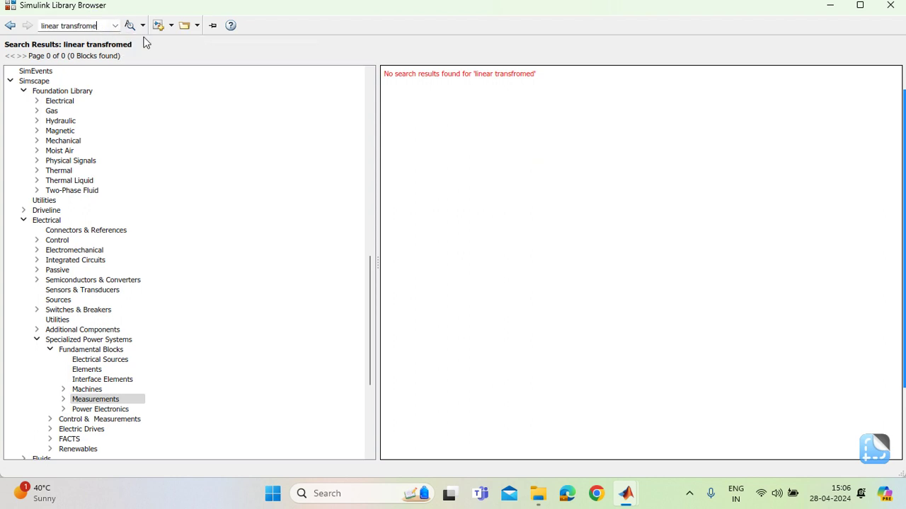
key(Return)
click(104, 26)
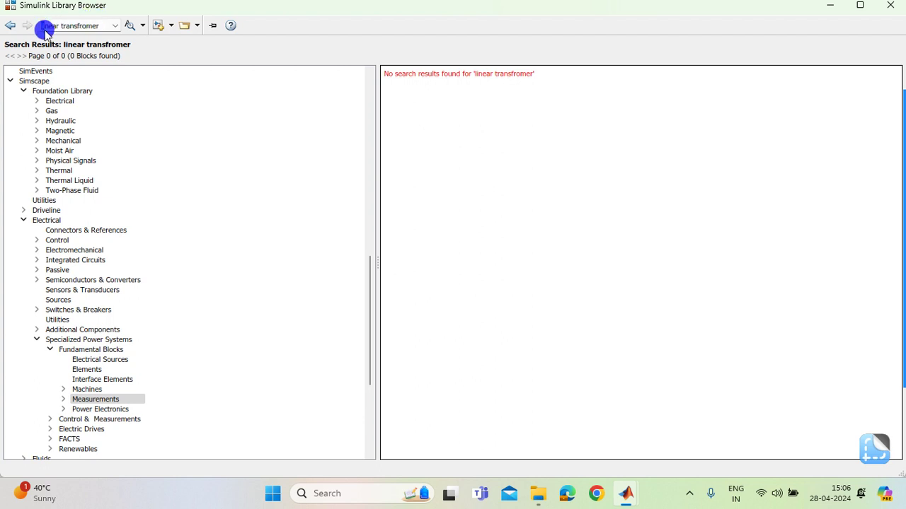
Step: Add a Diode block from the Power Electronics group of the Fundamental Blocks library to the rectifier model
click(194, 309)
scroll(117, 327, down, 1)
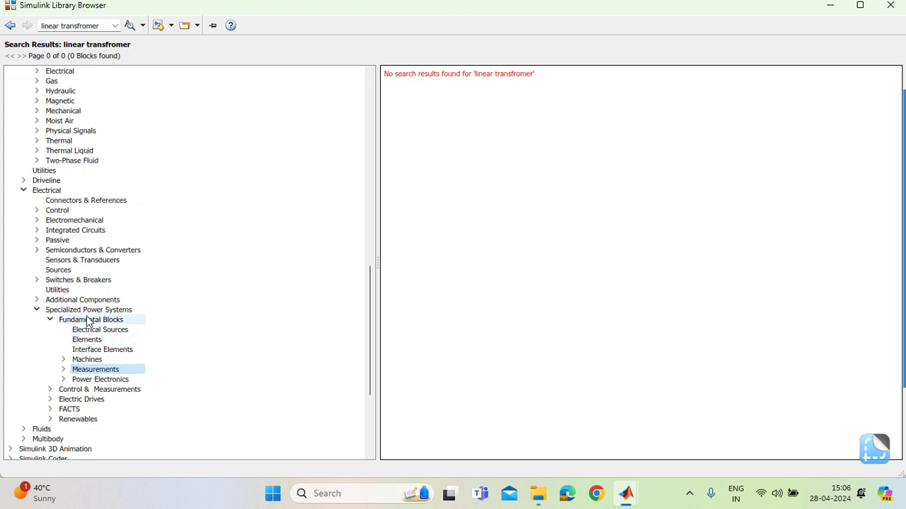
click(91, 339)
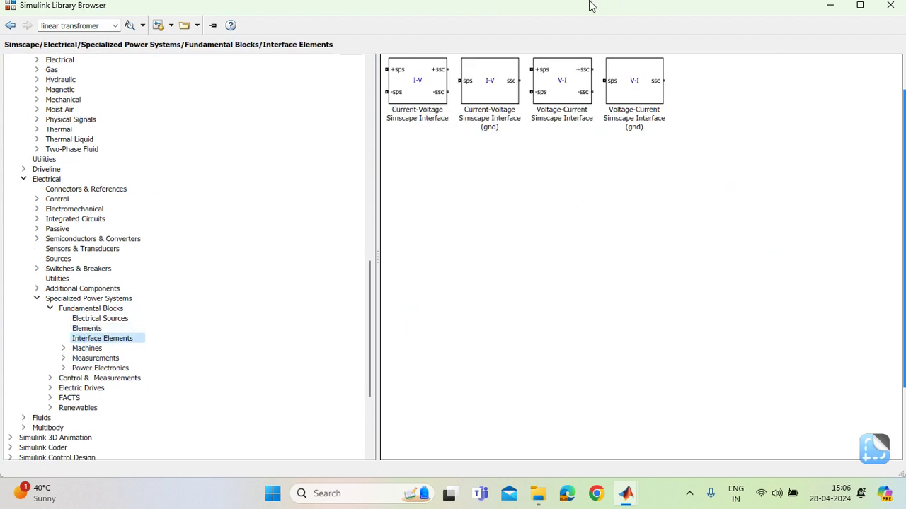
click(94, 370)
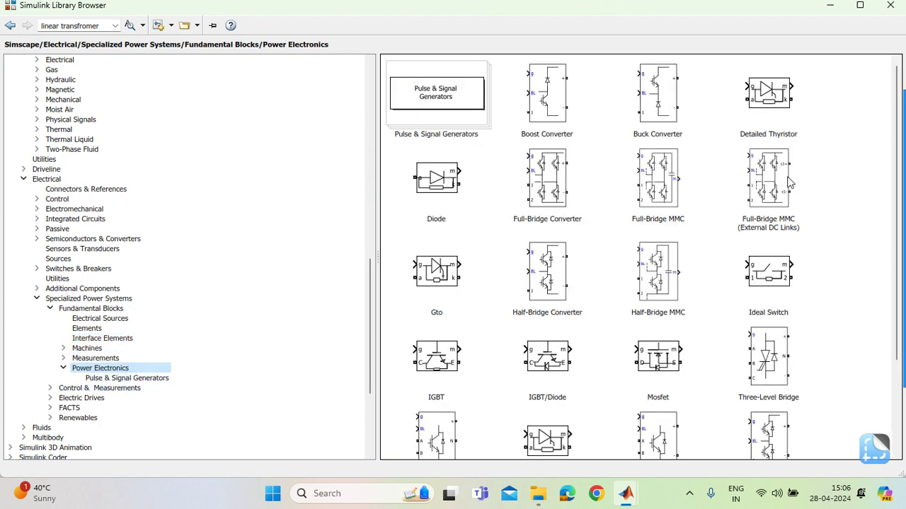
scroll(697, 241, down, 2)
scroll(641, 245, up, 2)
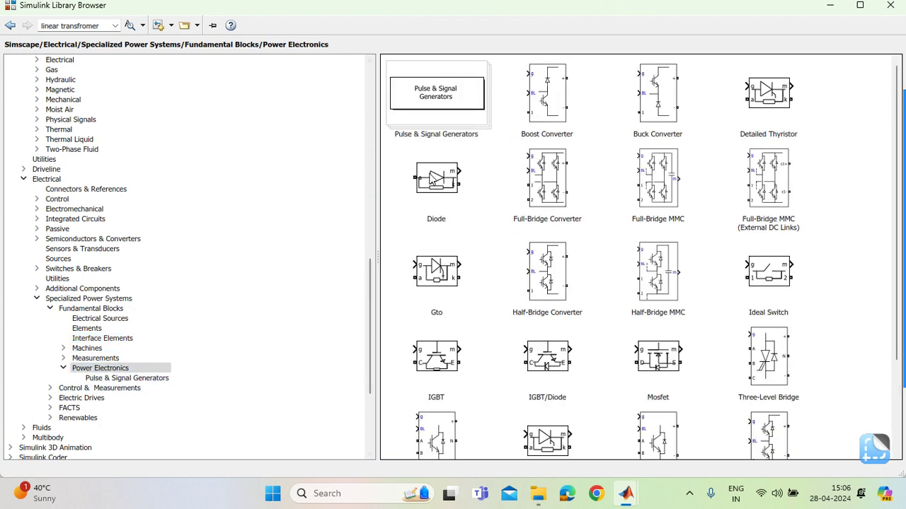
right_click(444, 183)
click(462, 186)
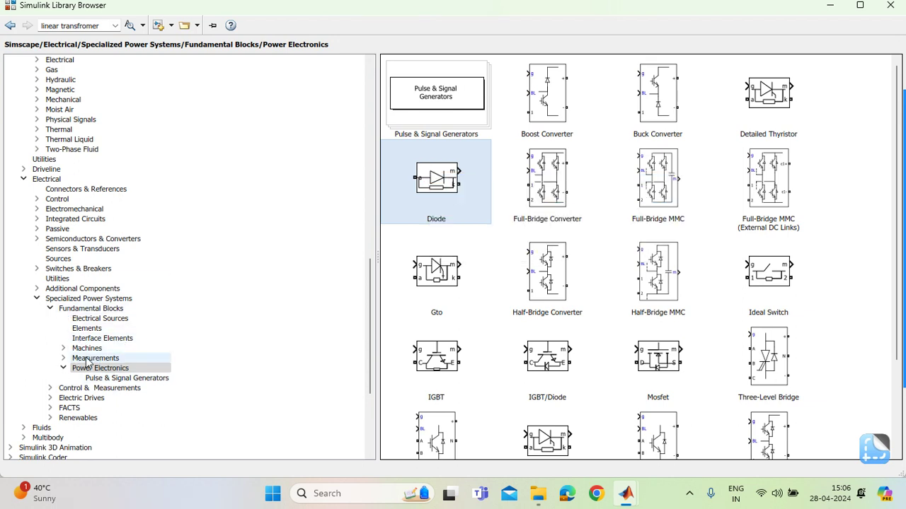
Step: Look through the Machines group of the Fundamental Blocks library
click(164, 347)
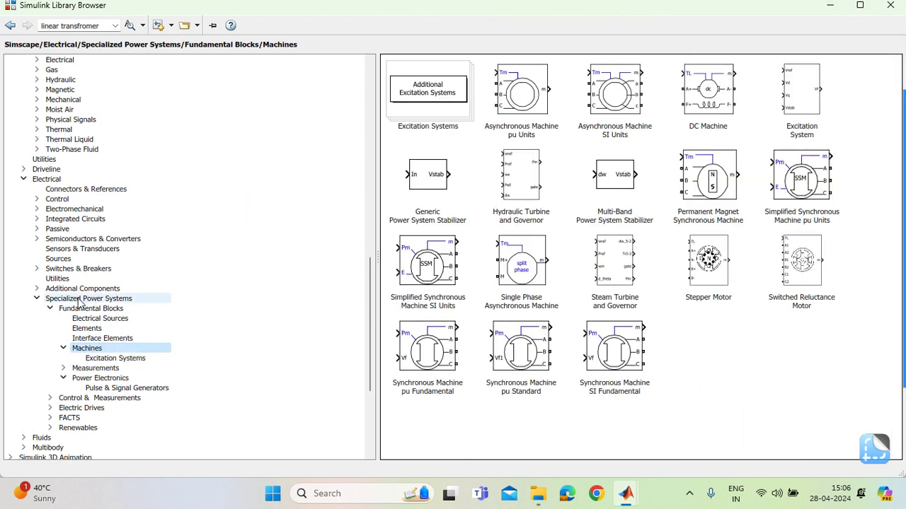
scroll(99, 318, down, 2)
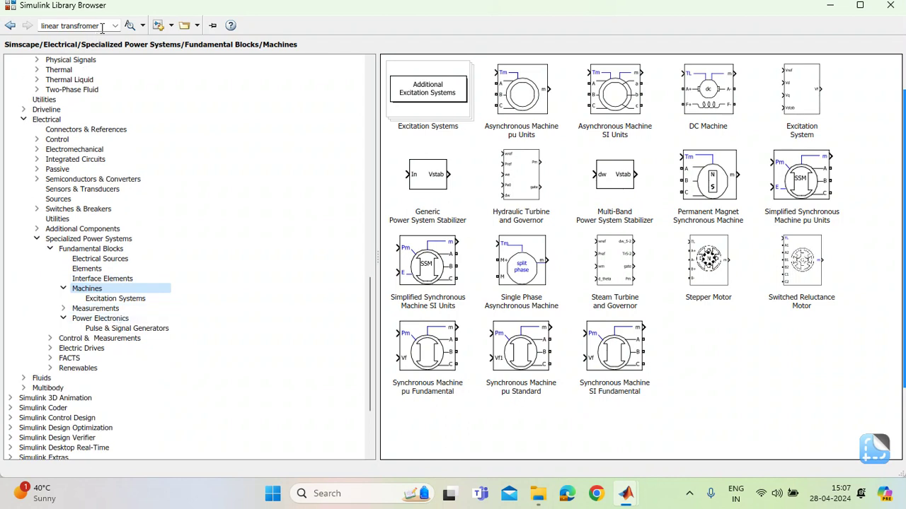
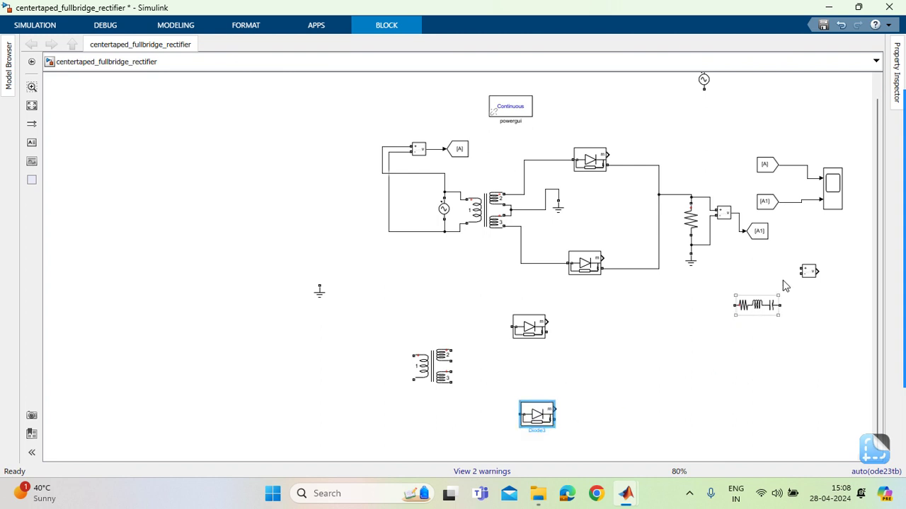
Step: Make the new Series RLC Branch an R branch of 100 ohms and stand it vertically beside the unconnected diodes
drag(754, 307, 666, 368)
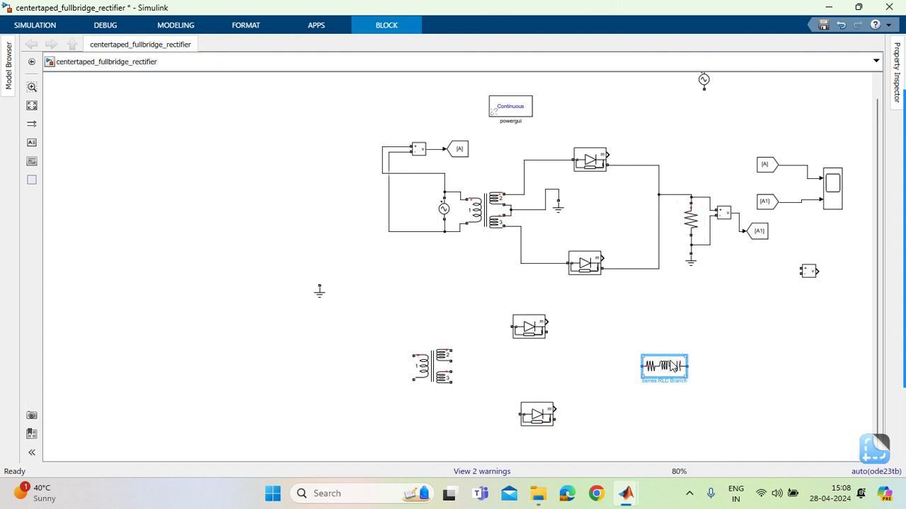
double_click(665, 368)
click(489, 240)
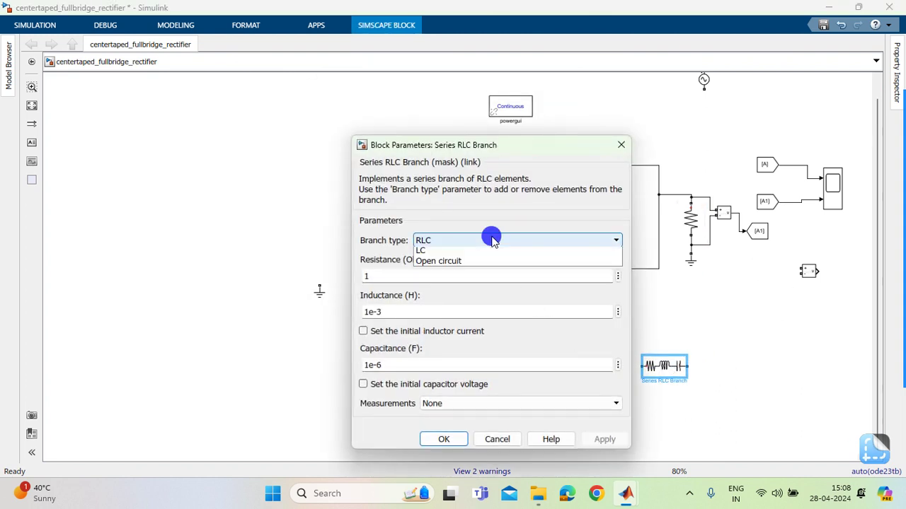
click(390, 267)
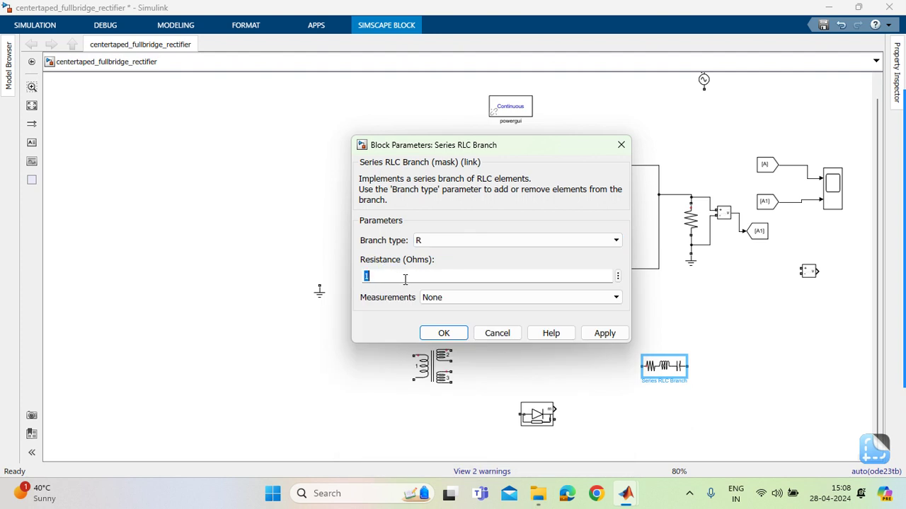
click(405, 279)
text(00)
click(442, 333)
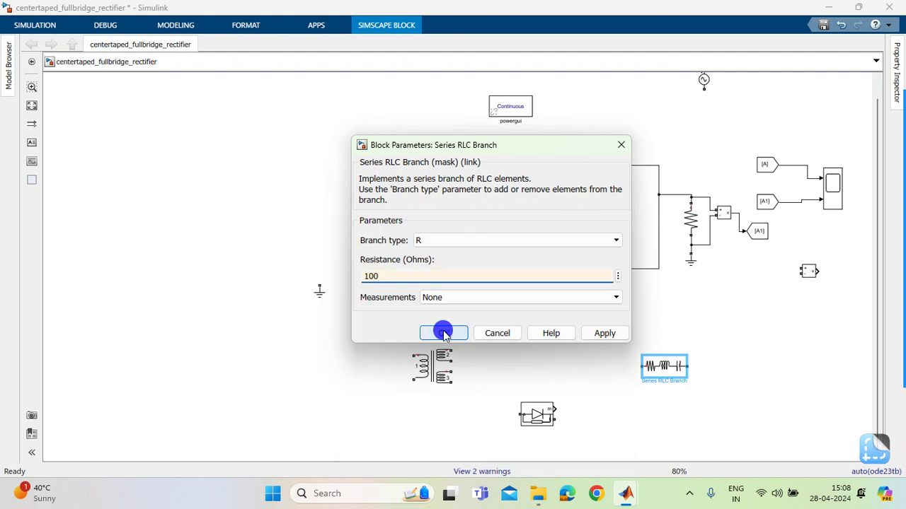
key(ctrl+r)
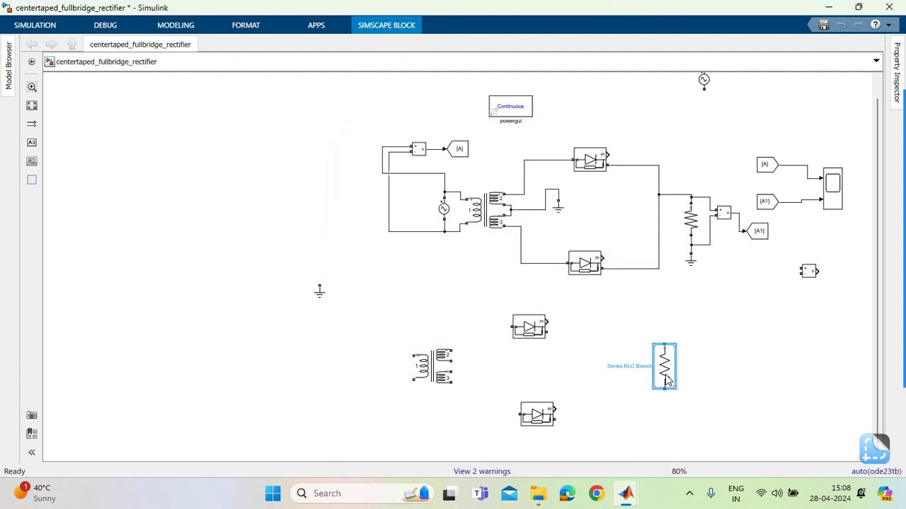
drag(667, 379, 658, 376)
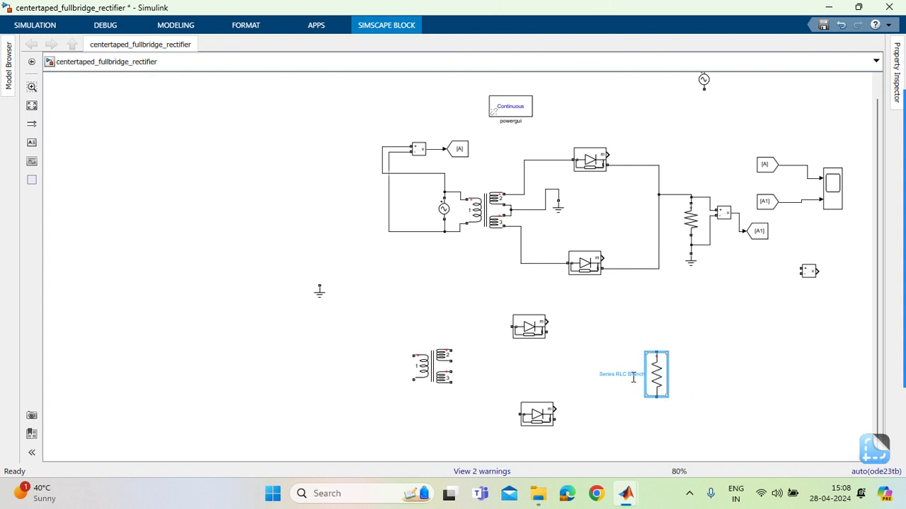
click(632, 375)
right_click(657, 379)
mouse_move(750, 256)
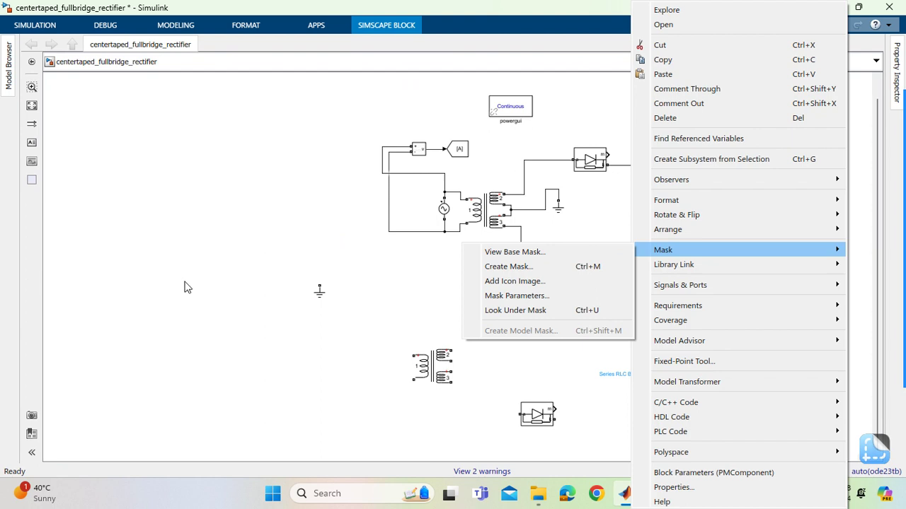
click(260, 221)
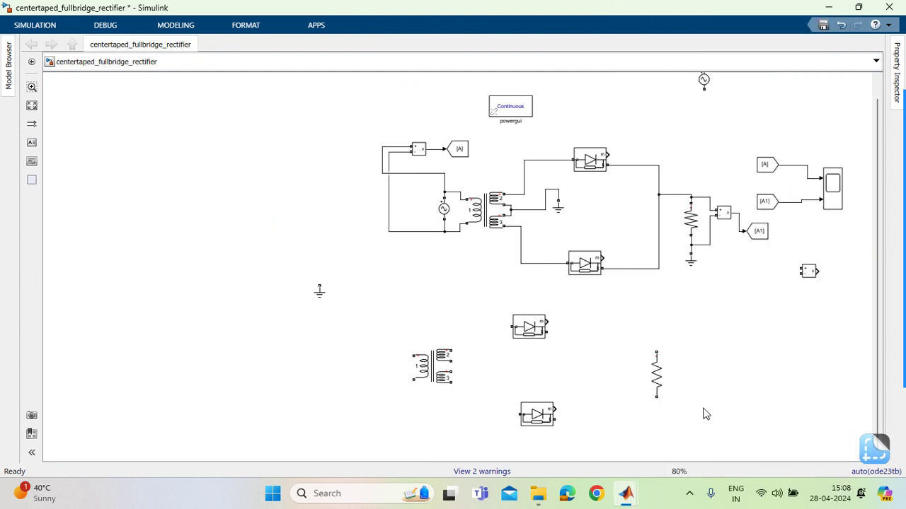
right_click(644, 373)
click(655, 378)
right_click(657, 382)
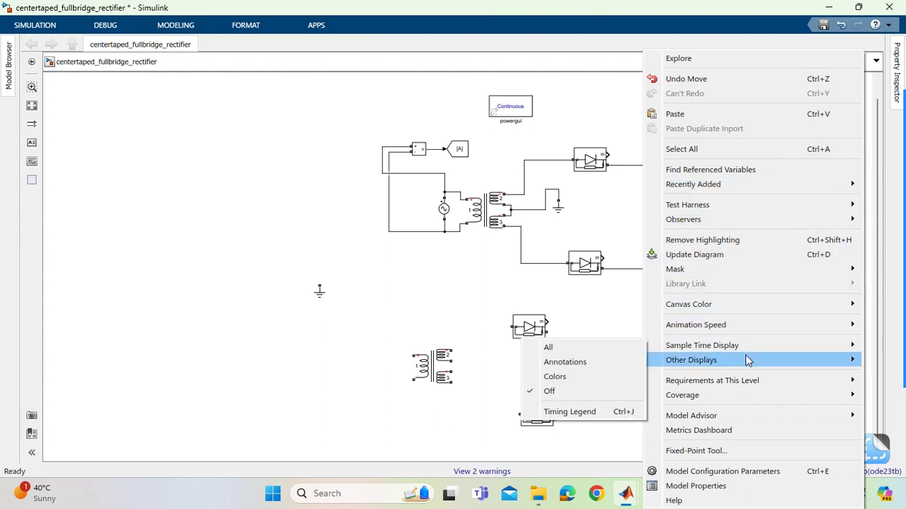
Step: Align the lower unconnected diode directly beneath the upper one and draw a wire out from the unconnected resistor's upper terminal
mouse_move(744, 366)
click(559, 342)
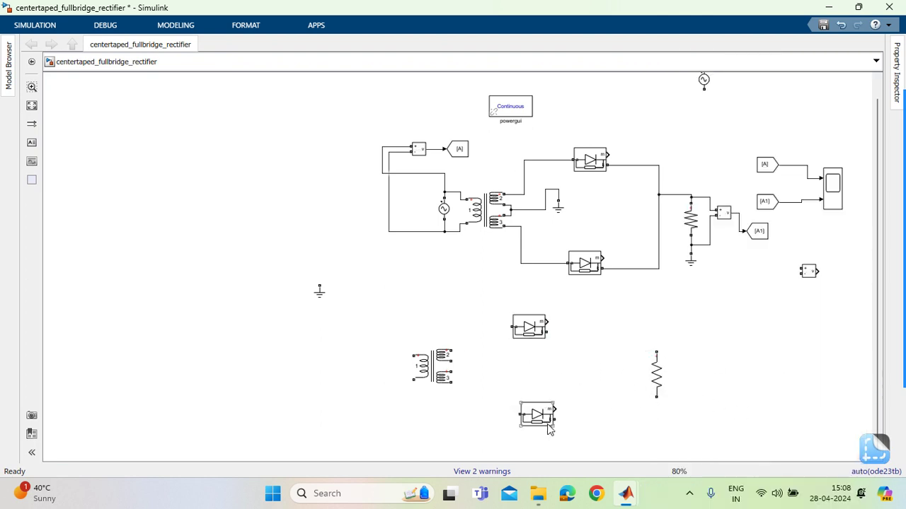
drag(538, 418, 531, 409)
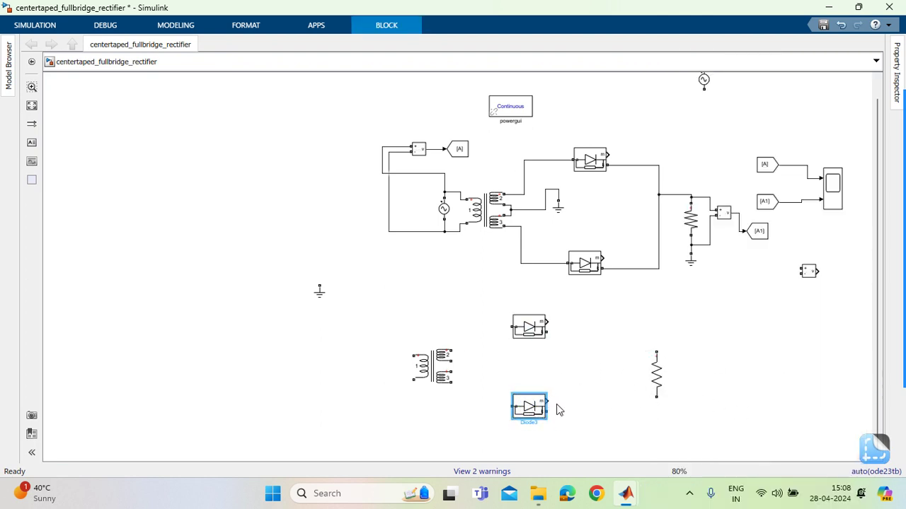
drag(656, 351, 616, 338)
click(686, 375)
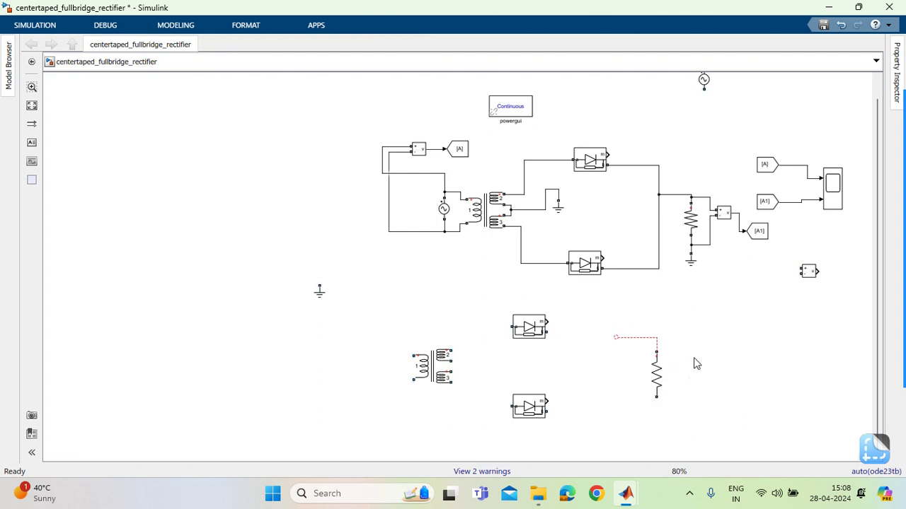
Step: Wire the two new diodes' outputs together, their inputs to the transformer's outer secondary terminals, and the inner secondary terminals to each other
mouse_move(549, 329)
mouse_down()
mouse_move(587, 375)
mouse_move(583, 407)
mouse_move(547, 412)
mouse_up()
mouse_move(507, 326)
mouse_down()
mouse_move(460, 328)
mouse_move(443, 339)
mouse_move(450, 351)
mouse_up()
mouse_move(450, 385)
mouse_down()
mouse_move(449, 376)
mouse_move(504, 399)
mouse_move(455, 368)
mouse_up()
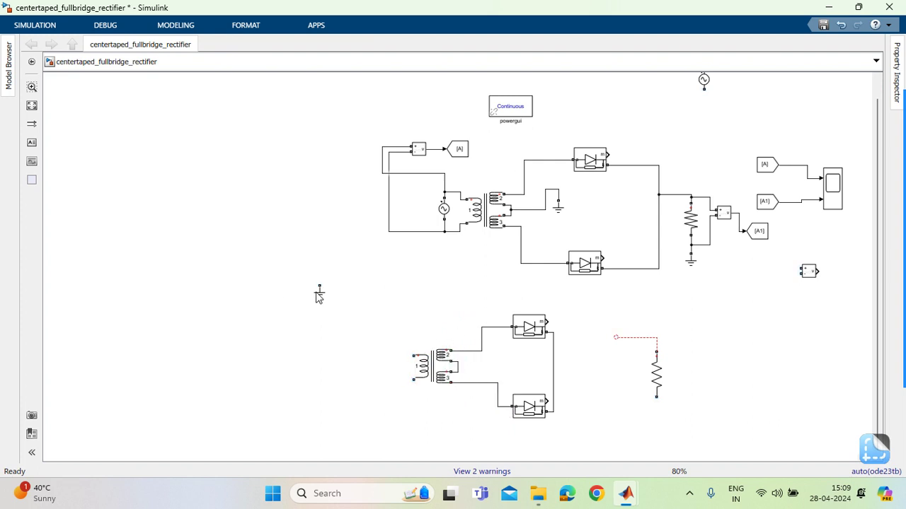
Step: Place the loose Ground block between the new diodes and put a copy of it directly under the new resistor, connected to its lower terminal
drag(317, 297, 505, 364)
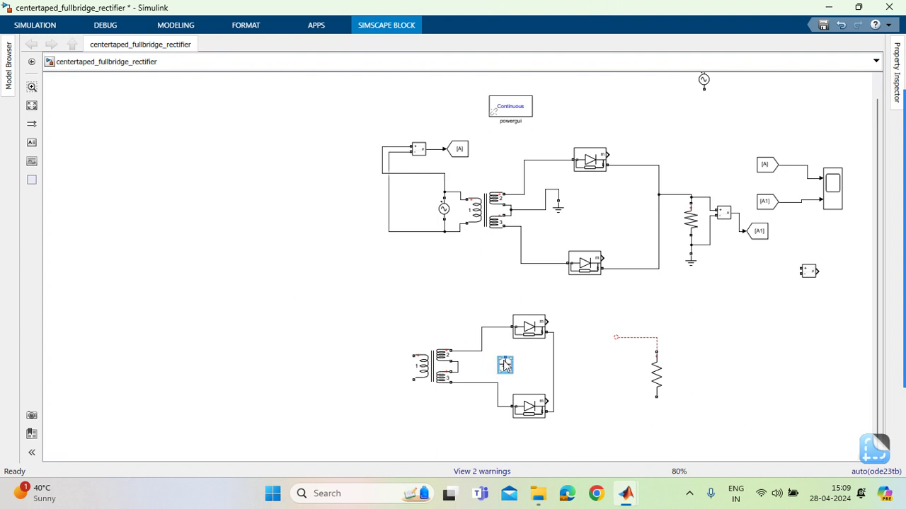
double_click(504, 364)
click(607, 384)
drag(505, 364, 654, 428)
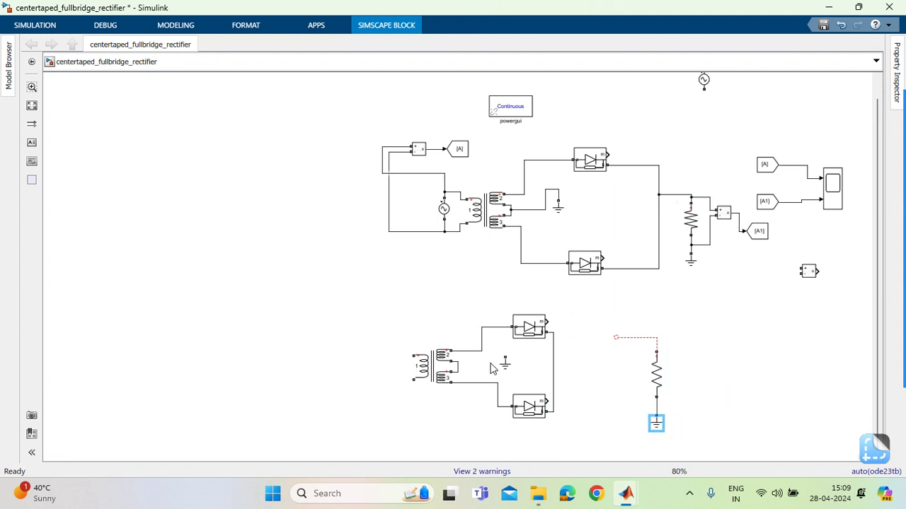
Step: Connect the Ground between the new diodes to the transformer's centre tap and position it close to the tap
drag(506, 360, 508, 379)
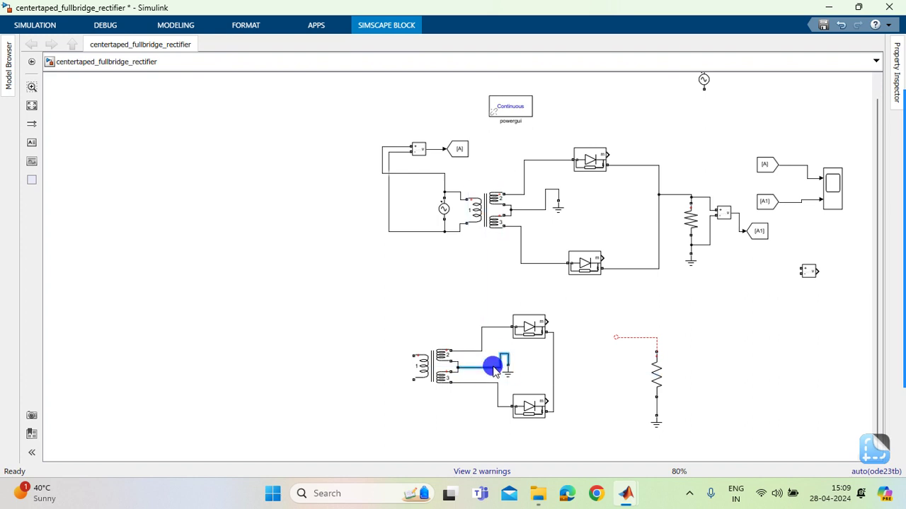
click(510, 366)
mouse_move(511, 377)
mouse_down()
mouse_move(508, 361)
mouse_move(489, 370)
mouse_move(496, 371)
mouse_up()
click(472, 263)
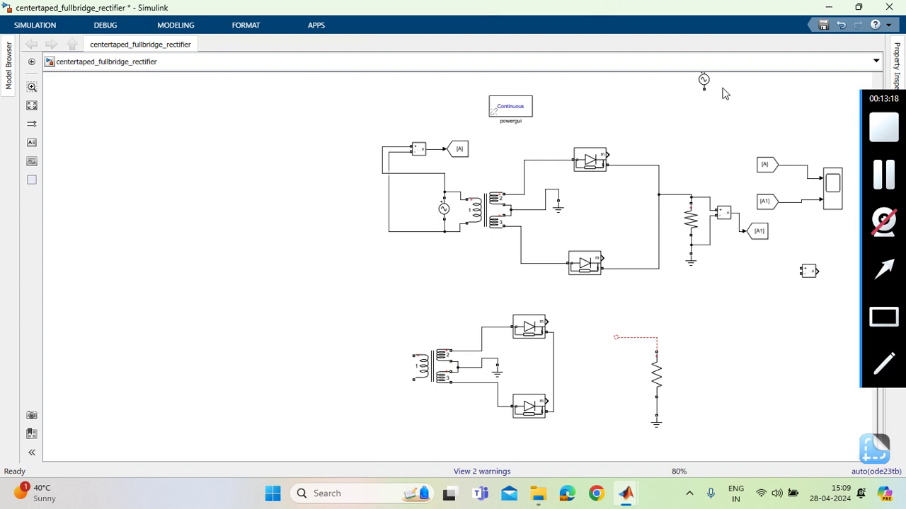
Step: Connect the spare AC voltage source across the new transformer's primary and place voltage measurement blocks beside the resistor and above the source
drag(703, 80, 322, 385)
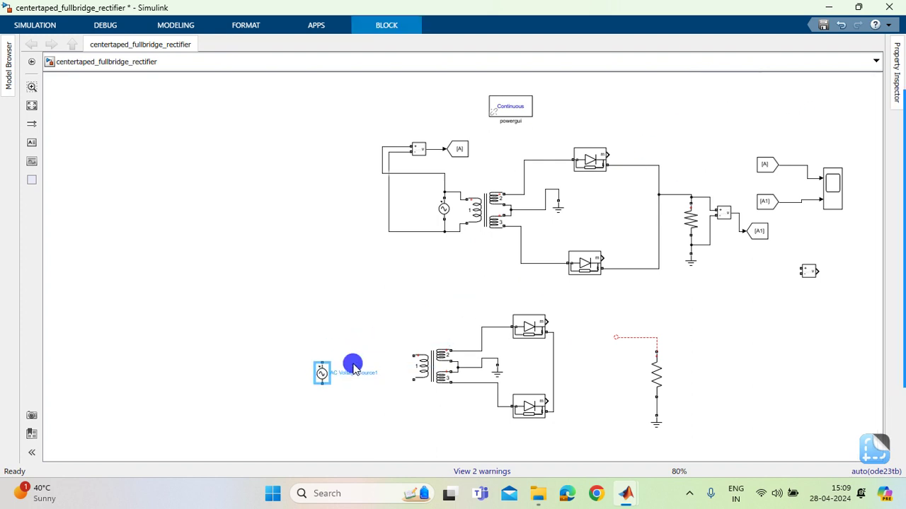
drag(414, 356, 322, 360)
drag(413, 380, 358, 365)
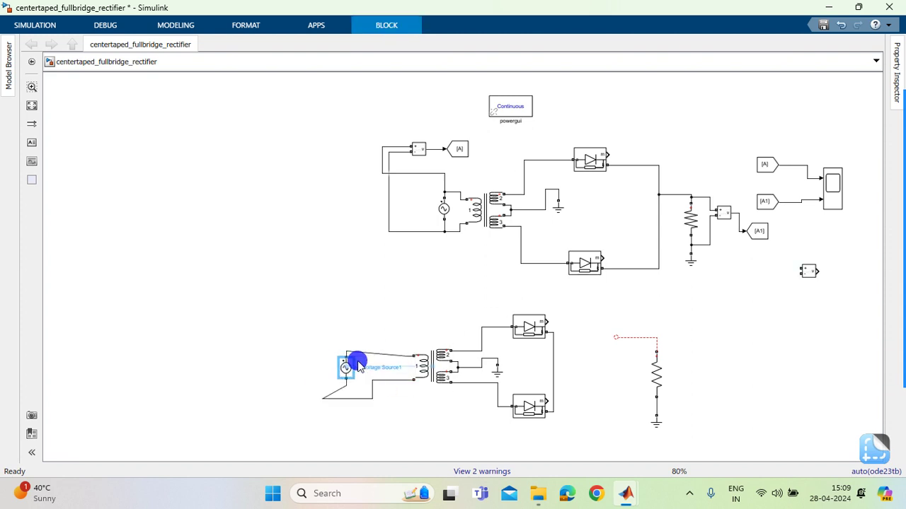
click(400, 332)
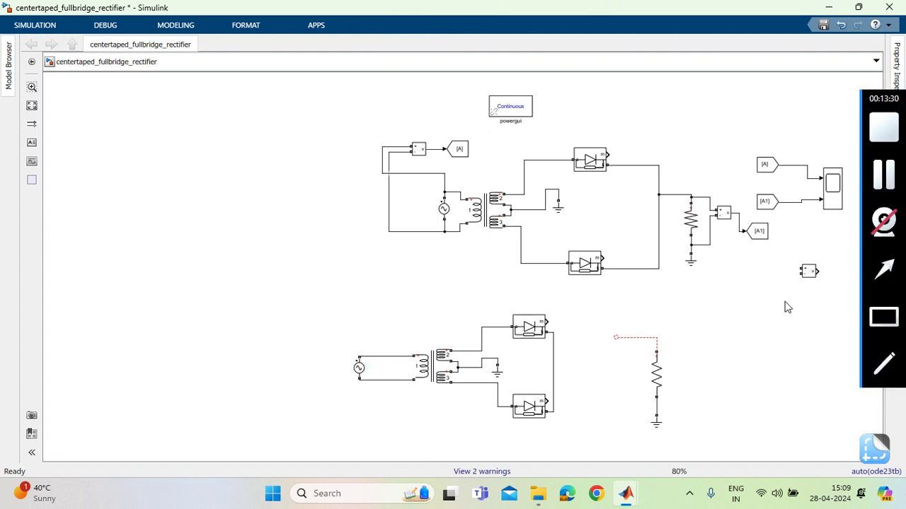
drag(809, 271, 697, 374)
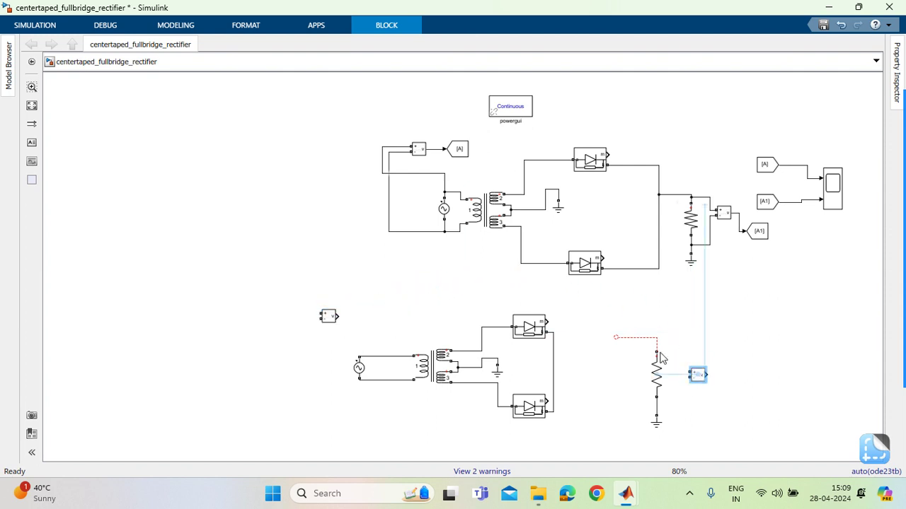
Step: Try to join the resistor's loose wire to the line between the two diode outputs, and delete that wire
mouse_move(615, 349)
mouse_down()
mouse_move(607, 333)
mouse_move(556, 366)
mouse_up()
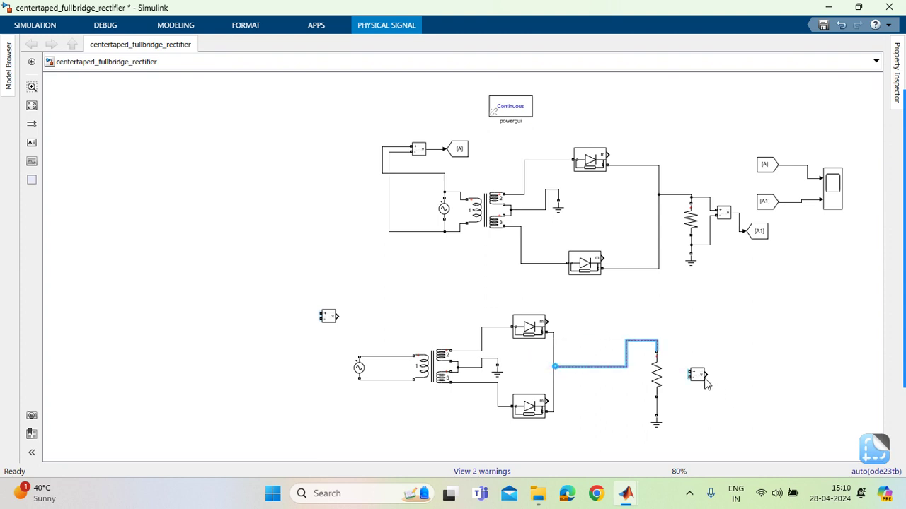
click(705, 318)
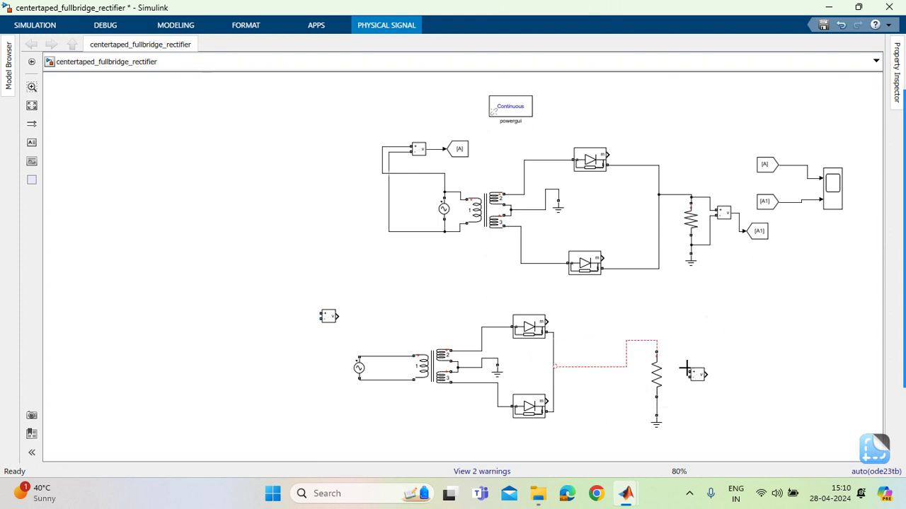
click(626, 350)
click(554, 368)
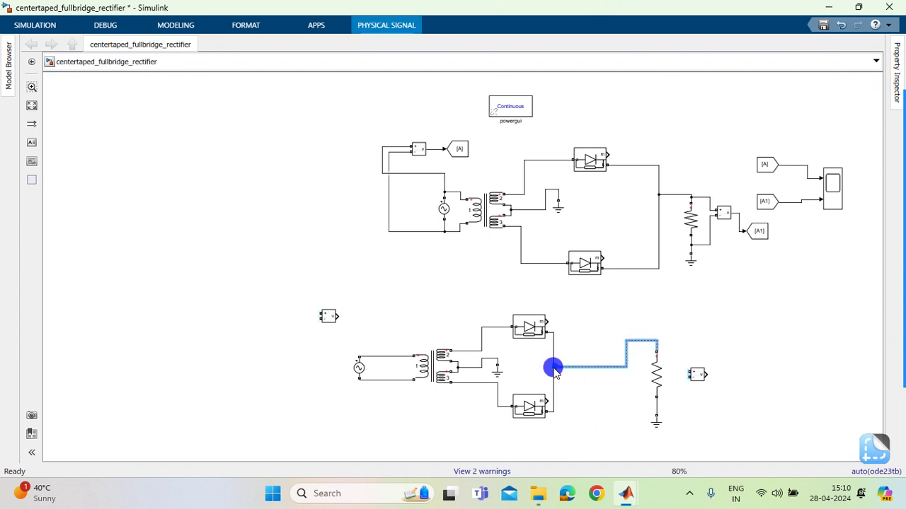
mouse_move(552, 371)
mouse_down()
mouse_move(553, 347)
mouse_move(573, 329)
mouse_move(578, 367)
mouse_move(548, 365)
mouse_move(573, 324)
mouse_move(592, 351)
mouse_move(546, 370)
mouse_move(556, 345)
mouse_move(500, 342)
mouse_up()
click(577, 366)
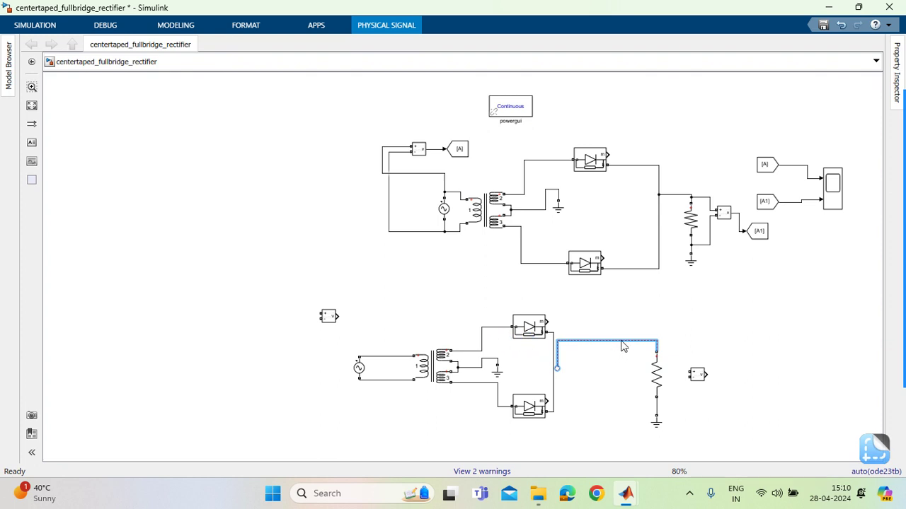
key(Delete)
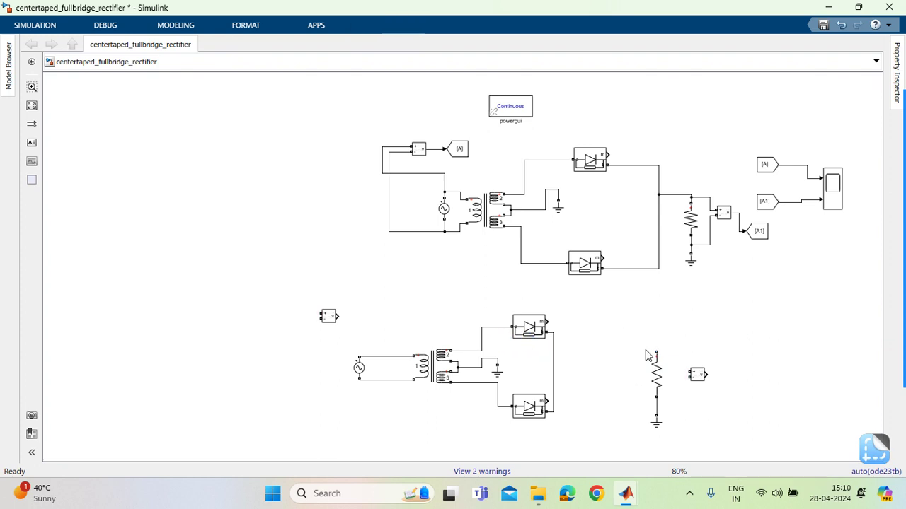
Step: Move the resistor closer to the new diodes, wire it to their common output line, and place its Ground directly underneath
drag(651, 371, 605, 394)
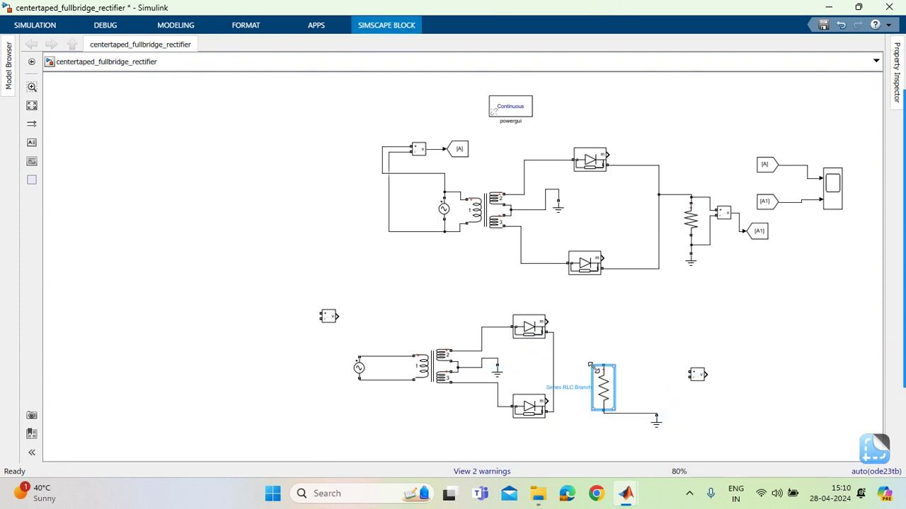
mouse_move(603, 361)
mouse_down()
mouse_move(538, 339)
mouse_move(546, 332)
mouse_move(542, 352)
mouse_up()
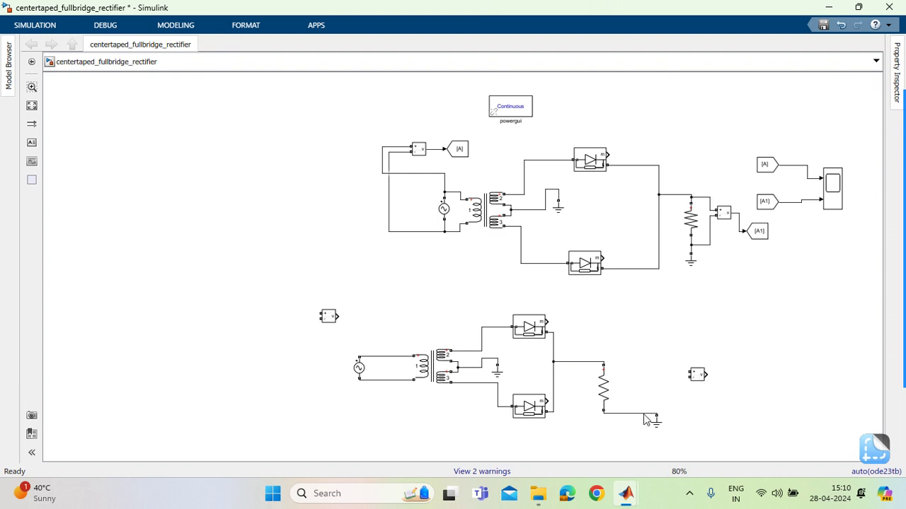
drag(656, 427, 599, 431)
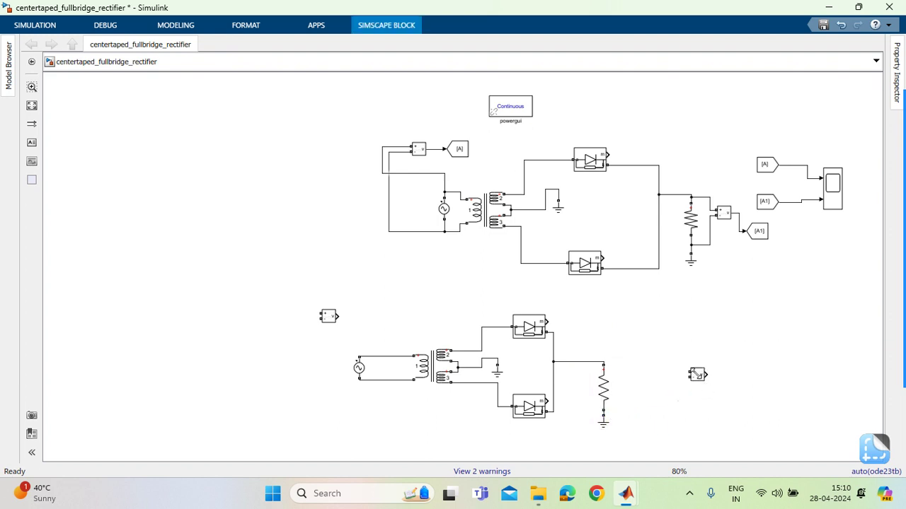
Step: Connect the voltage measurement block across the new load resistor, shifting the resistor's Ground down to make room
mouse_move(697, 374)
mouse_down()
mouse_move(633, 387)
mouse_move(617, 368)
mouse_move(638, 381)
mouse_move(591, 354)
mouse_move(577, 355)
mouse_move(581, 362)
mouse_up()
mouse_move(635, 387)
mouse_down()
mouse_move(606, 417)
mouse_move(594, 414)
mouse_move(600, 403)
mouse_move(600, 422)
mouse_move(605, 406)
mouse_move(580, 412)
mouse_move(612, 375)
mouse_move(589, 386)
mouse_move(603, 407)
mouse_move(601, 443)
mouse_up()
click(601, 399)
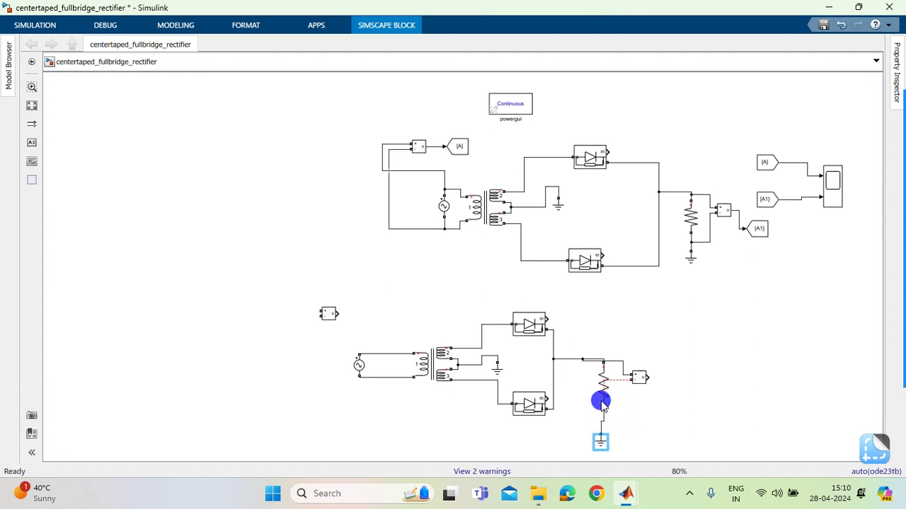
drag(591, 391, 595, 412)
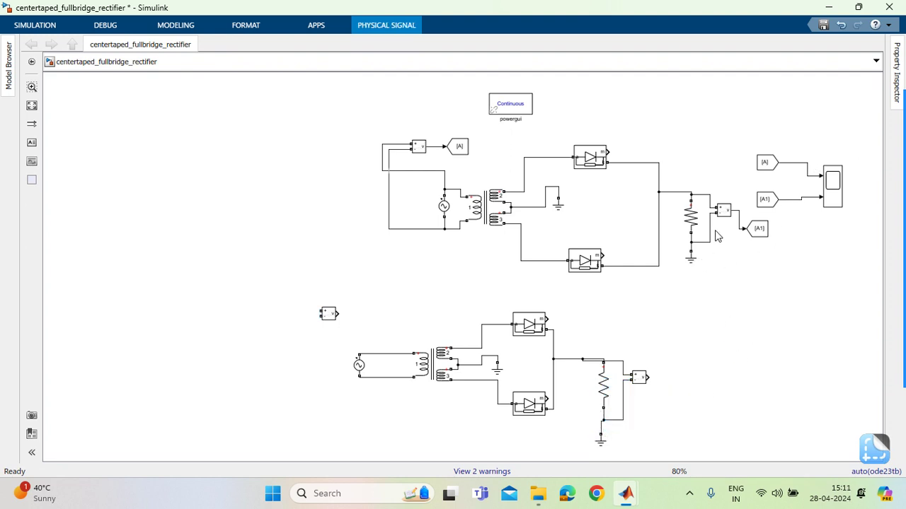
click(576, 340)
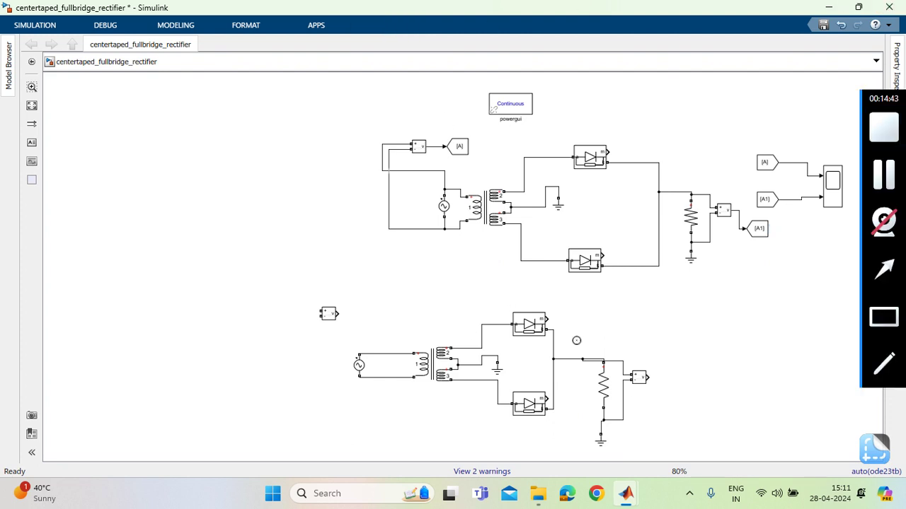
Step: Move the other voltage measurement block above the primary side and connect it across the AC source of the new circuit
drag(332, 316, 379, 352)
click(392, 326)
key(Delete)
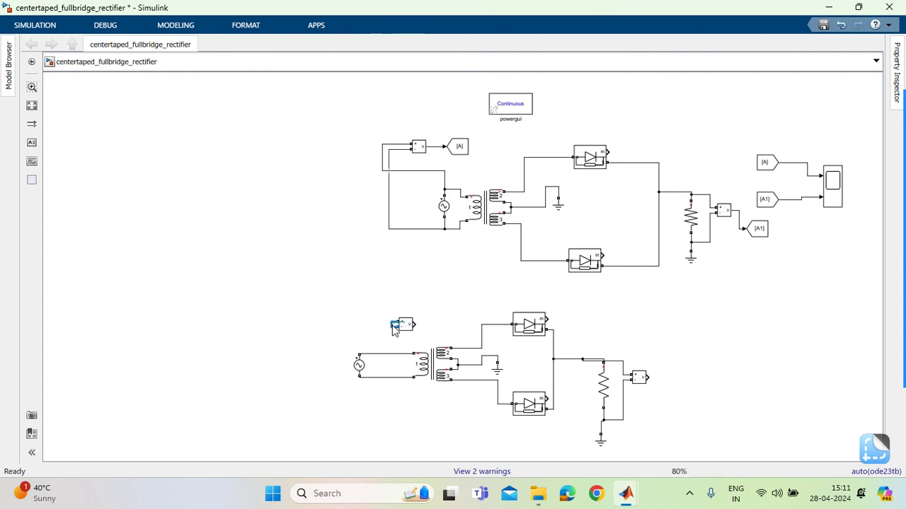
click(388, 377)
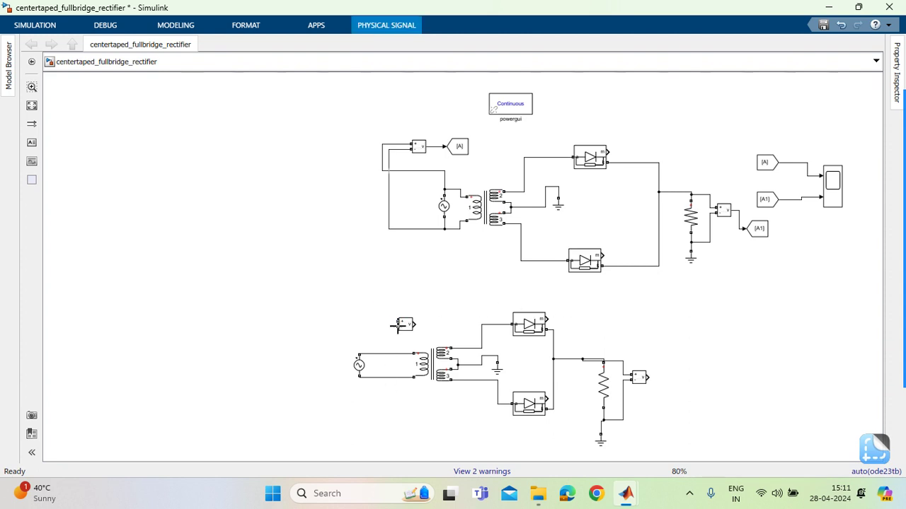
drag(397, 322, 371, 382)
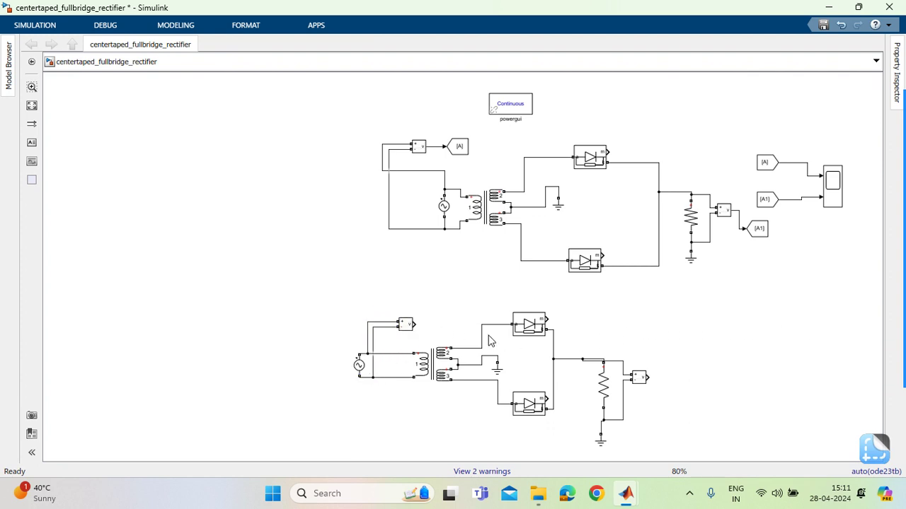
Step: Search the block library for "goto" and add the Simulink Goto block to the centertaped_fullbridge_rectifier model
click(455, 149)
mouse_move(627, 501)
click(561, 441)
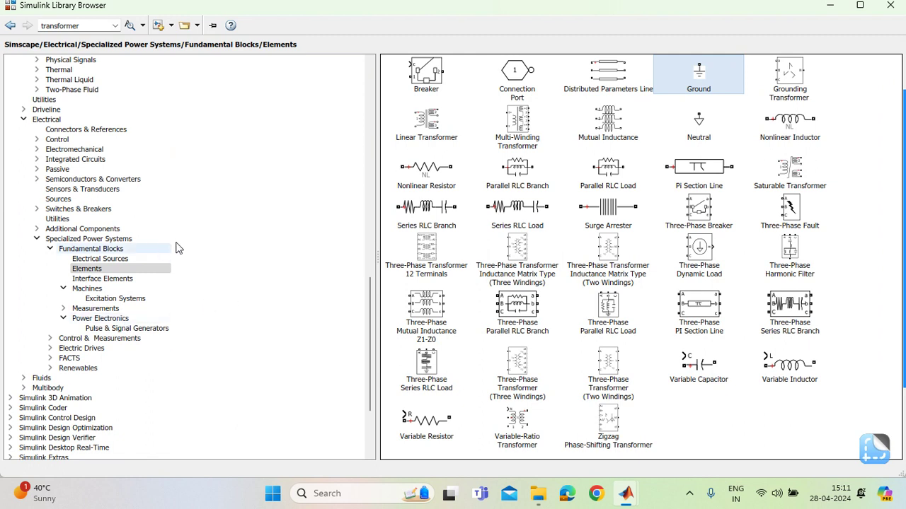
double_click(83, 26)
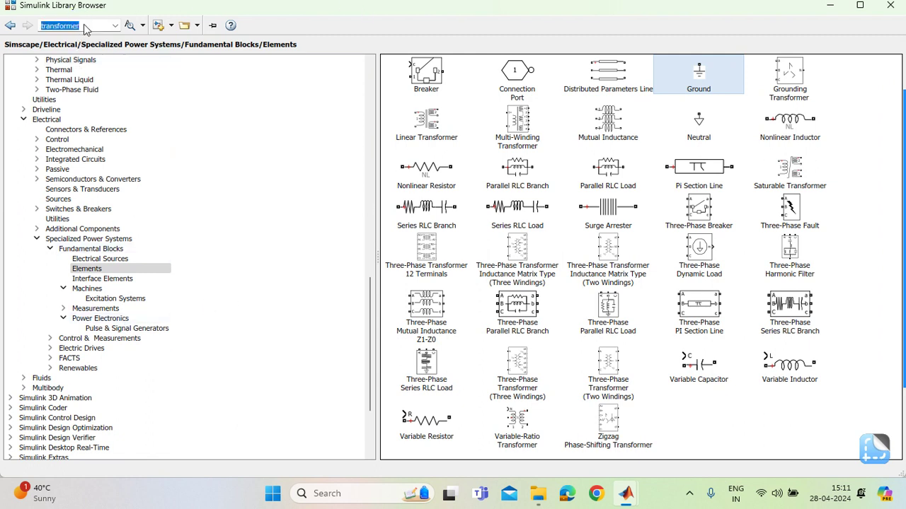
text(goto)
key(Return)
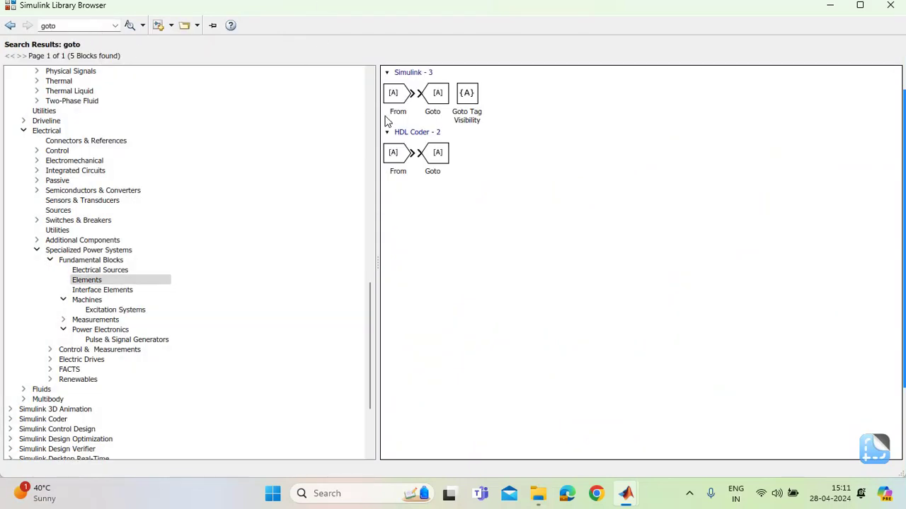
right_click(393, 95)
key(Escape)
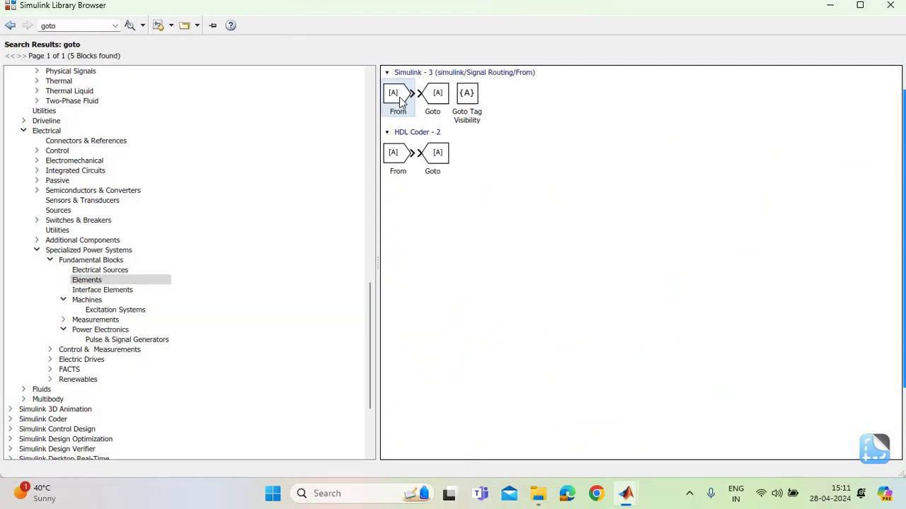
right_click(439, 96)
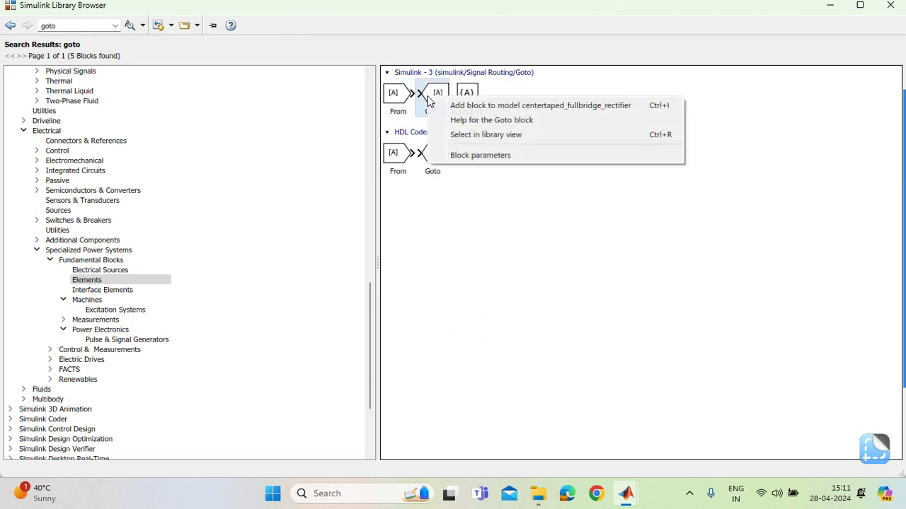
click(478, 105)
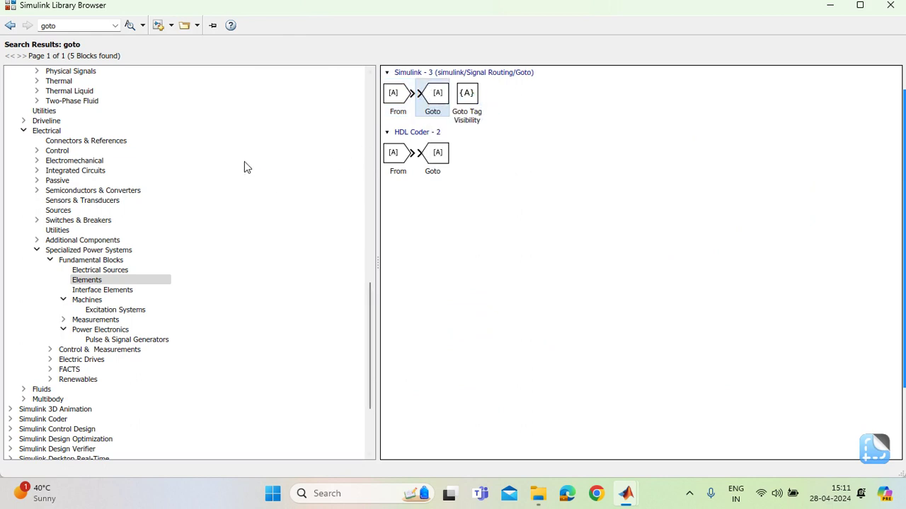
Step: Add a Scope block from the Simulink Sinks library to the centertaped_fullbridge_rectifier model and place it beside the new circuit's load side
drag(368, 304, 370, 87)
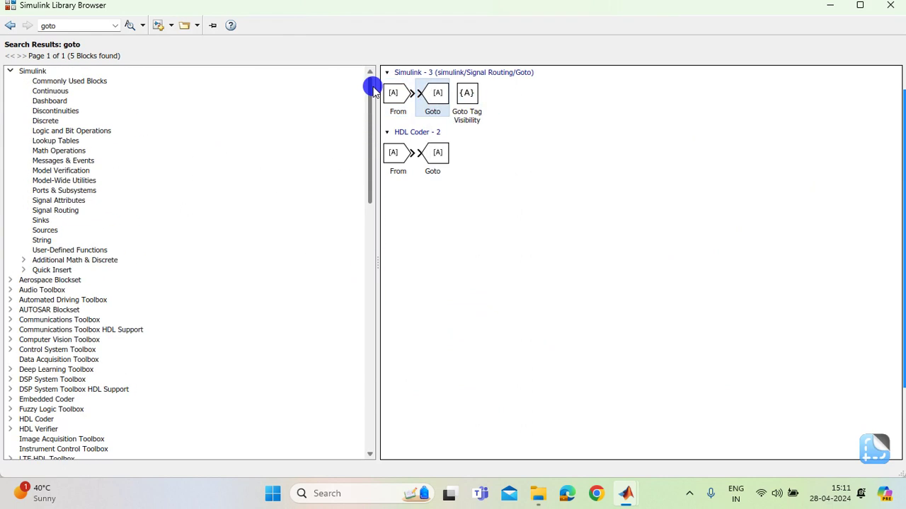
click(43, 229)
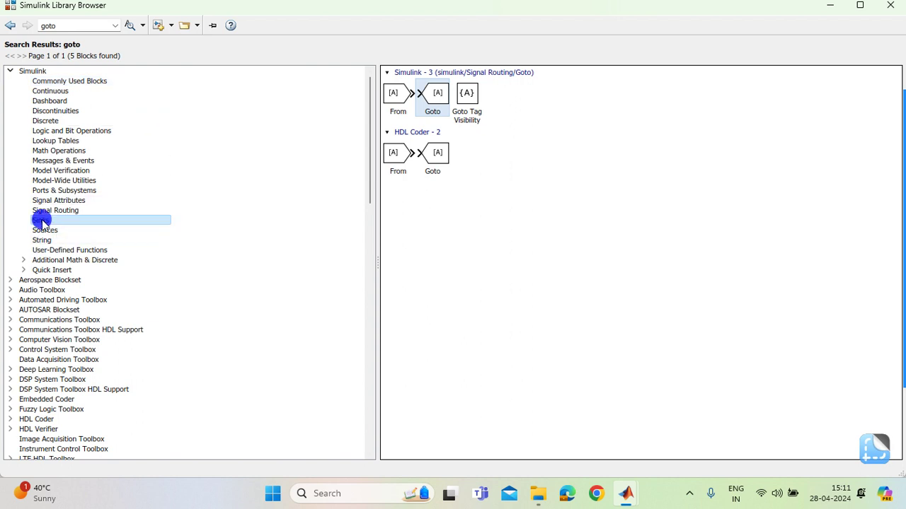
click(40, 209)
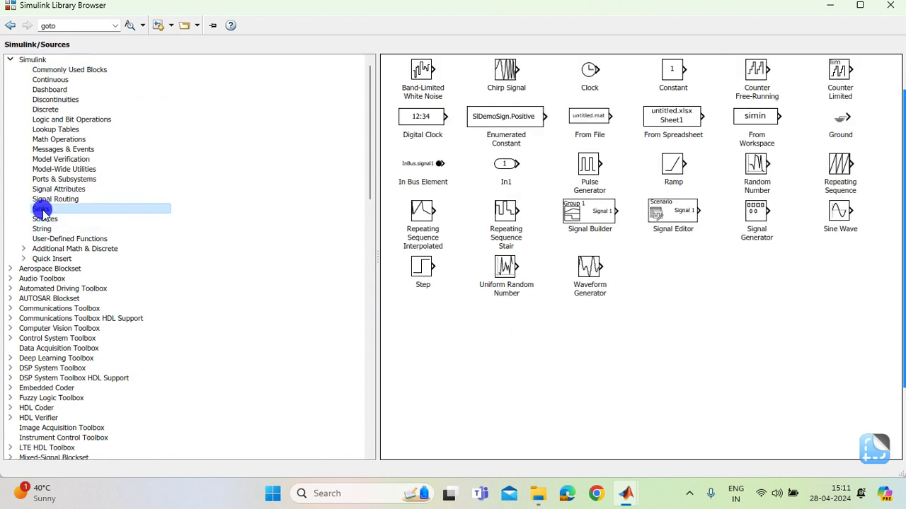
right_click(711, 85)
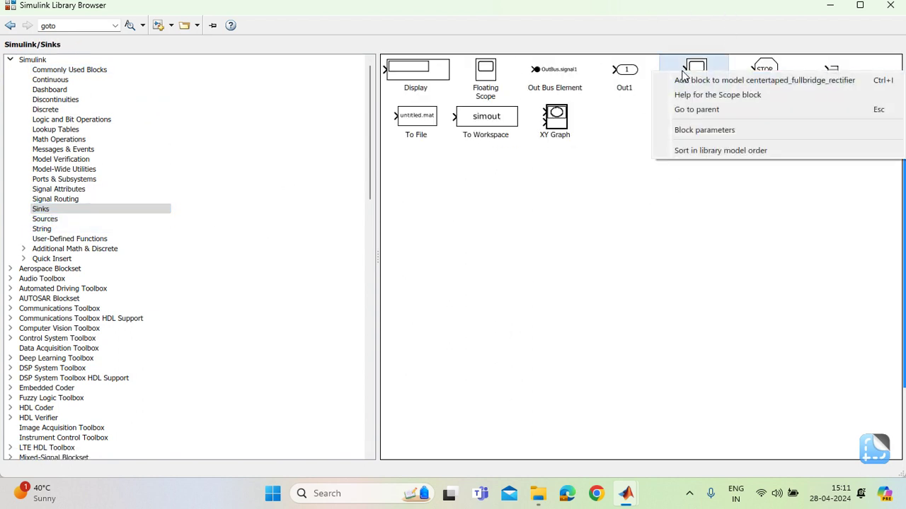
click(718, 80)
click(828, 6)
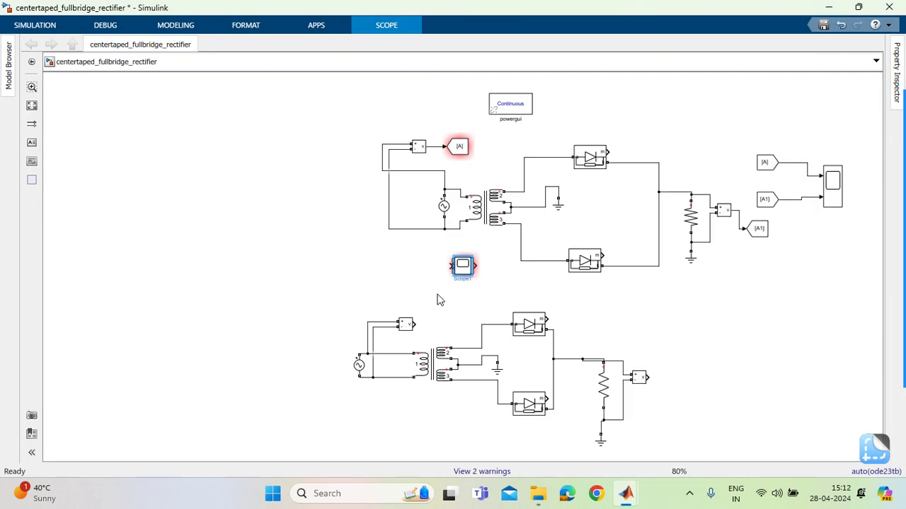
drag(470, 276, 748, 363)
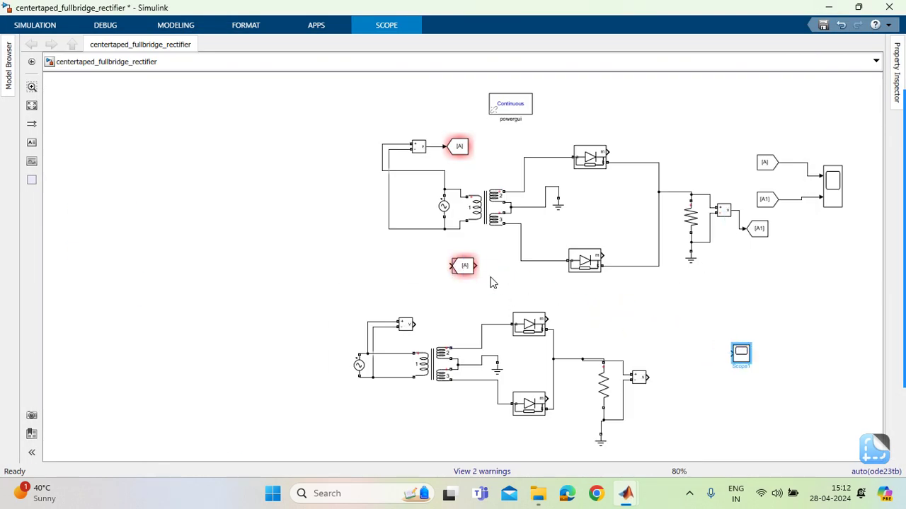
Step: Attach a Goto block to each voltage measurement output of the new circuit and place the From block near the new scope
drag(467, 268, 432, 325)
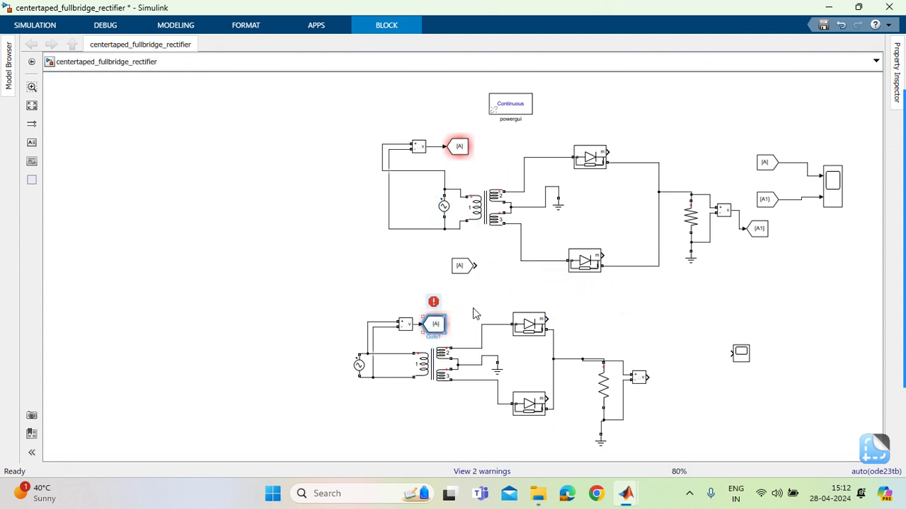
drag(468, 273, 697, 339)
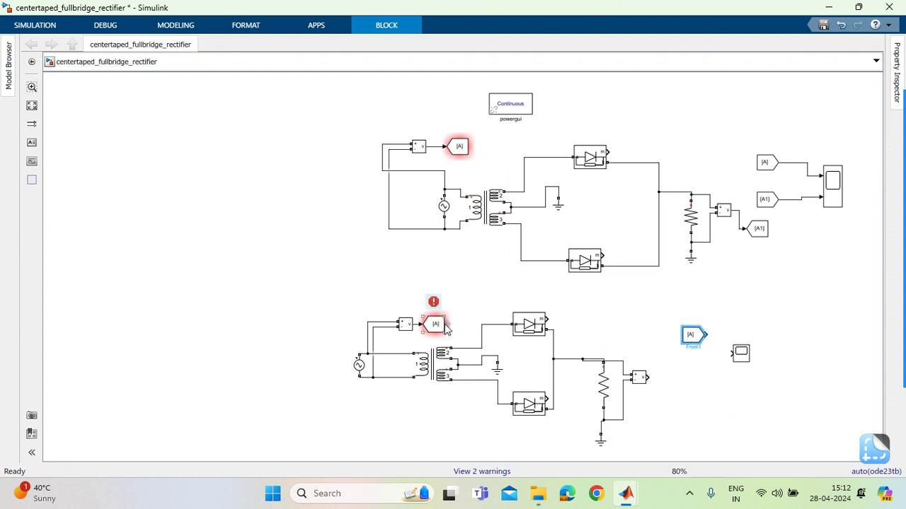
drag(434, 324, 677, 378)
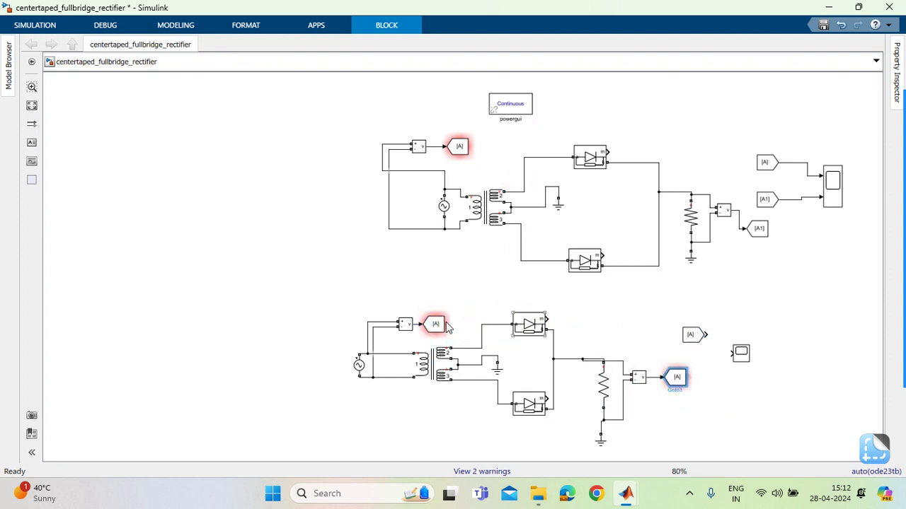
Step: Set the Goto tag to B on the source voltage measurement and to B1 on the load voltage measurement of the new circuit
double_click(435, 323)
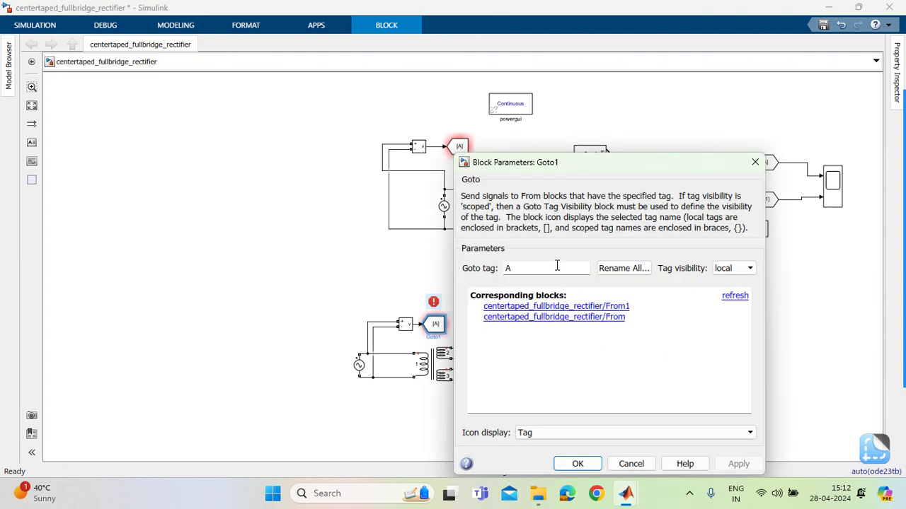
text(B)
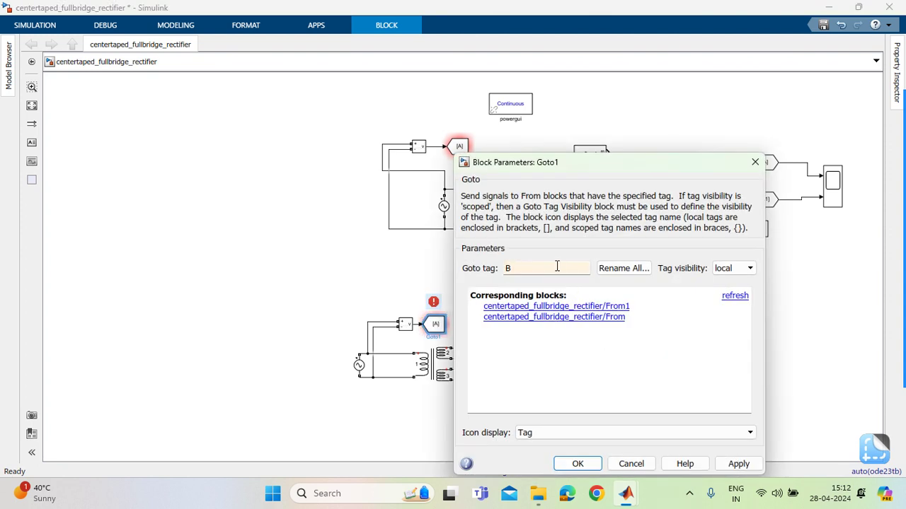
click(736, 463)
click(585, 465)
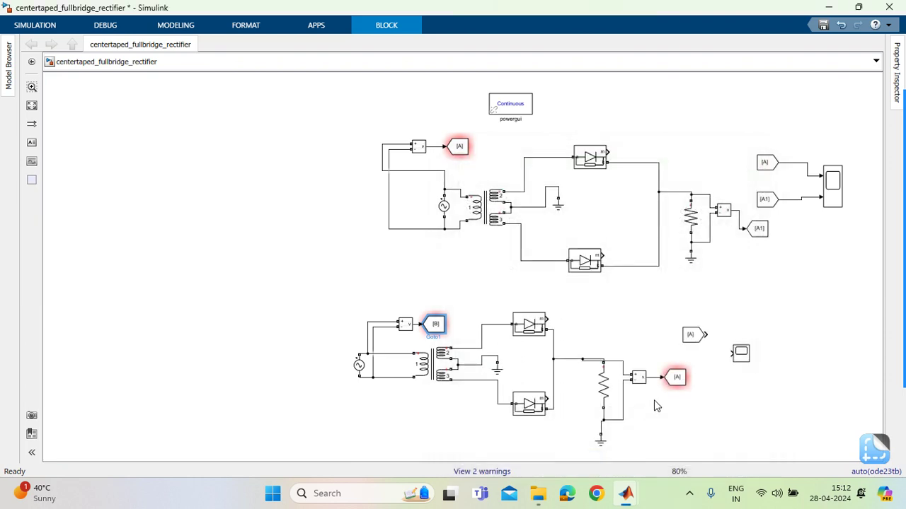
double_click(676, 377)
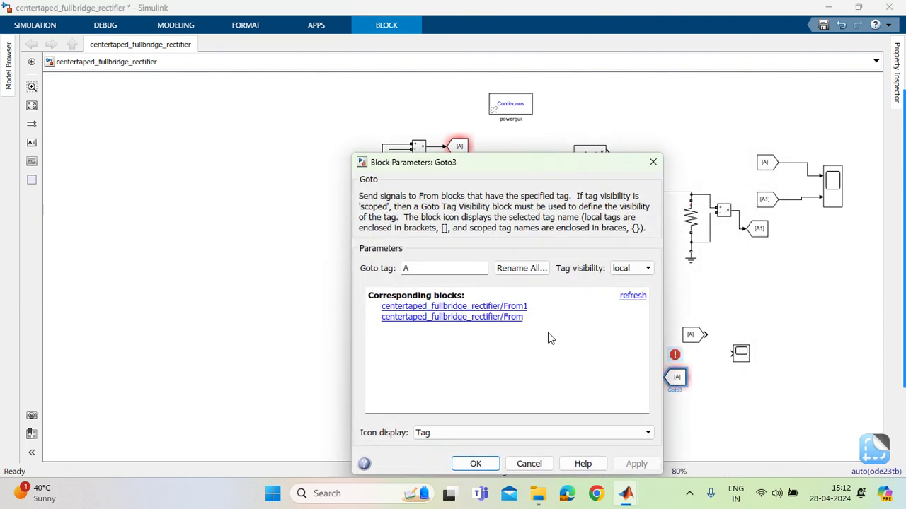
double_click(434, 271)
text(B1)
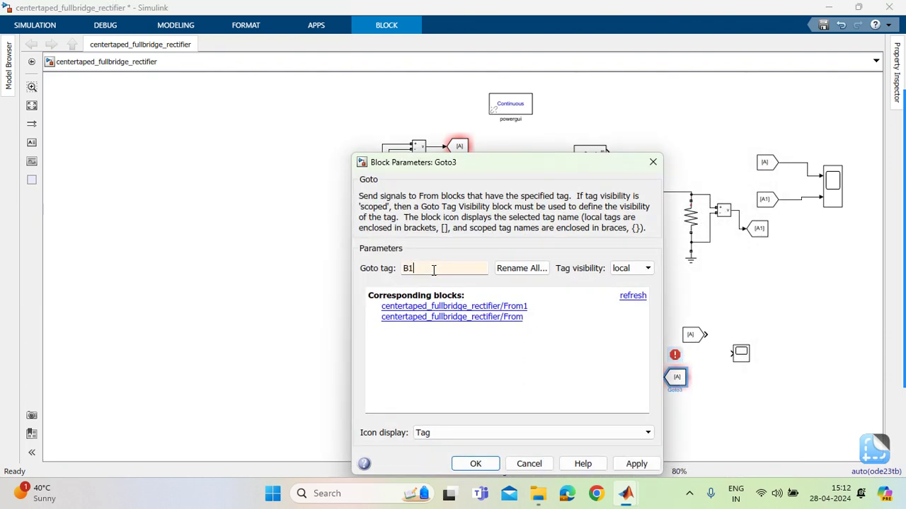
click(475, 463)
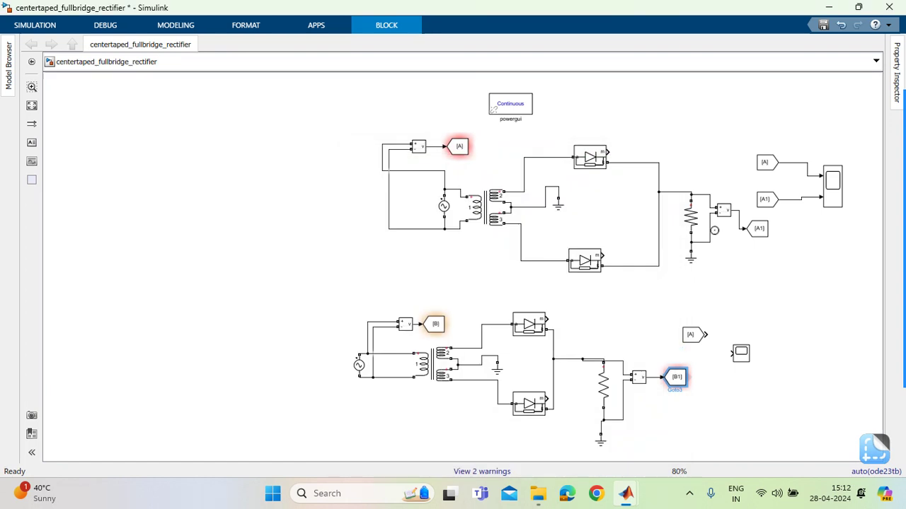
Step: Enlarge the new Scope block and set its number of input ports to 2
click(741, 354)
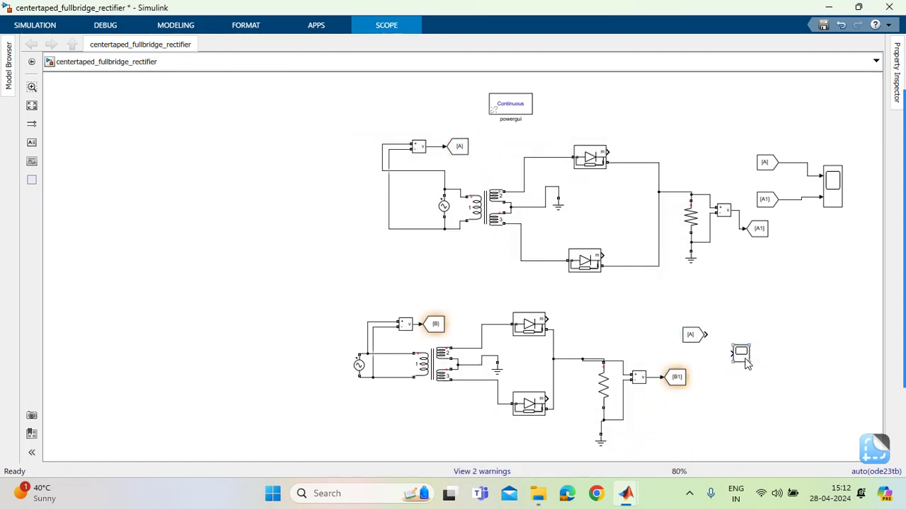
drag(748, 361, 770, 401)
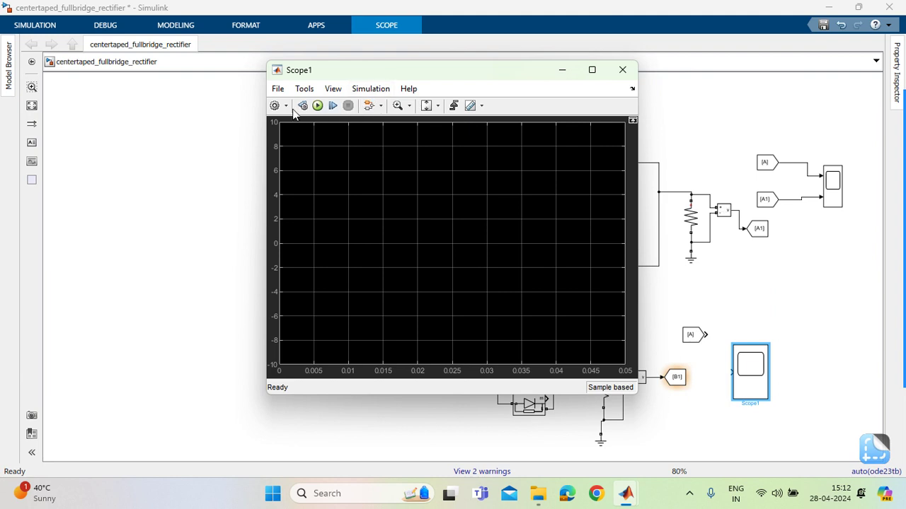
click(285, 108)
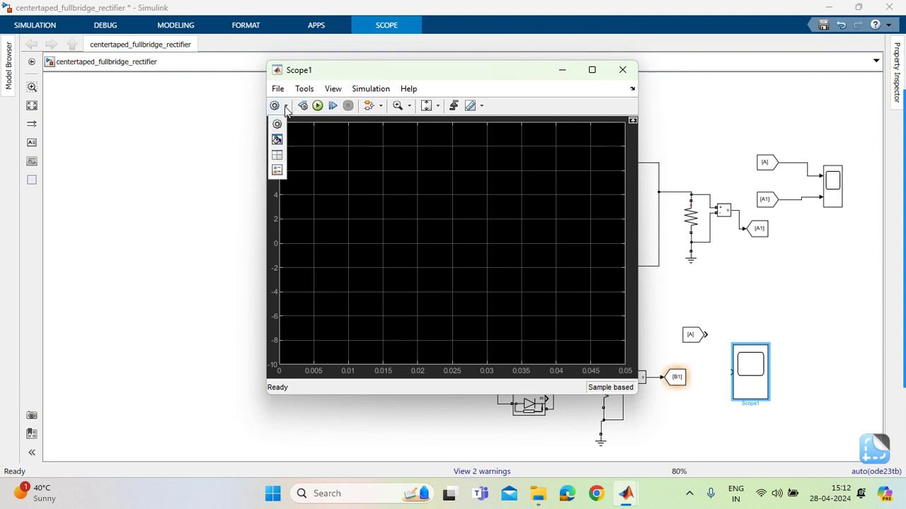
click(276, 124)
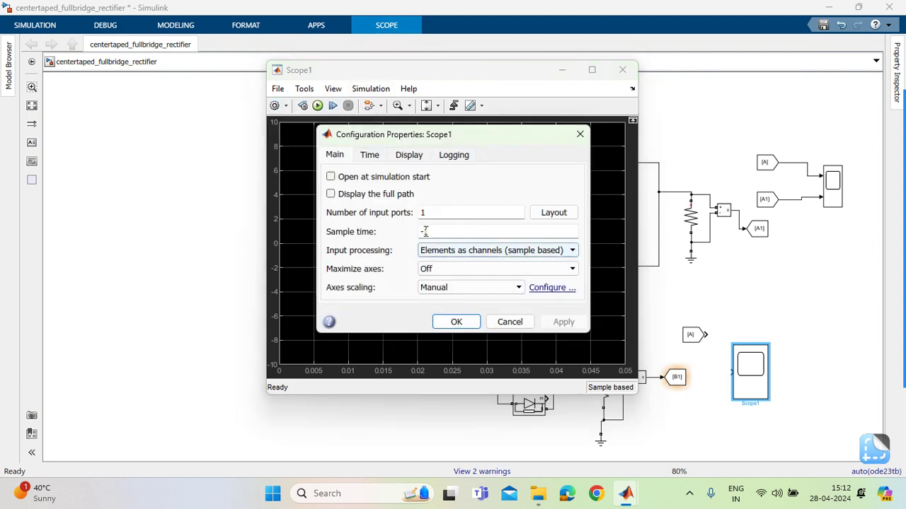
text(2)
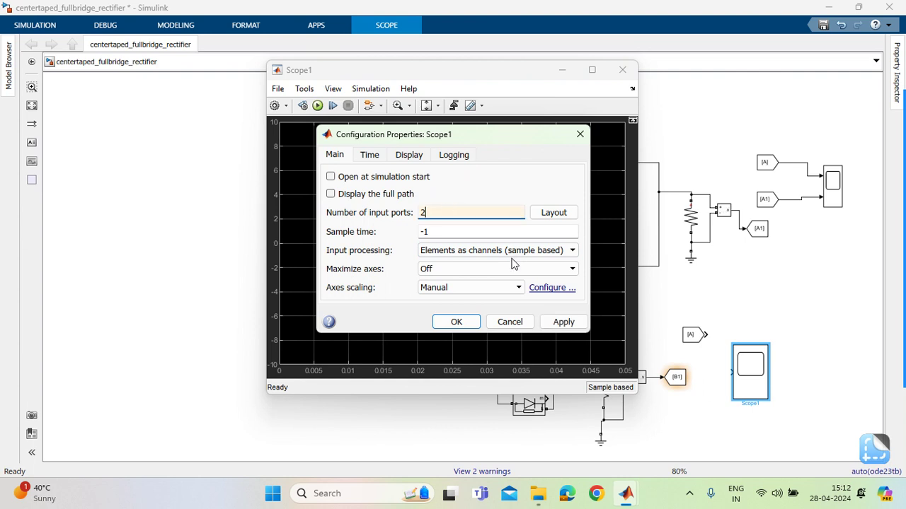
click(457, 322)
Step: Arrange the new scope's display layout as two plots stacked in one column and close the scope window
click(285, 108)
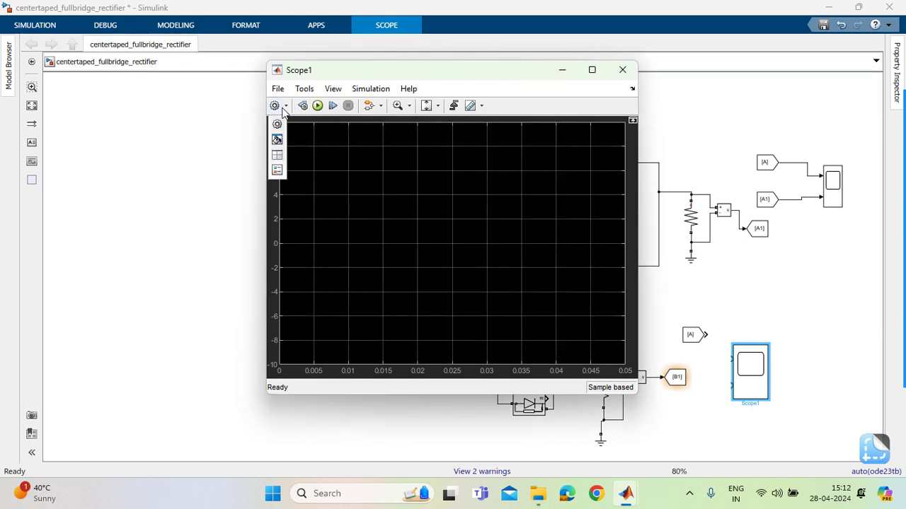
click(277, 155)
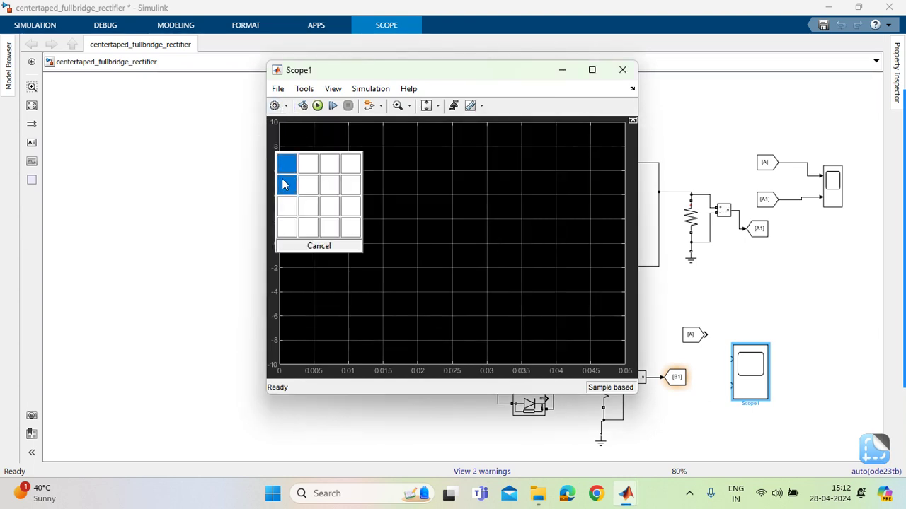
click(283, 184)
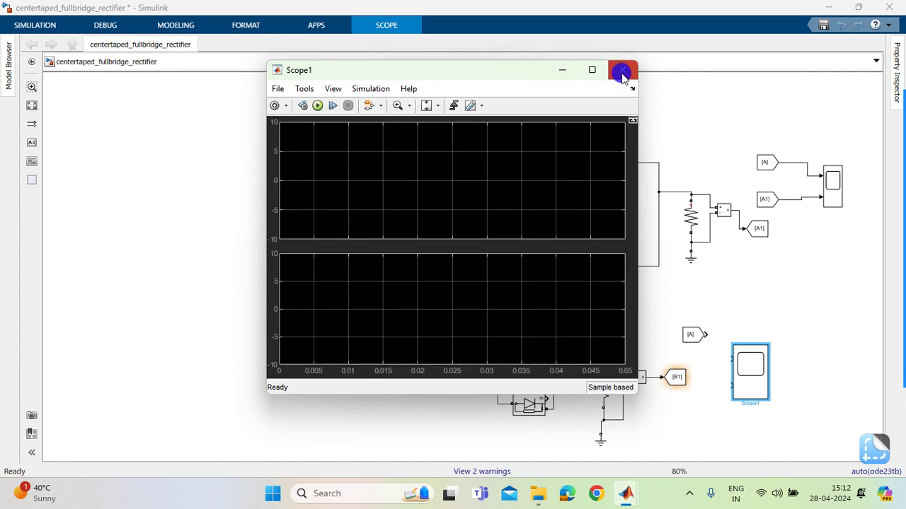
click(622, 74)
Step: Duplicate the From block and wire the two From blocks to the two inputs of the new scope
click(690, 336)
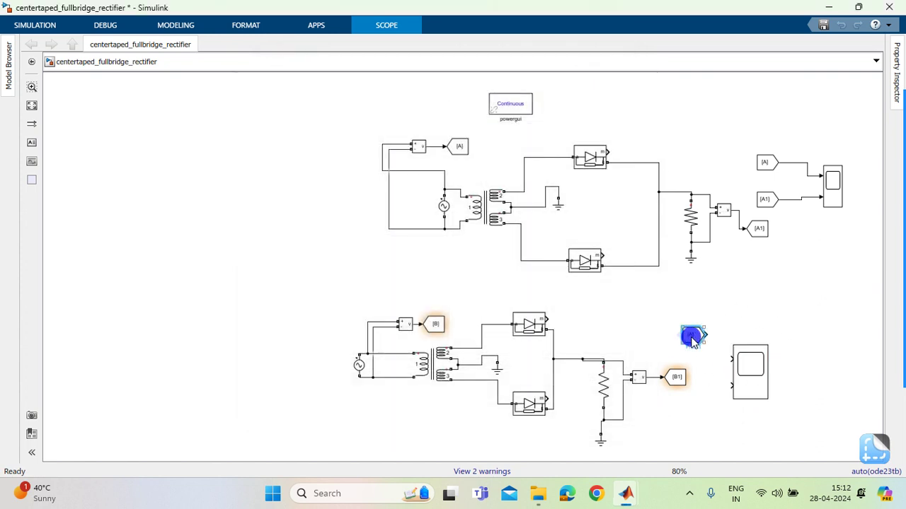
mouse_move(692, 340)
mouse_down()
mouse_move(704, 372)
mouse_move(710, 365)
mouse_move(701, 327)
mouse_move(701, 383)
mouse_move(732, 385)
mouse_up()
click(705, 312)
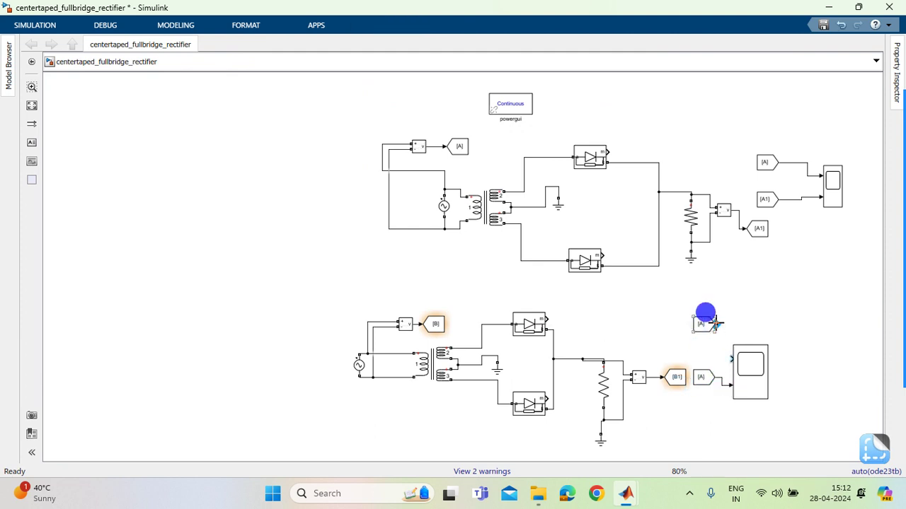
Step: Set the Goto tag of the From block feeding the new scope's first input to B
double_click(701, 324)
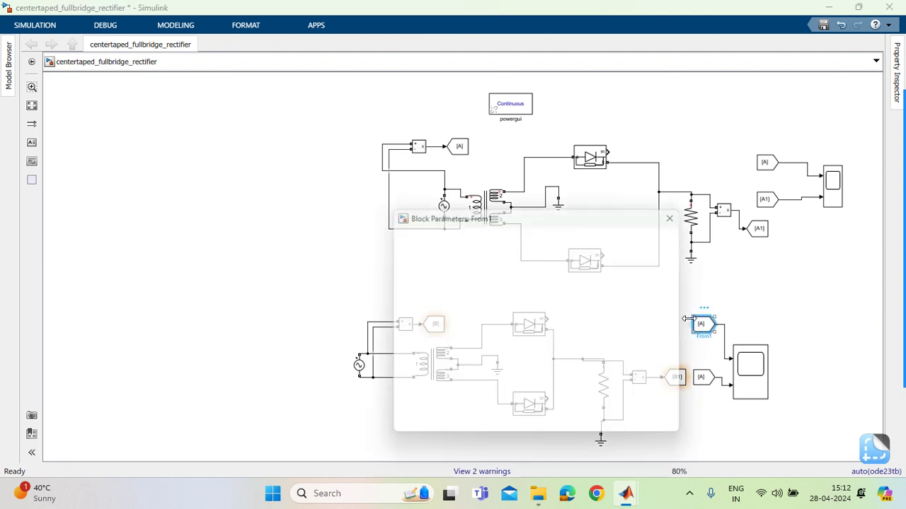
click(621, 330)
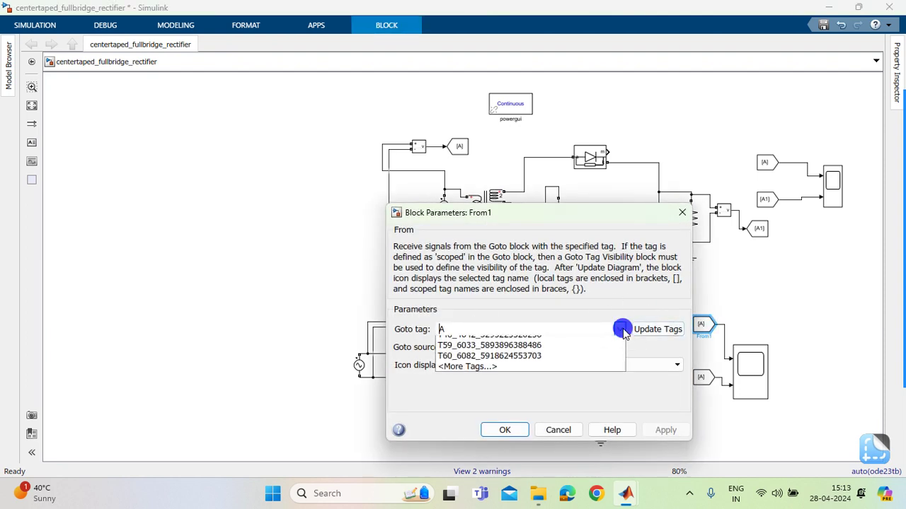
click(455, 363)
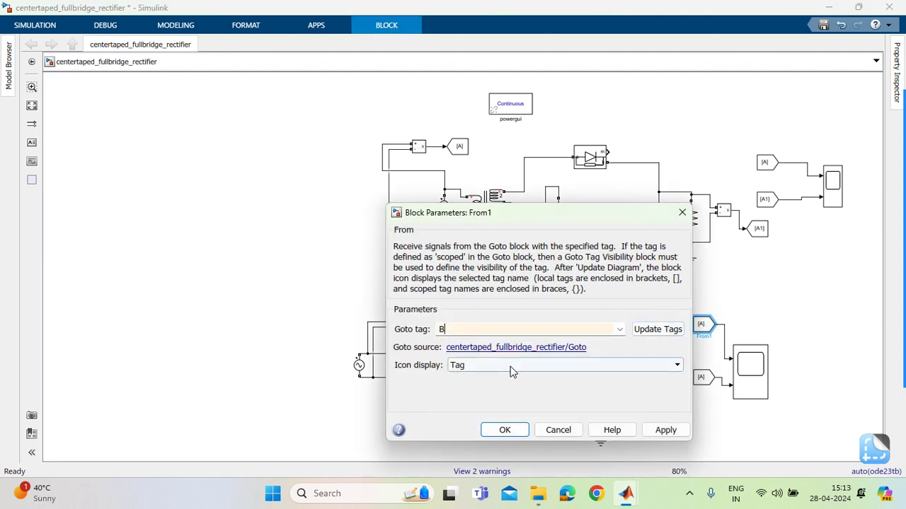
click(488, 430)
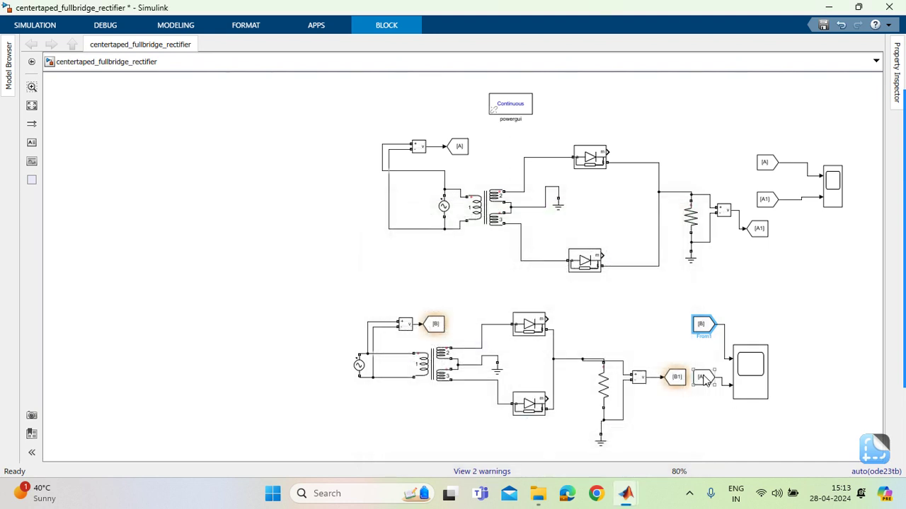
Step: Set the Goto tag of the From block feeding the new scope's second input to B1
double_click(703, 378)
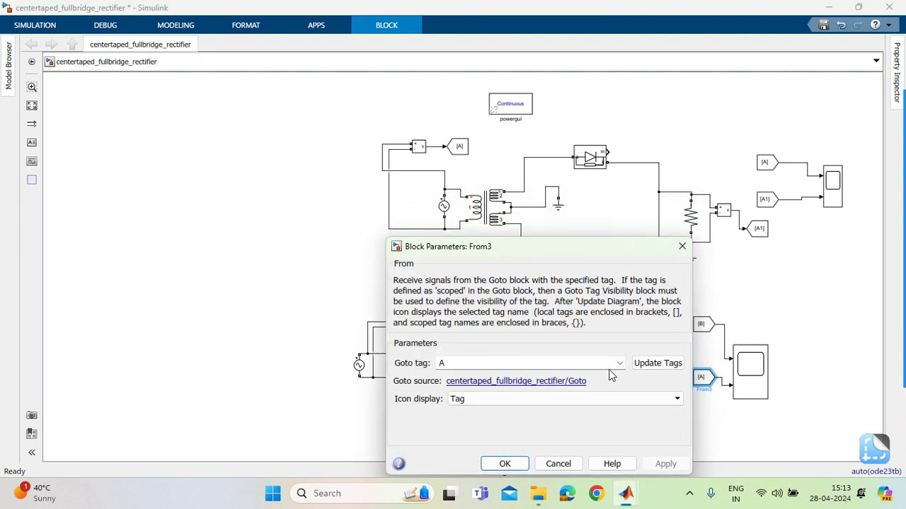
click(617, 363)
click(438, 404)
click(619, 363)
click(466, 414)
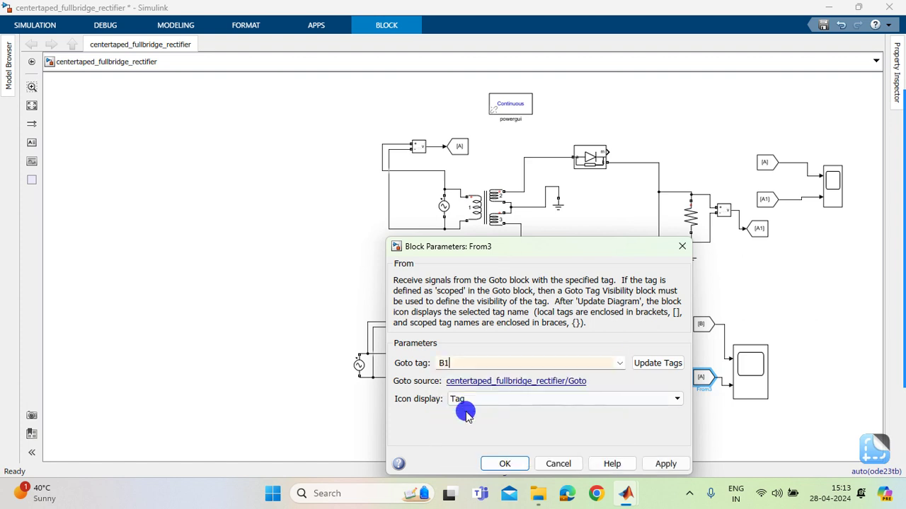
click(665, 463)
click(505, 464)
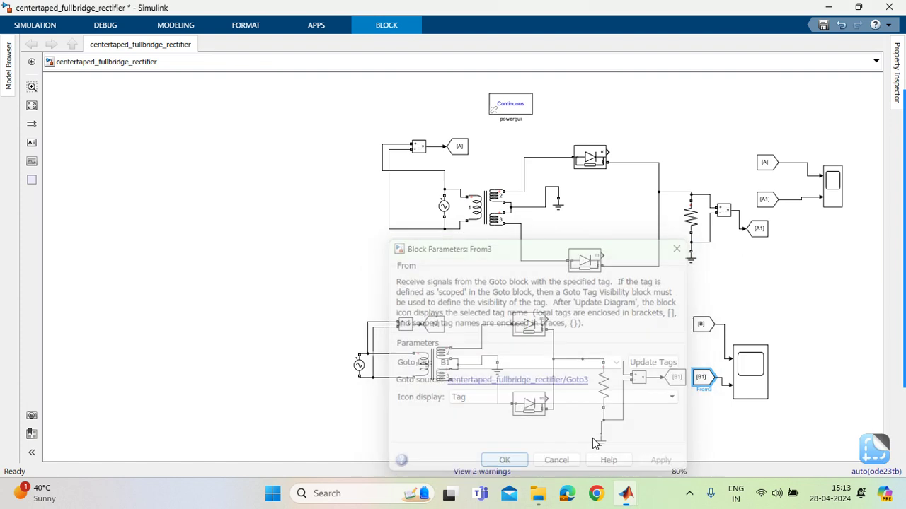
click(791, 370)
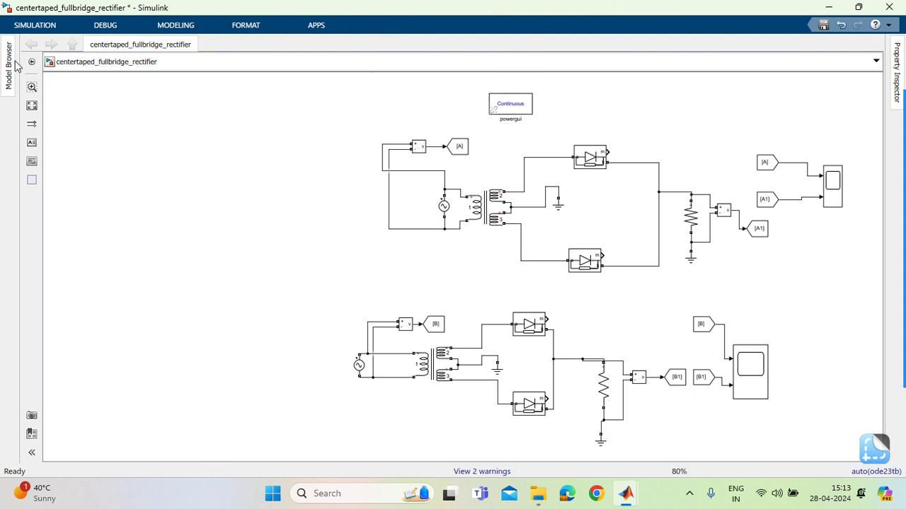
mouse_move(626, 498)
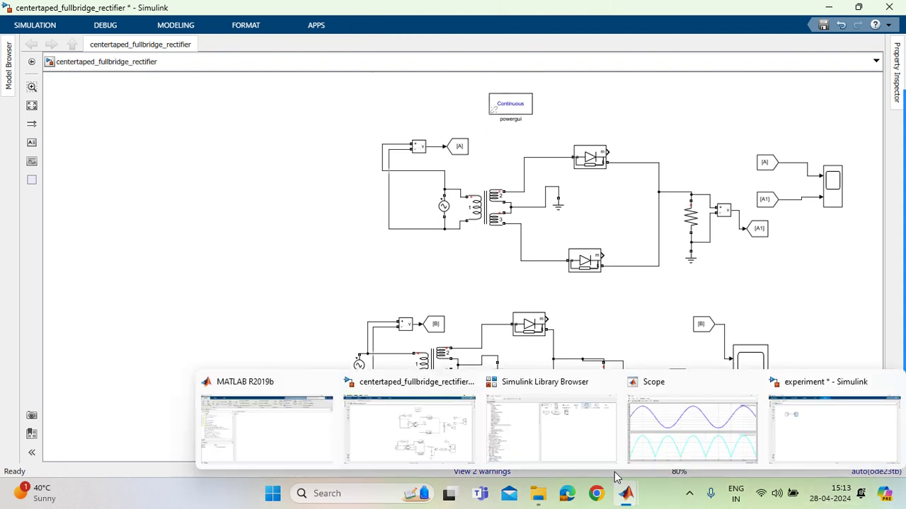
click(362, 286)
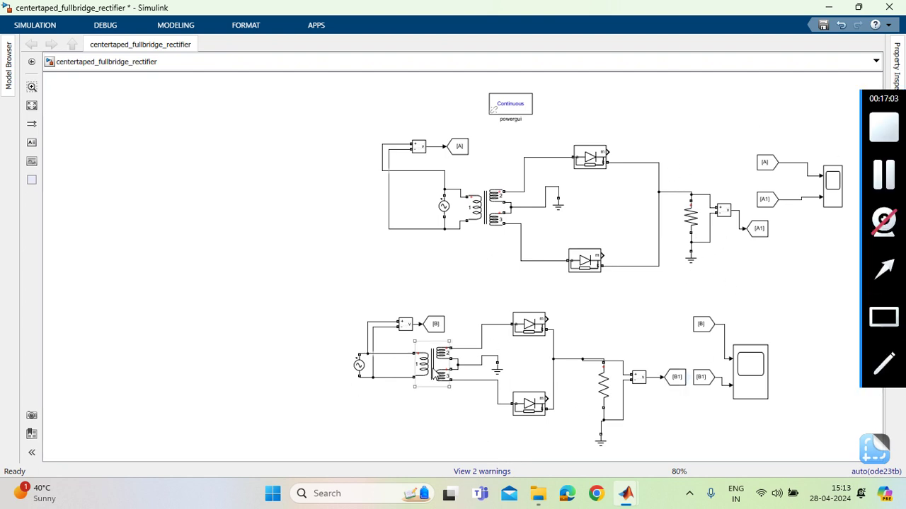
Step: Set the lower circuit's linear transformer nominal power and frequency to [ 5e6 50 ]
double_click(424, 363)
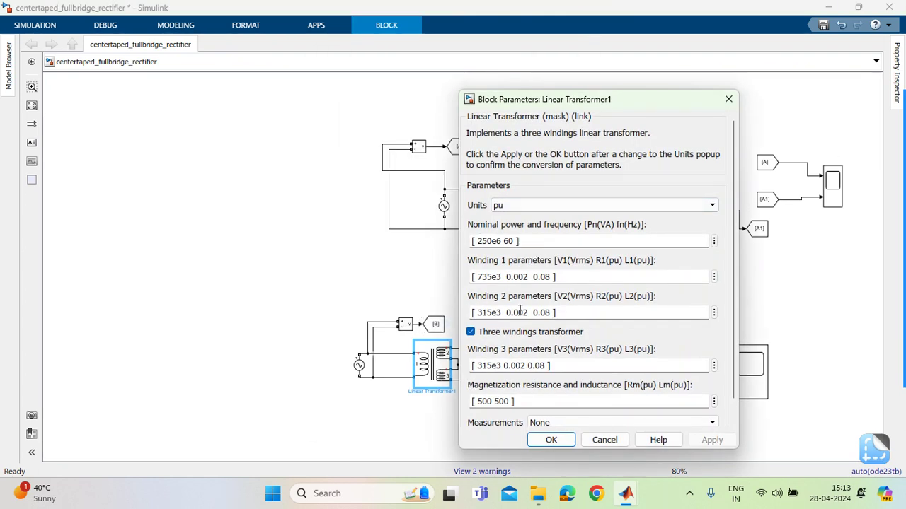
click(497, 242)
click(486, 241)
drag(497, 242, 474, 242)
text(5)
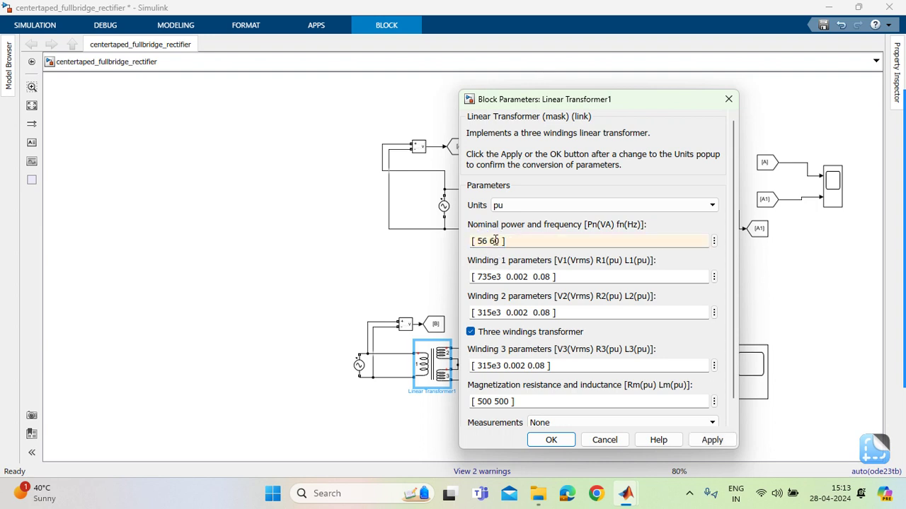
click(487, 241)
click(490, 243)
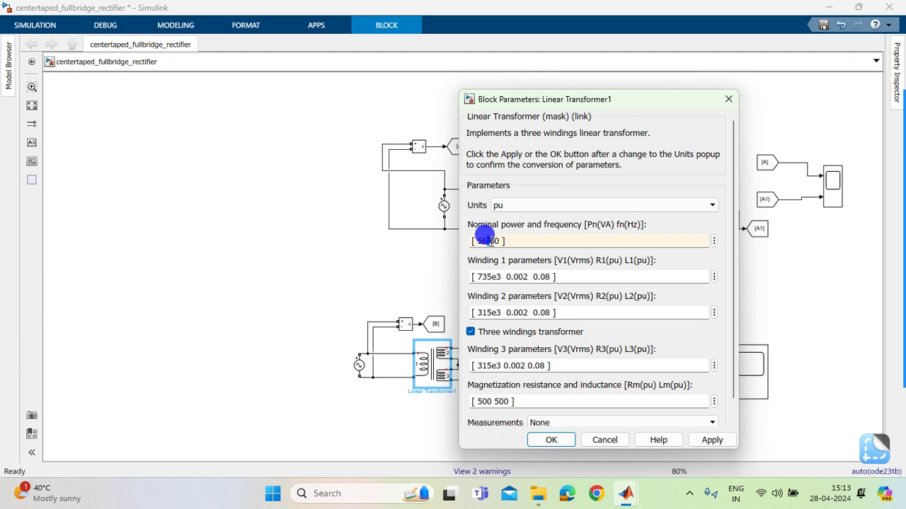
click(489, 240)
drag(501, 240, 482, 240)
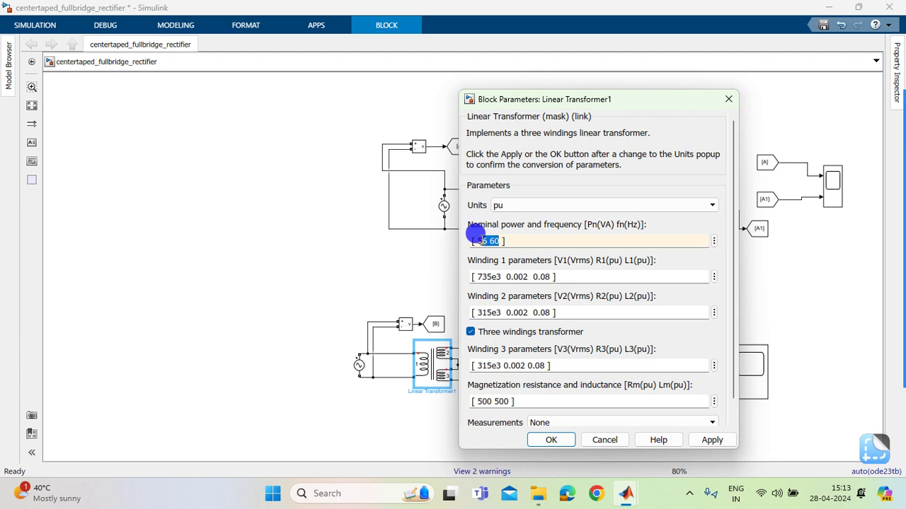
key(BackSpace)
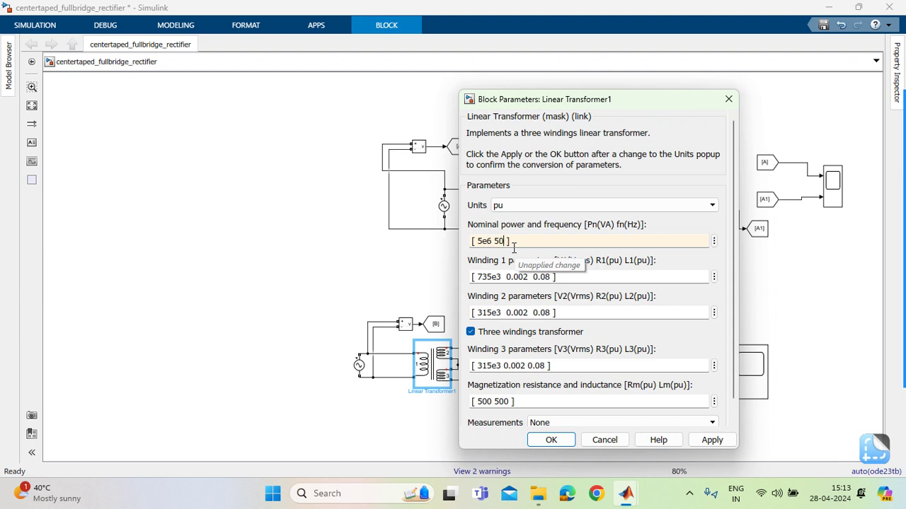
Step: Set the winding 1 voltage of the lower transformer to 440, leaving its resistance and inductance values in place
click(495, 276)
click(498, 276)
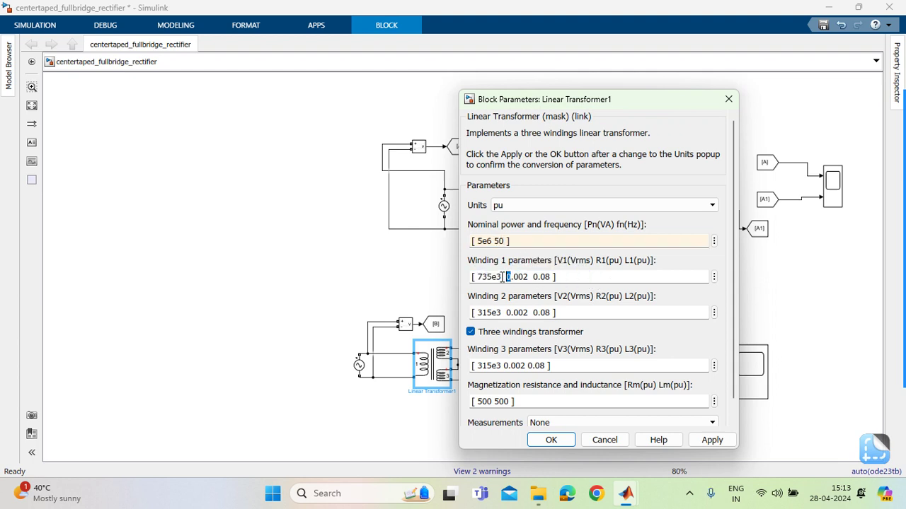
drag(499, 276, 471, 276)
text(440)
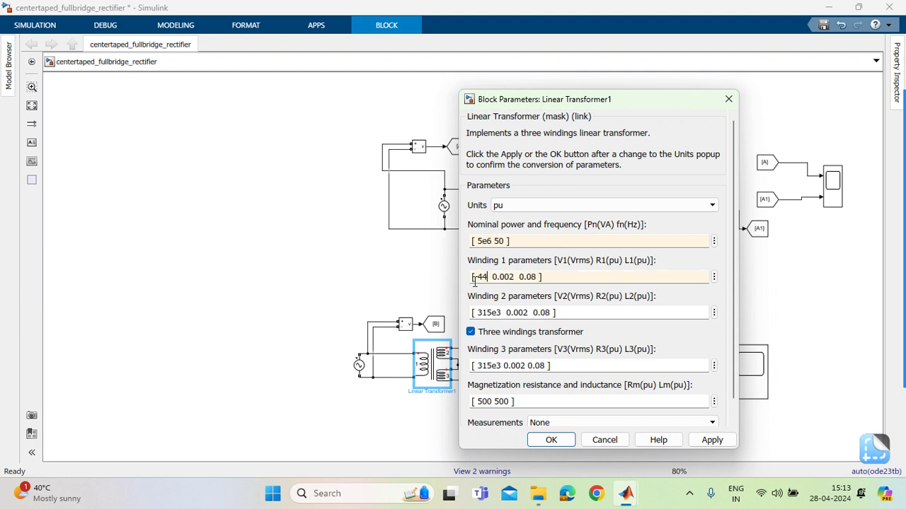
Step: Set the winding 2 and winding 3 voltages of the lower transformer to 220 each and accept the parameters
scroll(474, 281, down, 1)
click(488, 293)
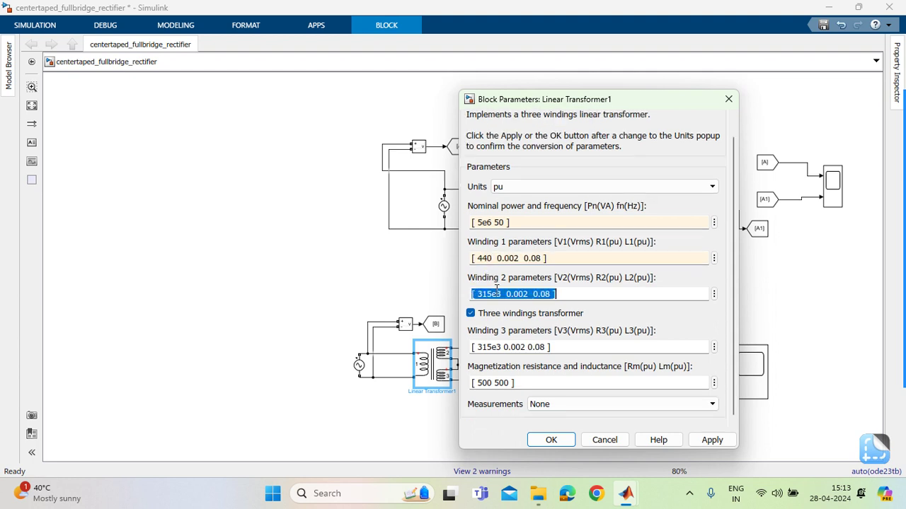
double_click(493, 293)
drag(478, 292, 504, 296)
text(220)
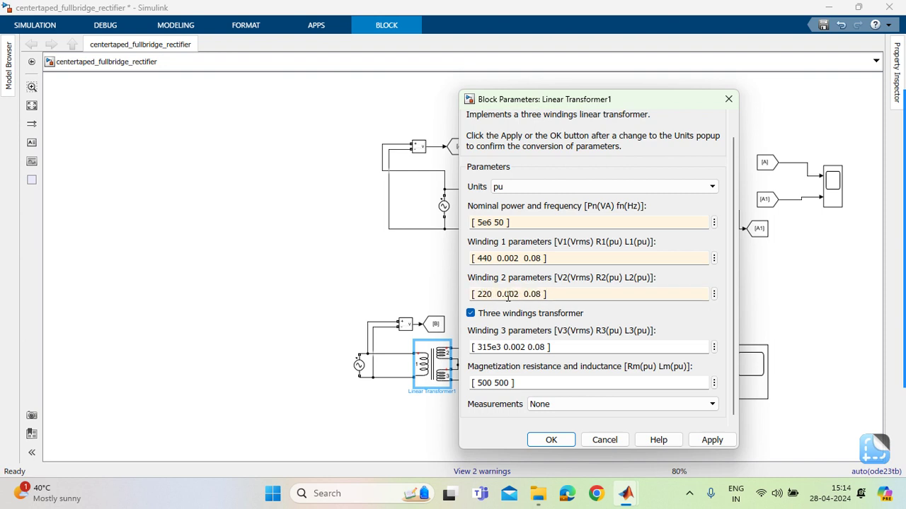
click(473, 346)
drag(476, 347, 498, 346)
text(220)
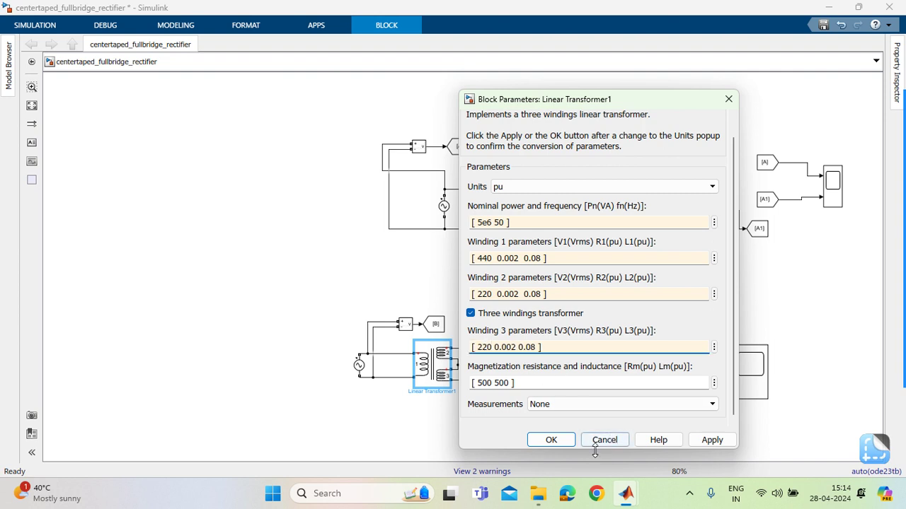
click(551, 441)
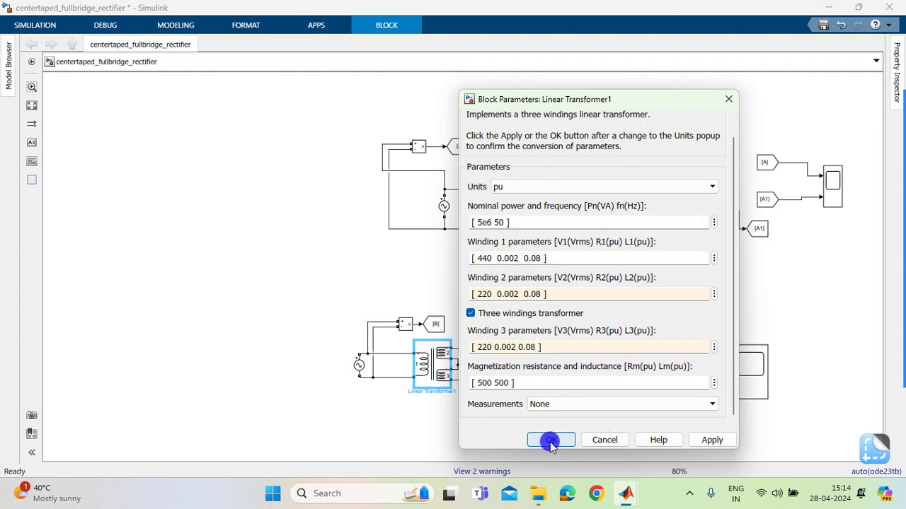
Step: Set the lower circuit's AC voltage source to a peak amplitude of 440 V and a frequency of 50 Hz
click(356, 366)
double_click(356, 366)
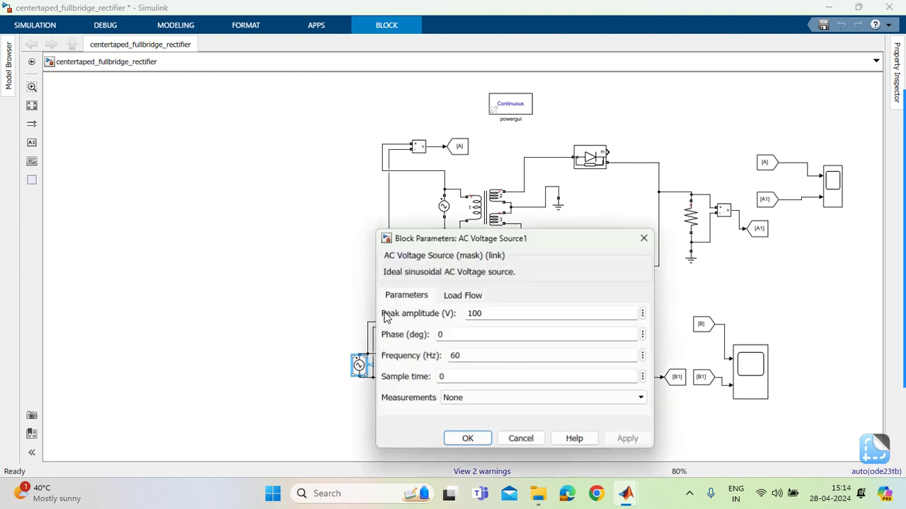
double_click(483, 313)
text(440)
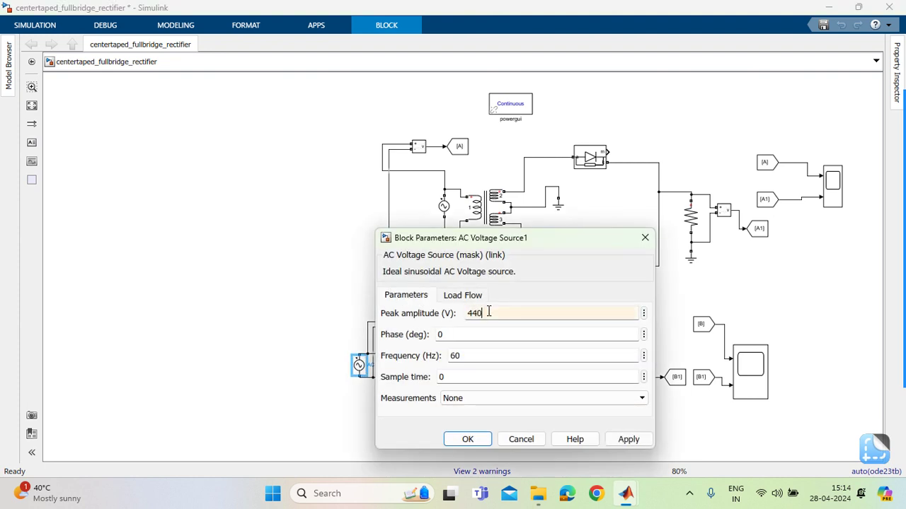
double_click(478, 352)
text(50)
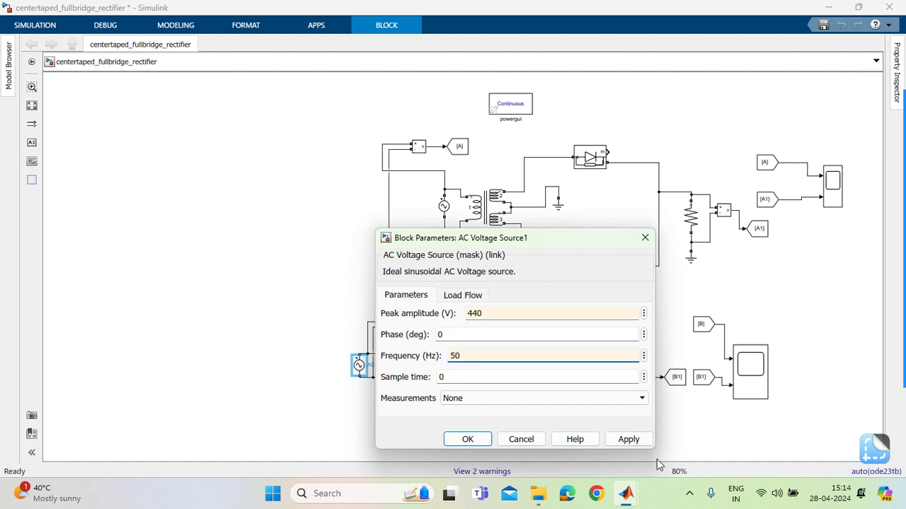
click(629, 439)
click(467, 439)
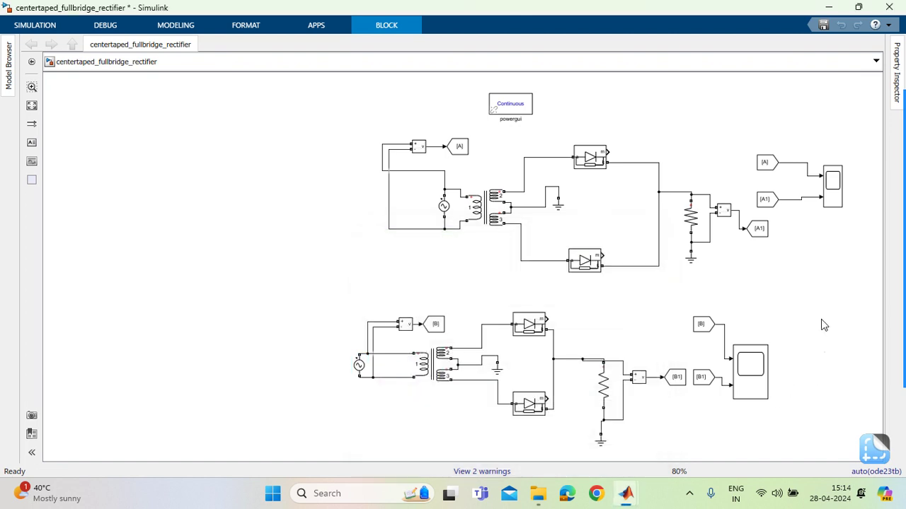
Step: Move the [B] From block down, closer to the [B1] From block beside the lower scope
click(822, 323)
click(706, 327)
drag(706, 327, 703, 344)
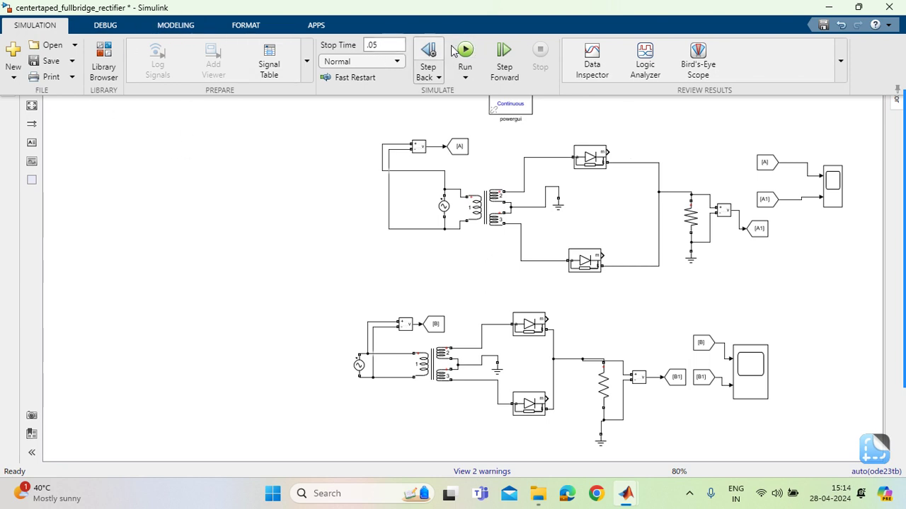
Step: Run the simulation and open the lower circuit's scope in a maximized window
click(469, 52)
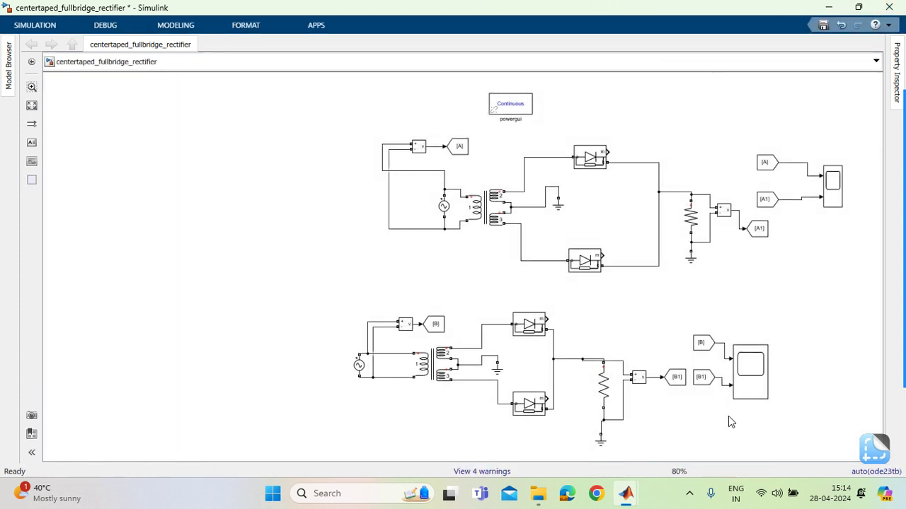
click(755, 380)
double_click(759, 380)
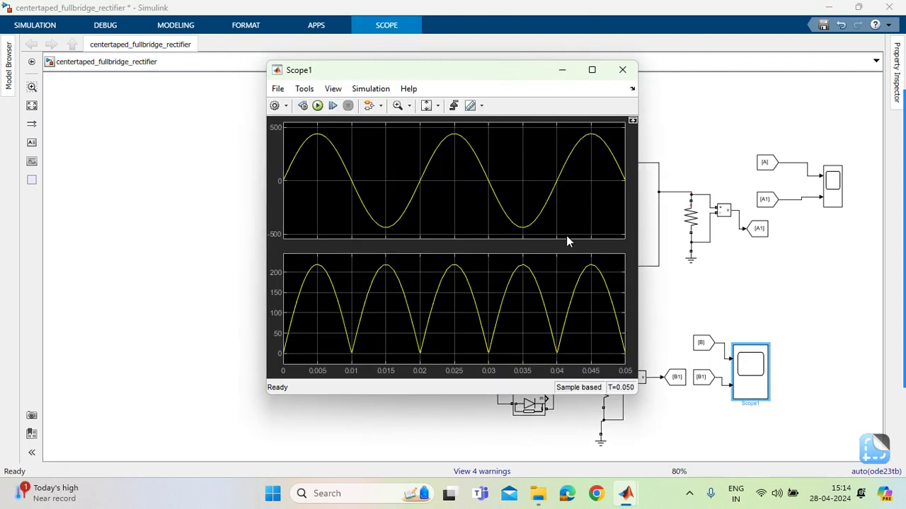
click(592, 69)
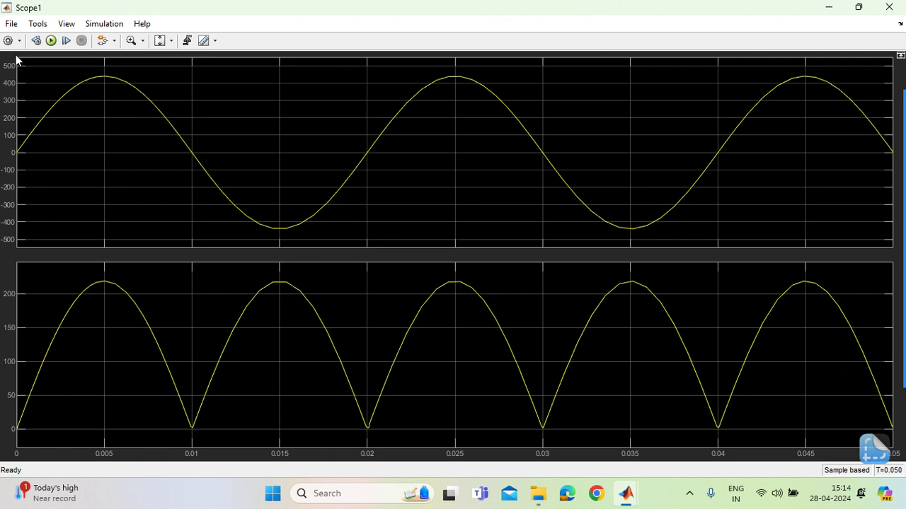
Step: Show the legends on both plots of the scope
click(67, 23)
click(94, 89)
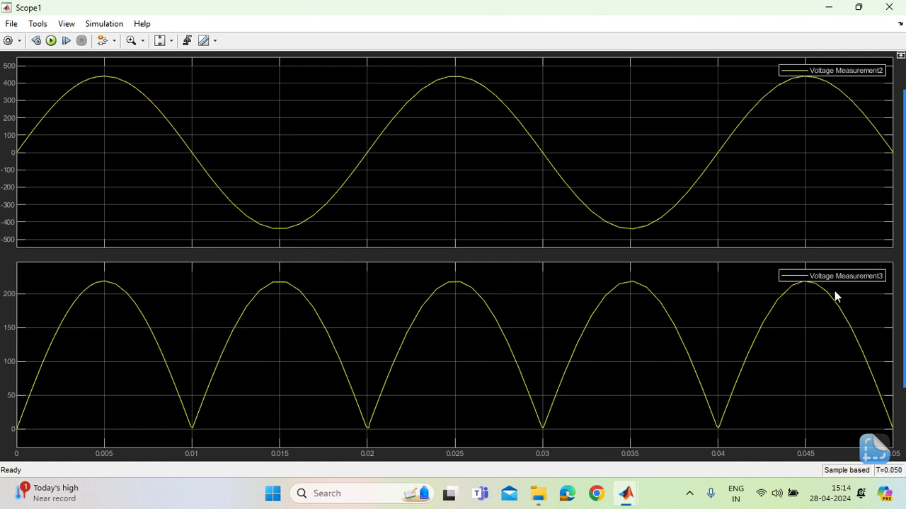
click(857, 277)
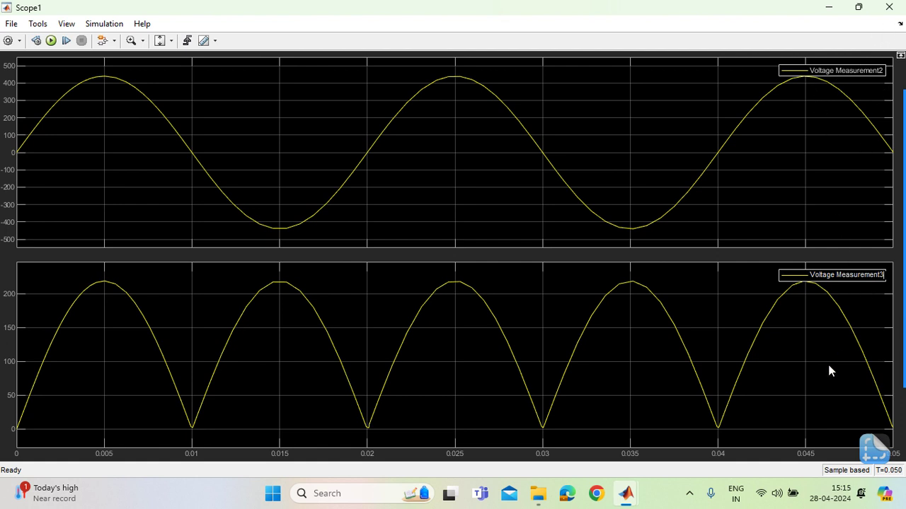
click(830, 69)
mouse_move(877, 237)
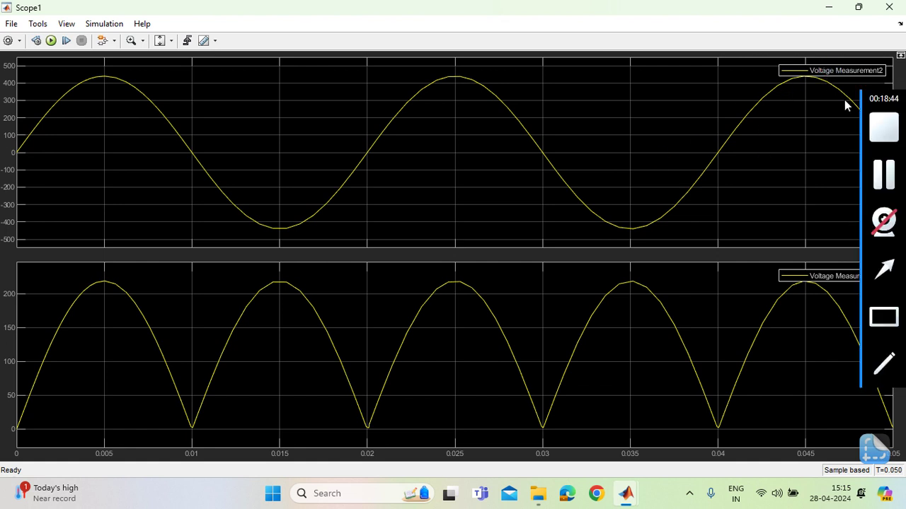
click(528, 142)
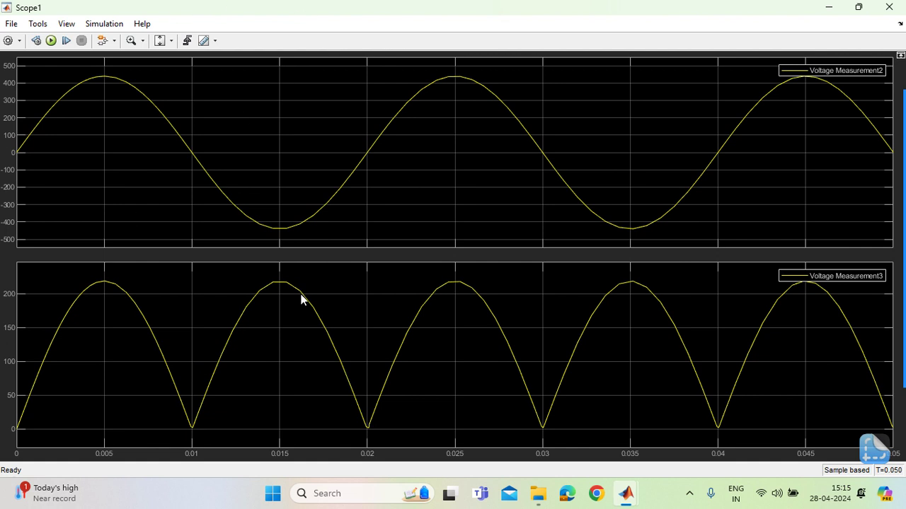
Step: In the scope's style settings, choose a light grey figure colour and a blue line for Voltage Measurement2
right_click(103, 154)
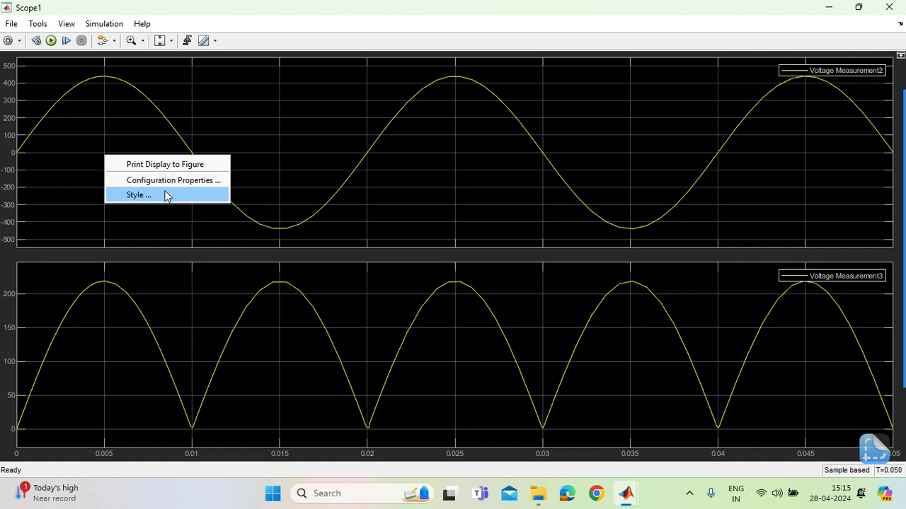
click(173, 182)
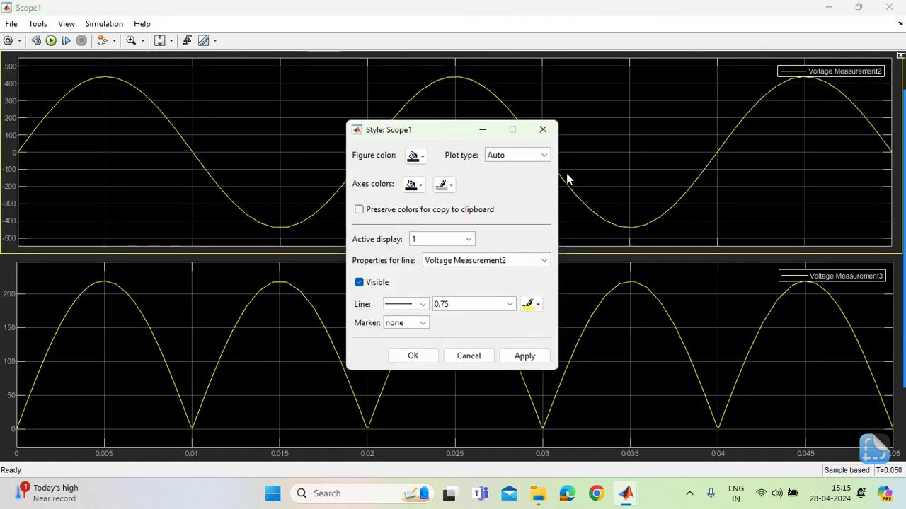
click(422, 156)
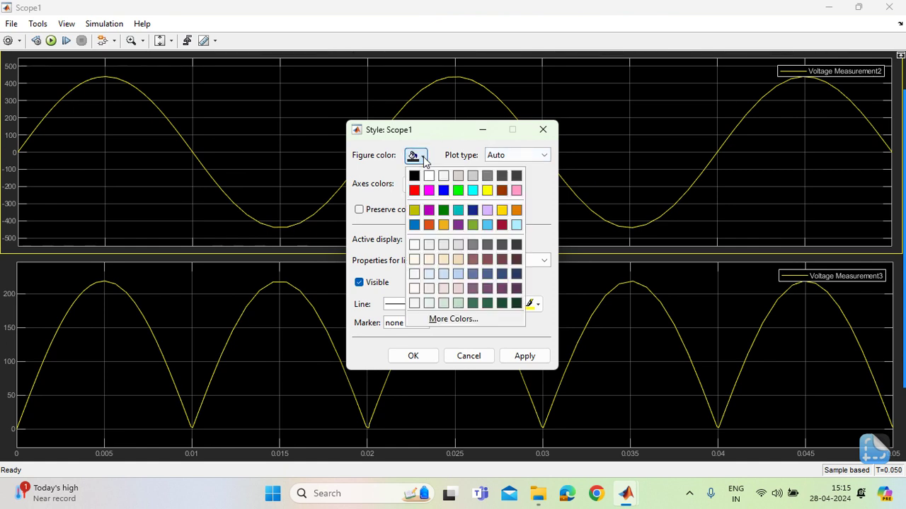
click(460, 177)
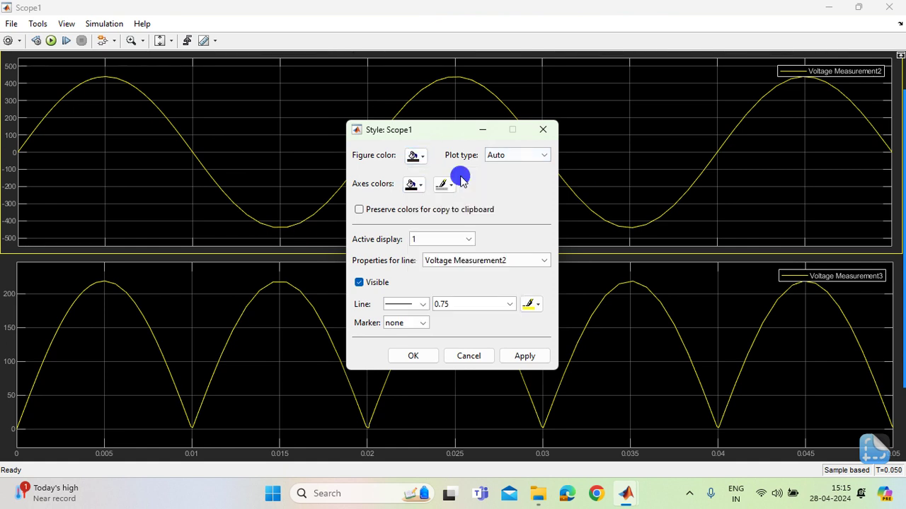
click(537, 304)
click(559, 338)
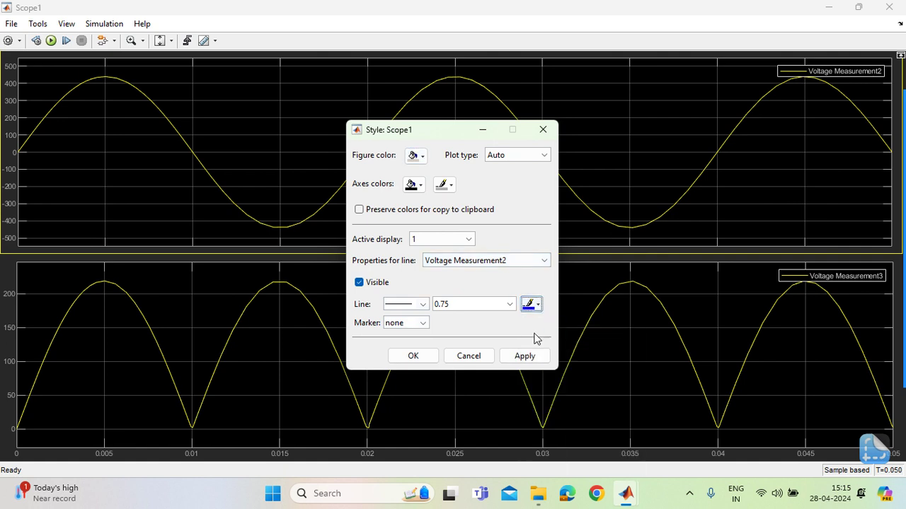
Step: Give the Voltage Measurement2 line a width of 3.0 and an × marker, and apply the style
click(509, 305)
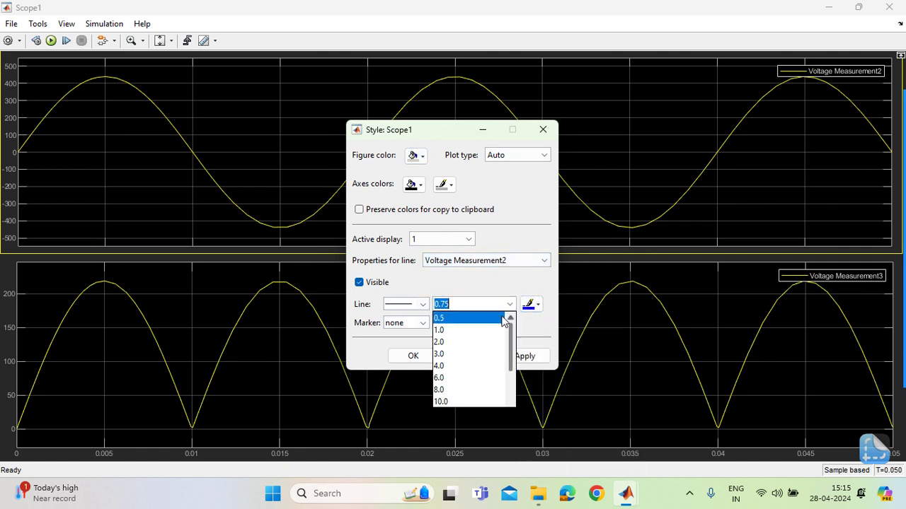
click(439, 353)
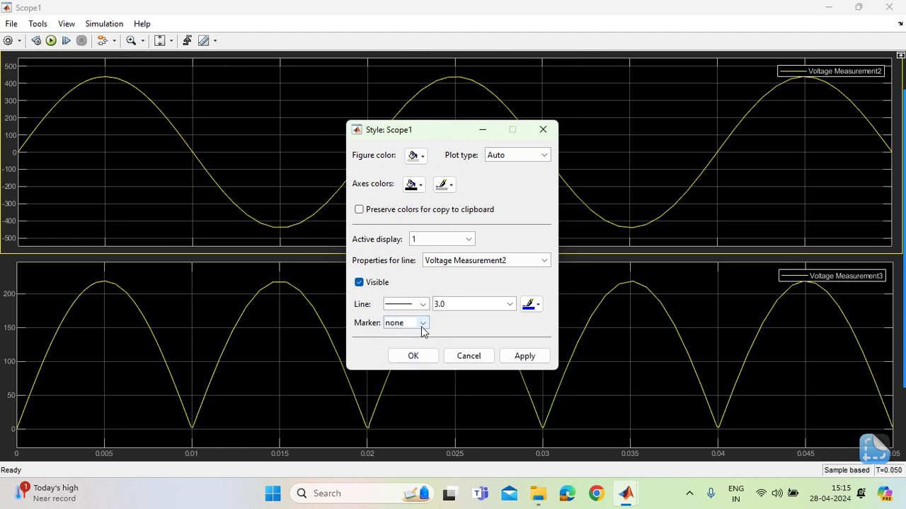
click(423, 324)
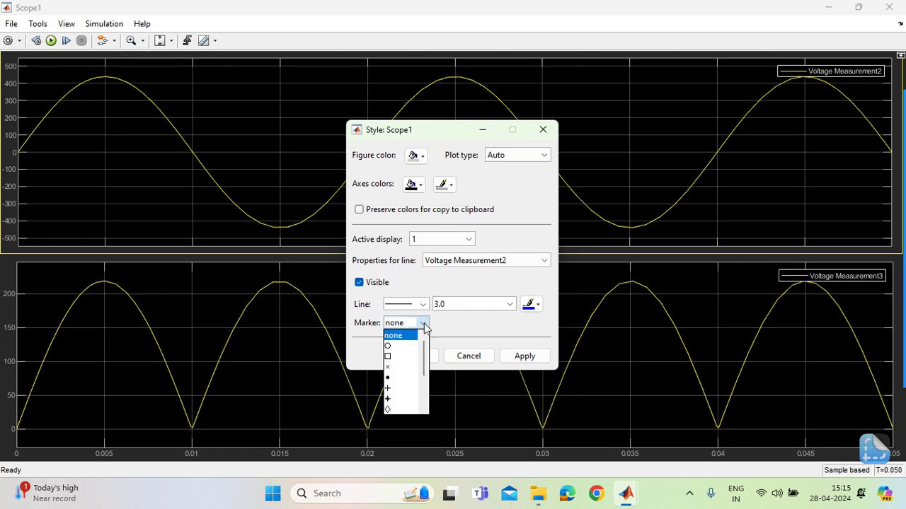
click(391, 368)
click(540, 357)
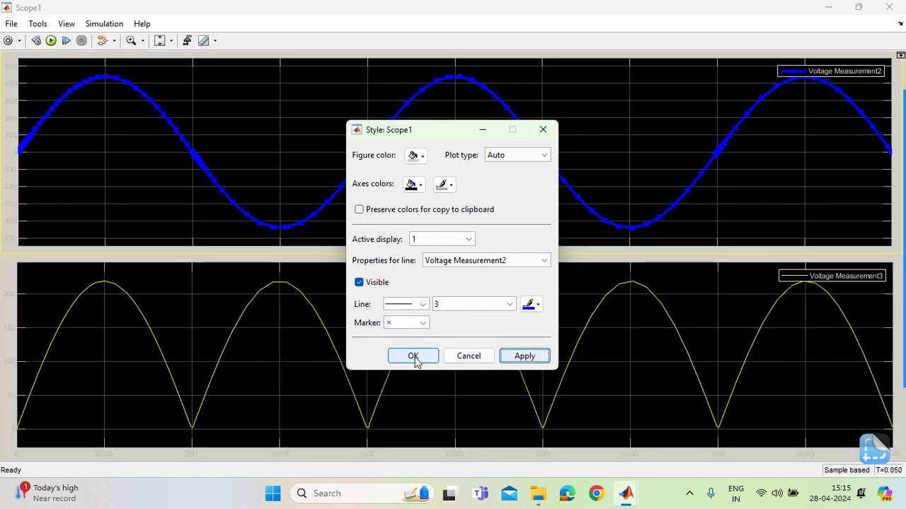
click(413, 357)
right_click(308, 160)
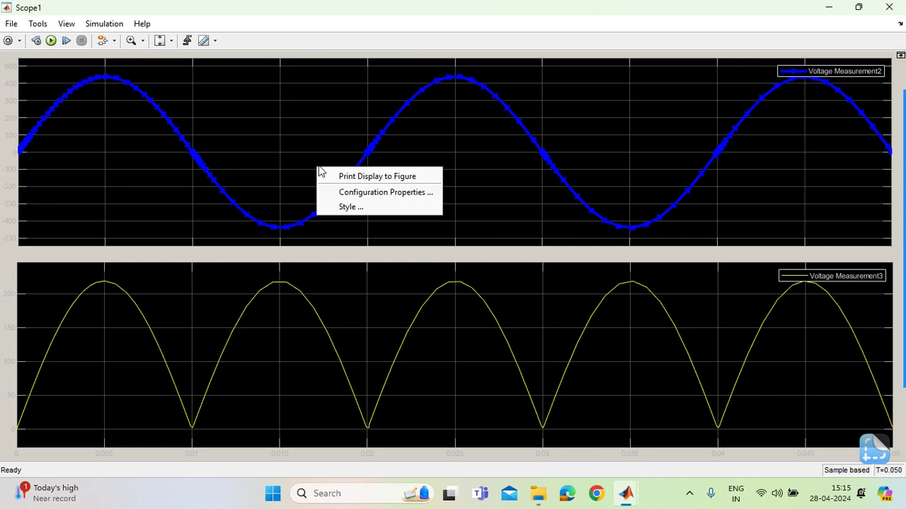
click(361, 191)
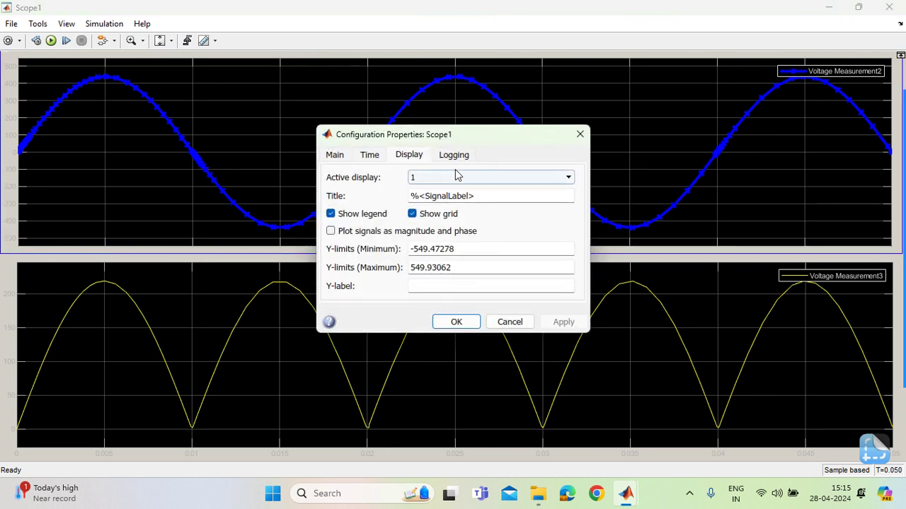
click(755, 163)
Step: Set the scope's axes background colour to white in its style settings and confirm
right_click(586, 99)
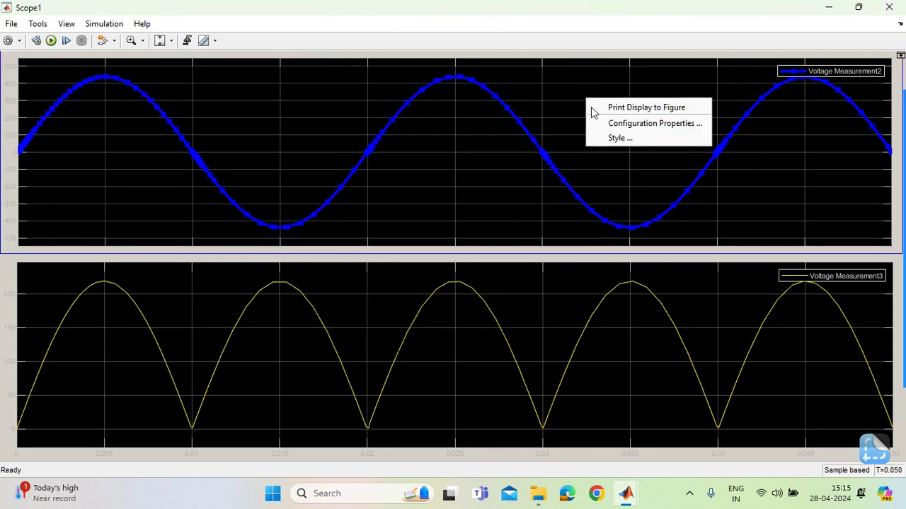
click(620, 138)
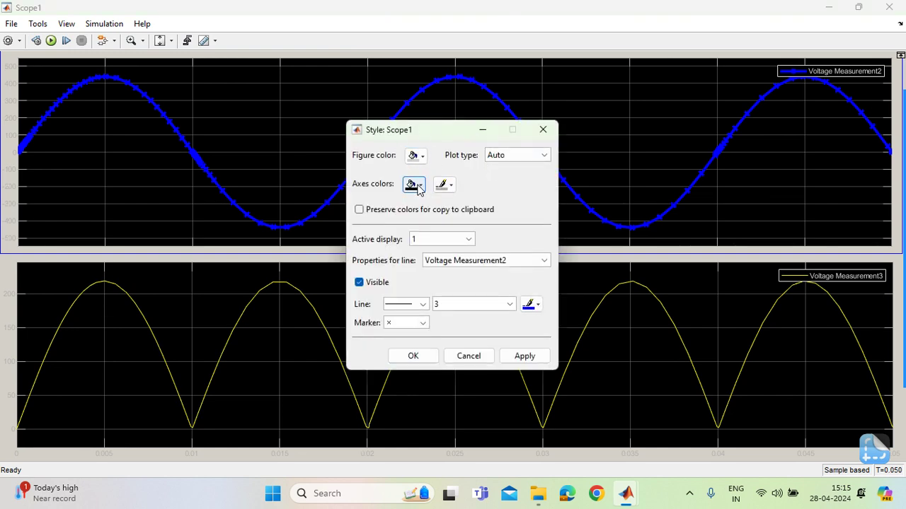
click(418, 186)
click(426, 204)
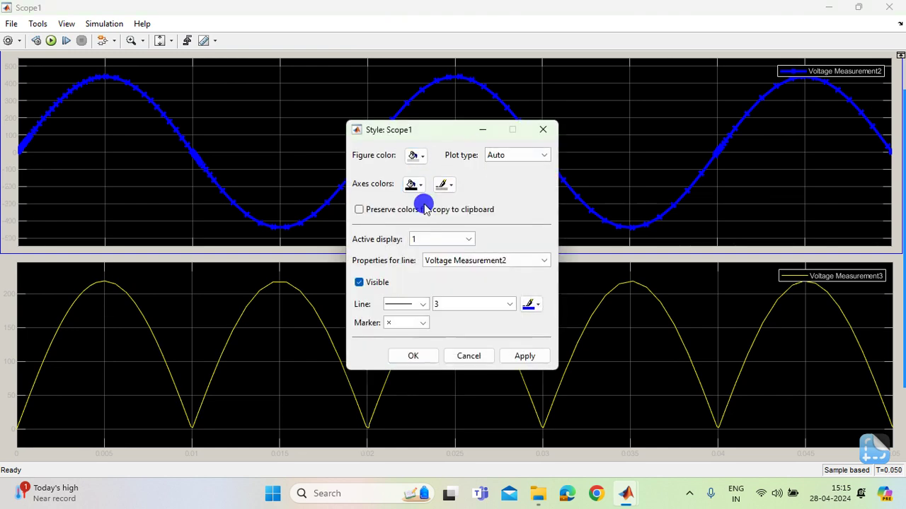
click(414, 357)
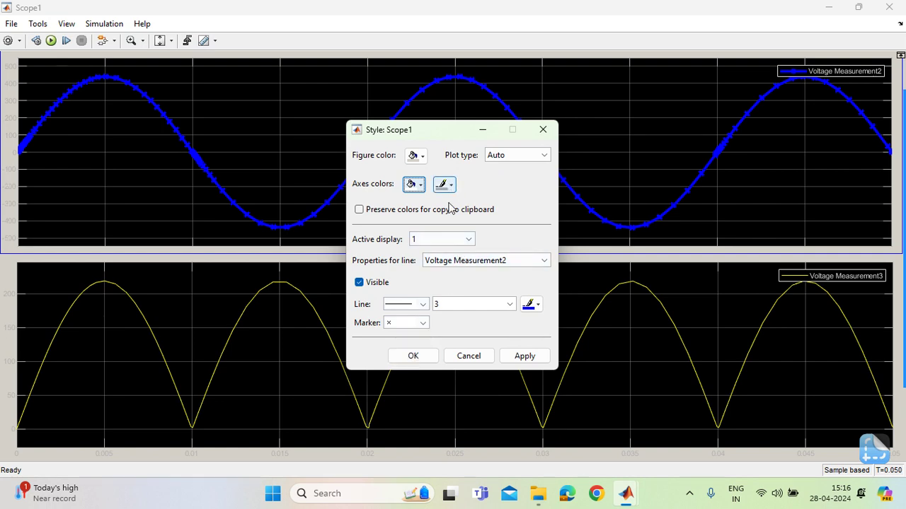
click(408, 356)
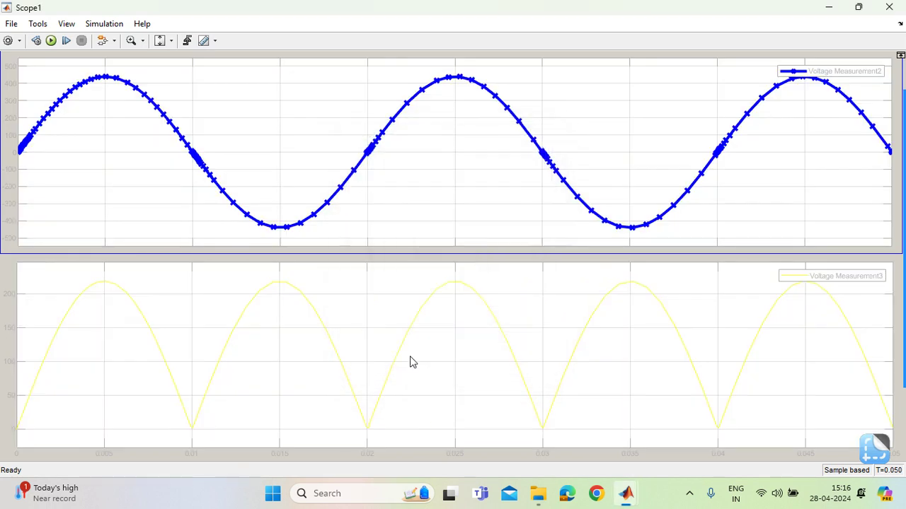
right_click(190, 344)
click(204, 351)
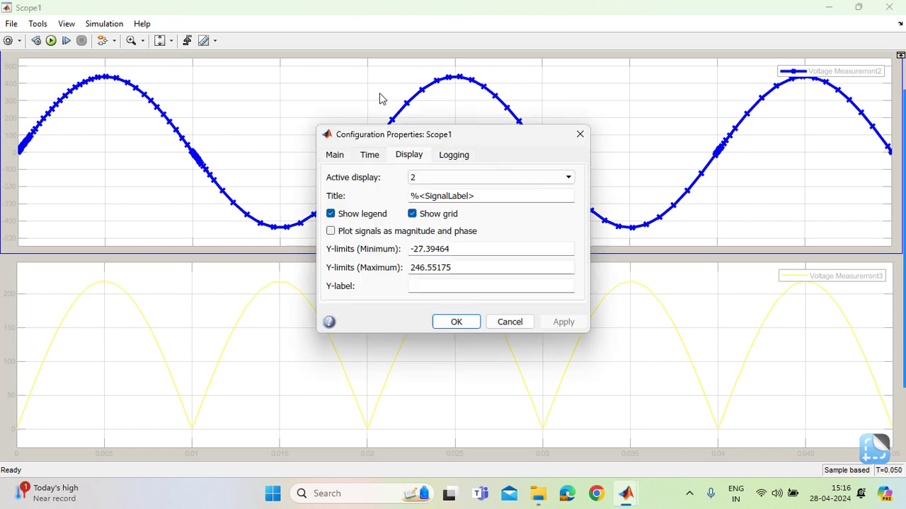
click(456, 321)
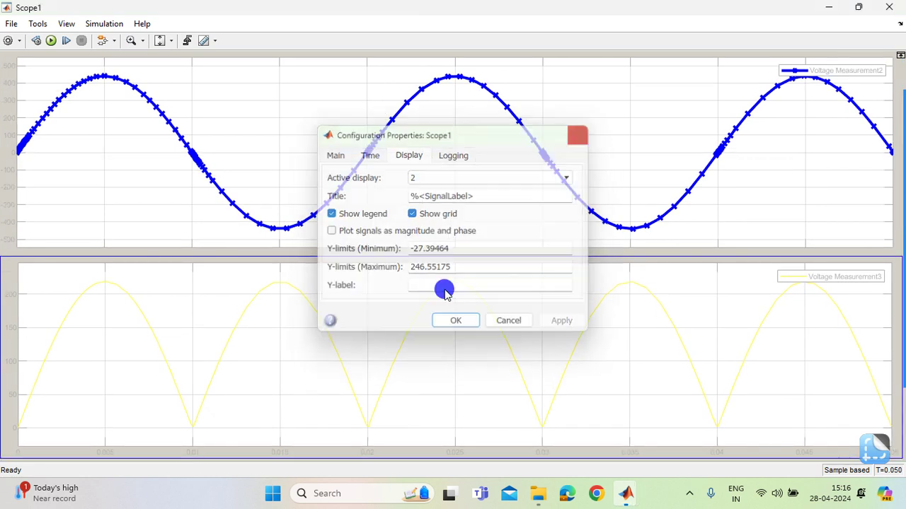
Step: In the second display's style settings, choose a cyan line colour and a 3.0 line width for Voltage Measurement3
right_click(168, 367)
click(217, 405)
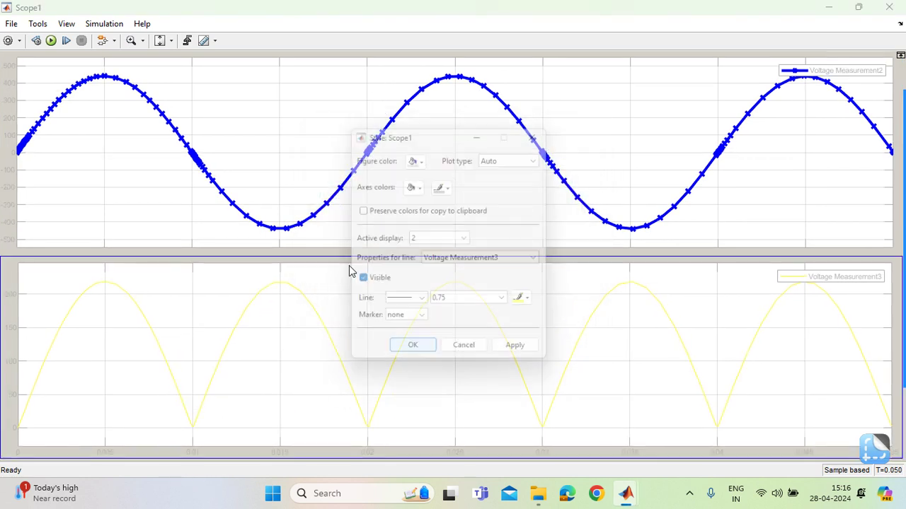
click(538, 305)
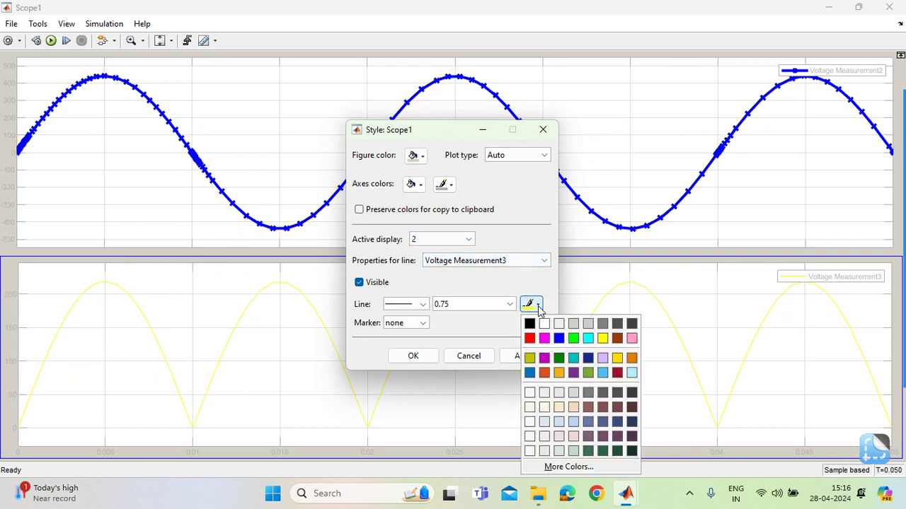
click(600, 355)
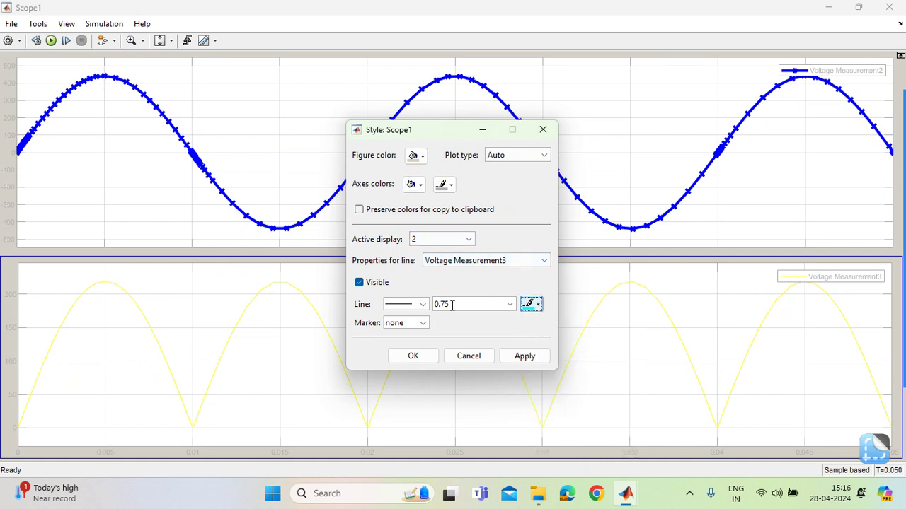
click(509, 304)
click(466, 353)
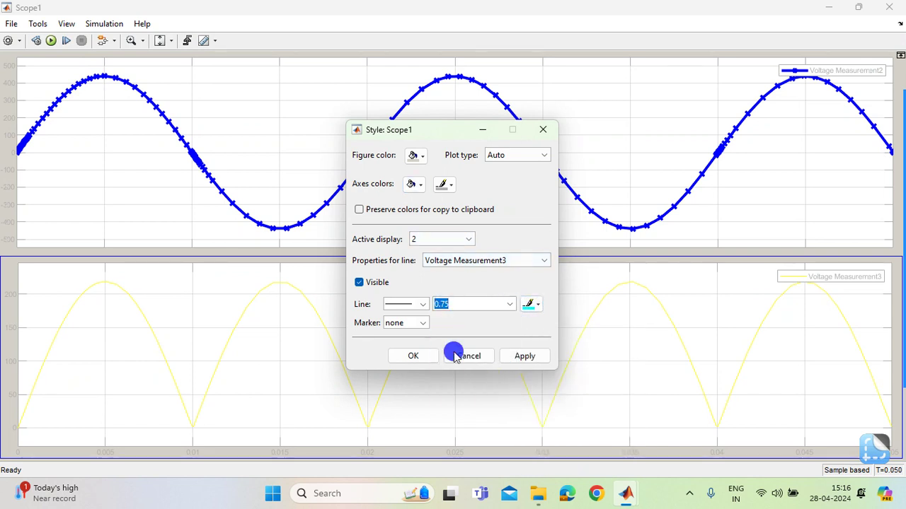
Step: Choose a circle marker for the Voltage Measurement3 line and apply the style
click(422, 326)
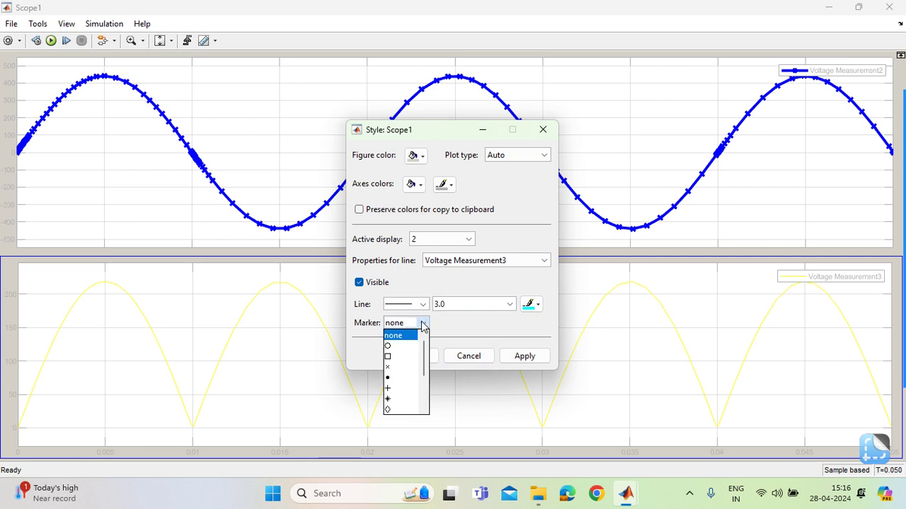
click(401, 356)
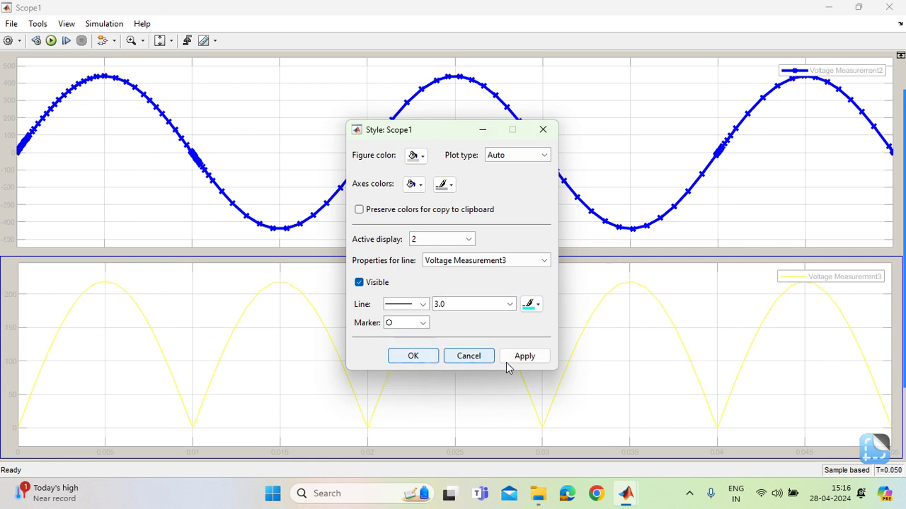
click(525, 357)
click(416, 360)
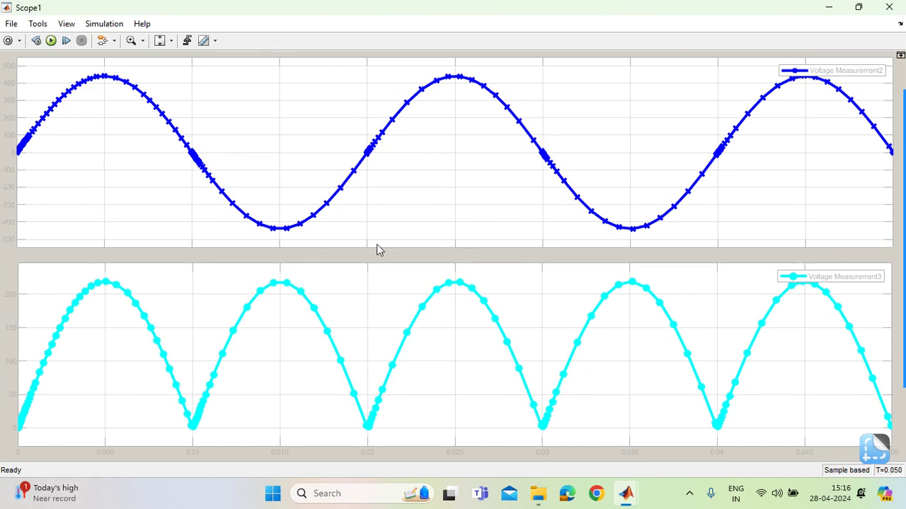
Step: Set the Voltage Measurement2 line's marker to none in the first display's style settings and apply it
right_click(271, 184)
click(290, 221)
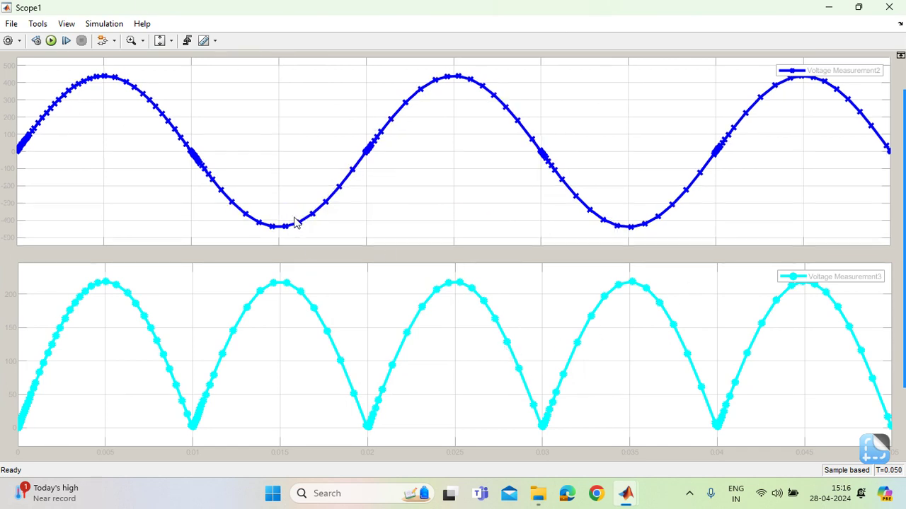
click(423, 322)
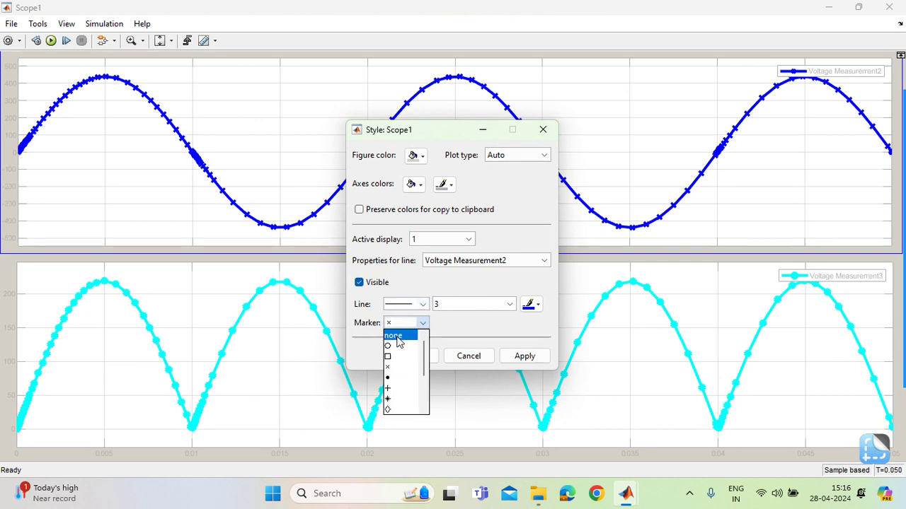
click(396, 341)
click(523, 356)
click(413, 356)
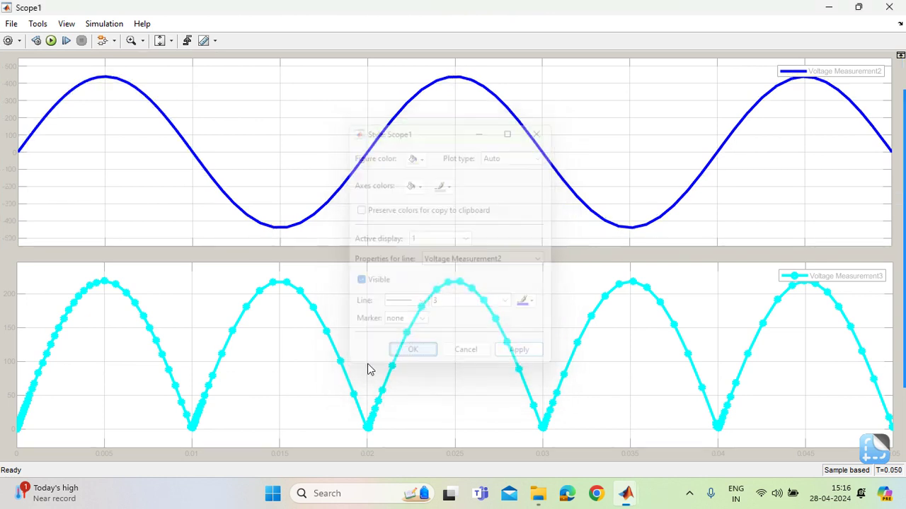
Step: Set the Voltage Measurement3 line's marker to none, and minimize the scope window to return to the model
right_click(318, 369)
click(368, 410)
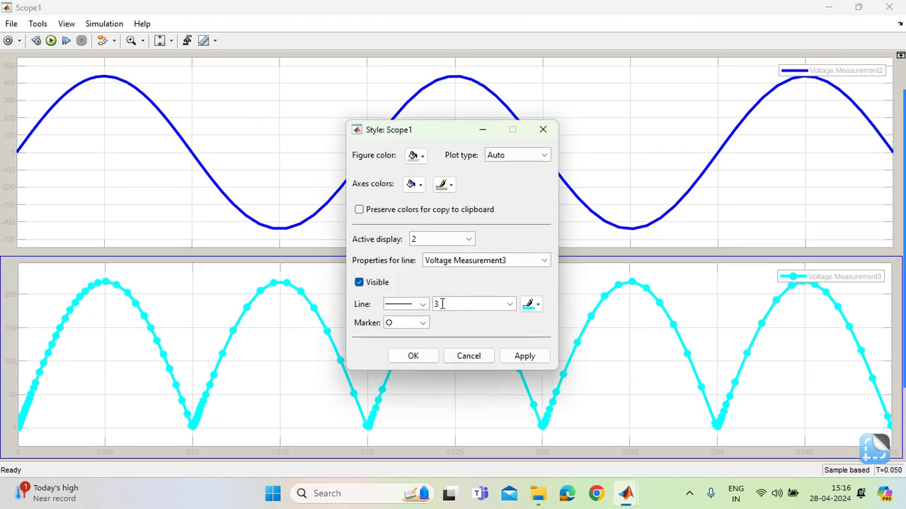
click(421, 324)
click(394, 336)
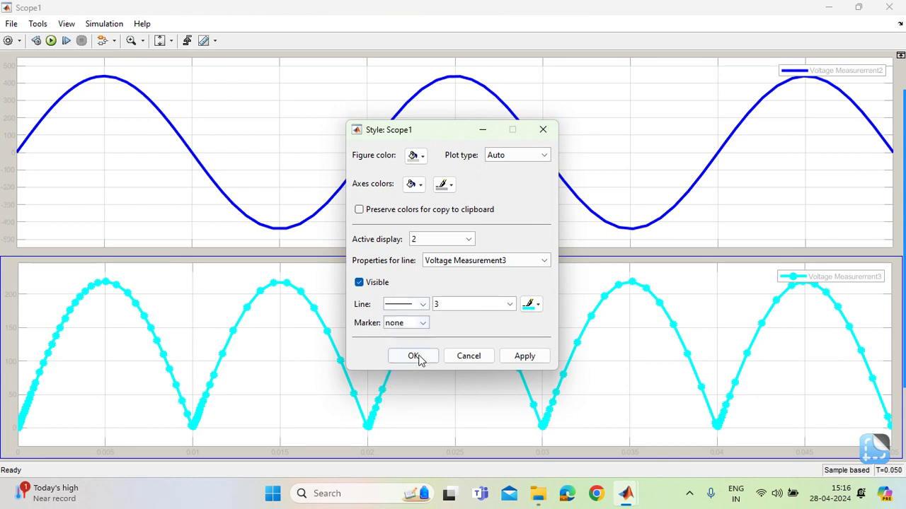
click(422, 357)
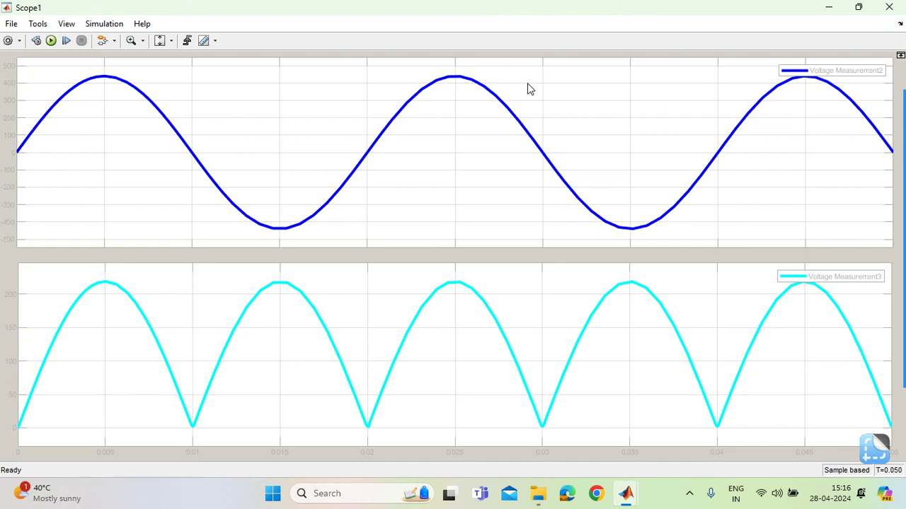
click(826, 7)
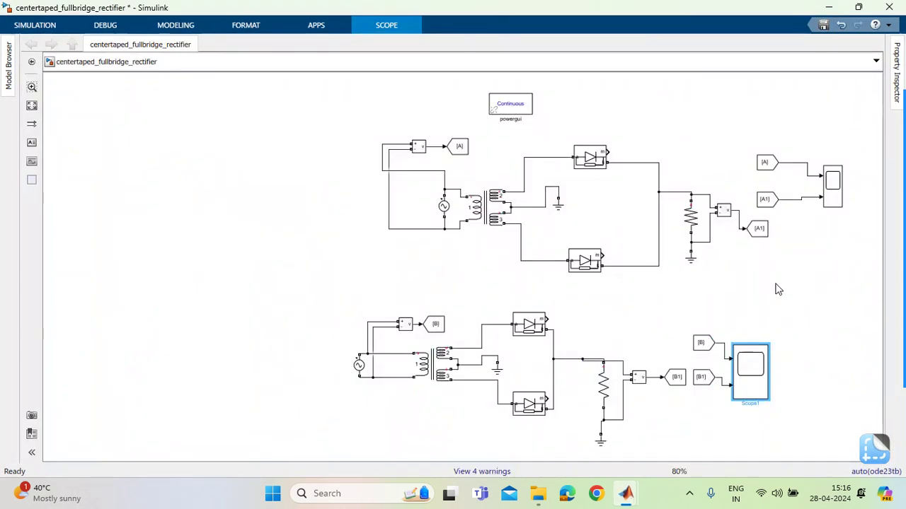
mouse_move(896, 286)
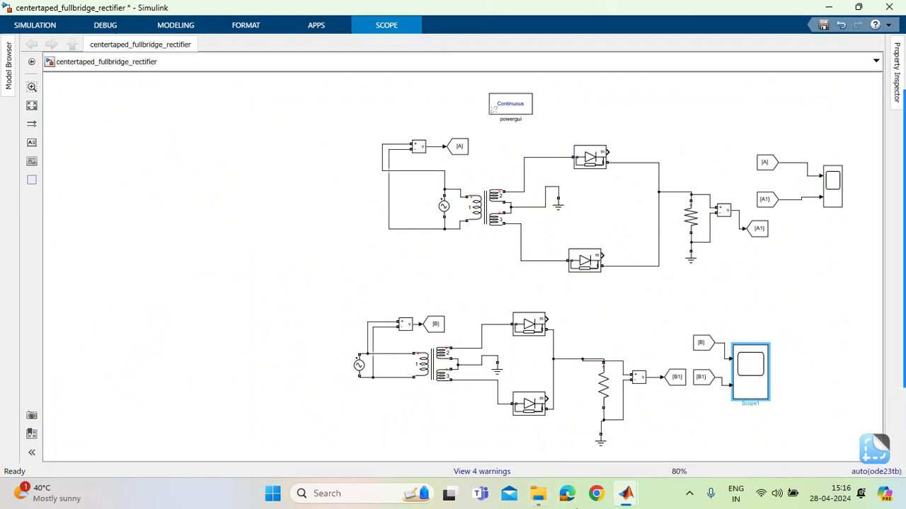